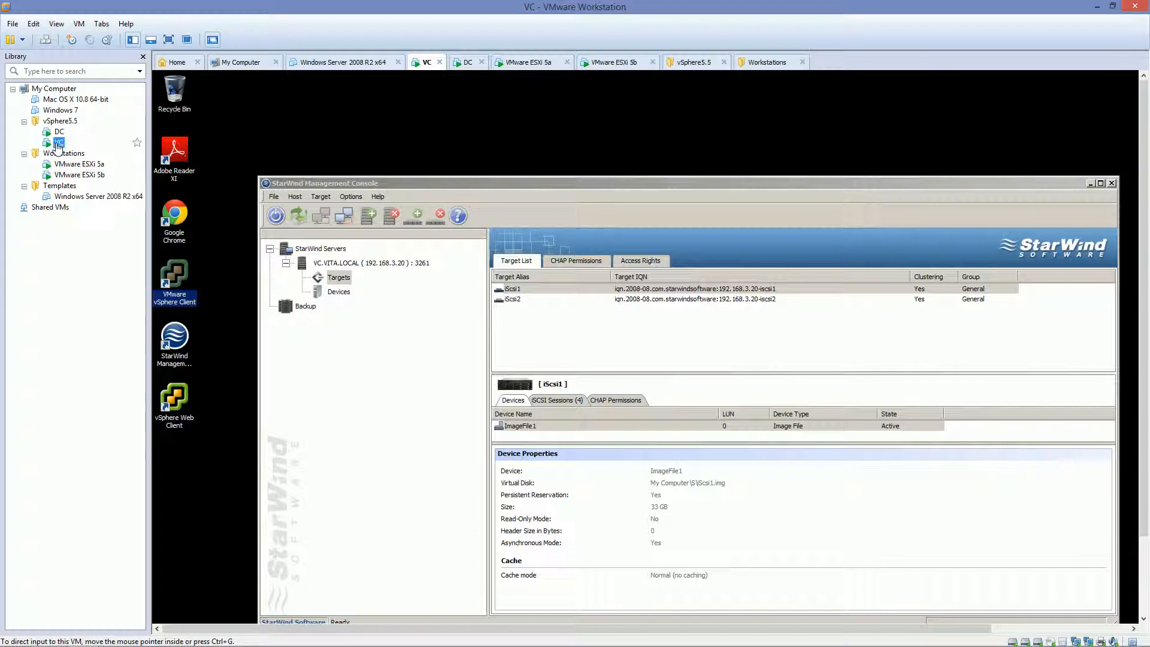
# Show the VC virtual machine in full screen and log in to 192.168.246.20 in VMware vSphere Client using the Windows session credentials.
pyautogui.click(169, 40)
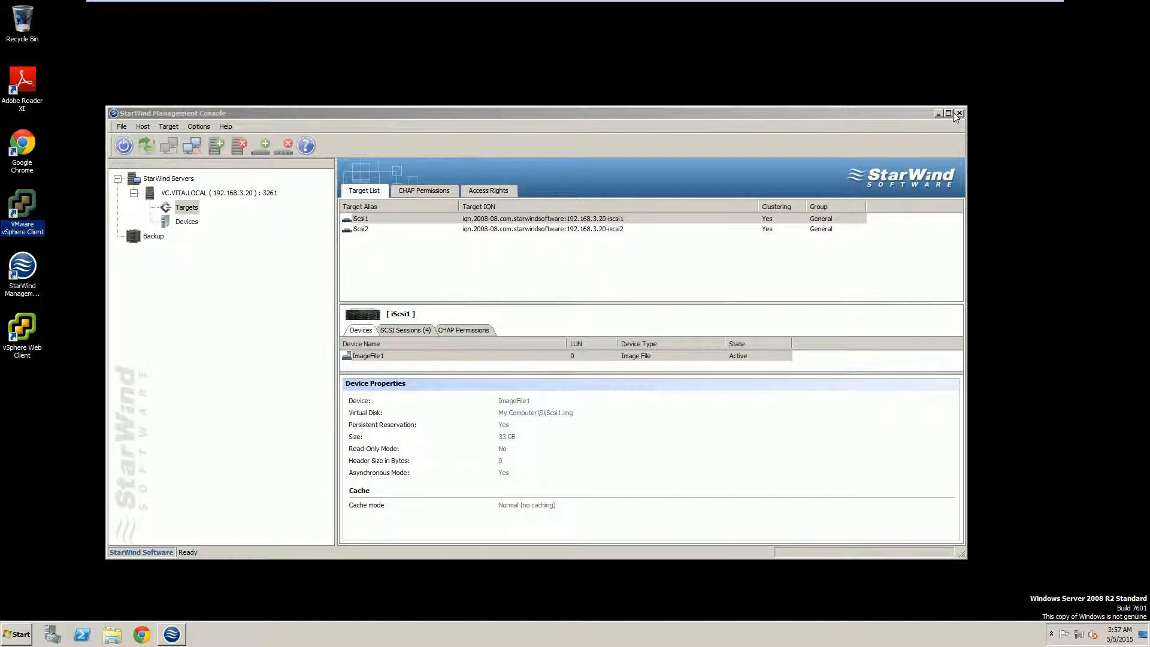
pyautogui.click(26, 271)
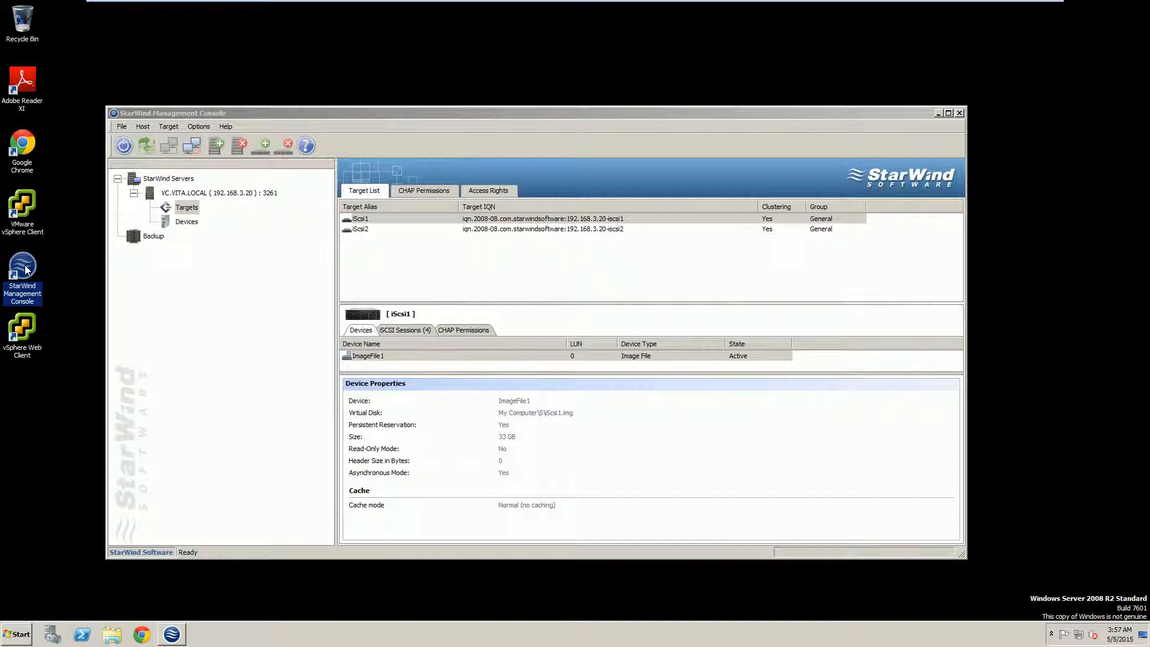
pyautogui.press('alt')
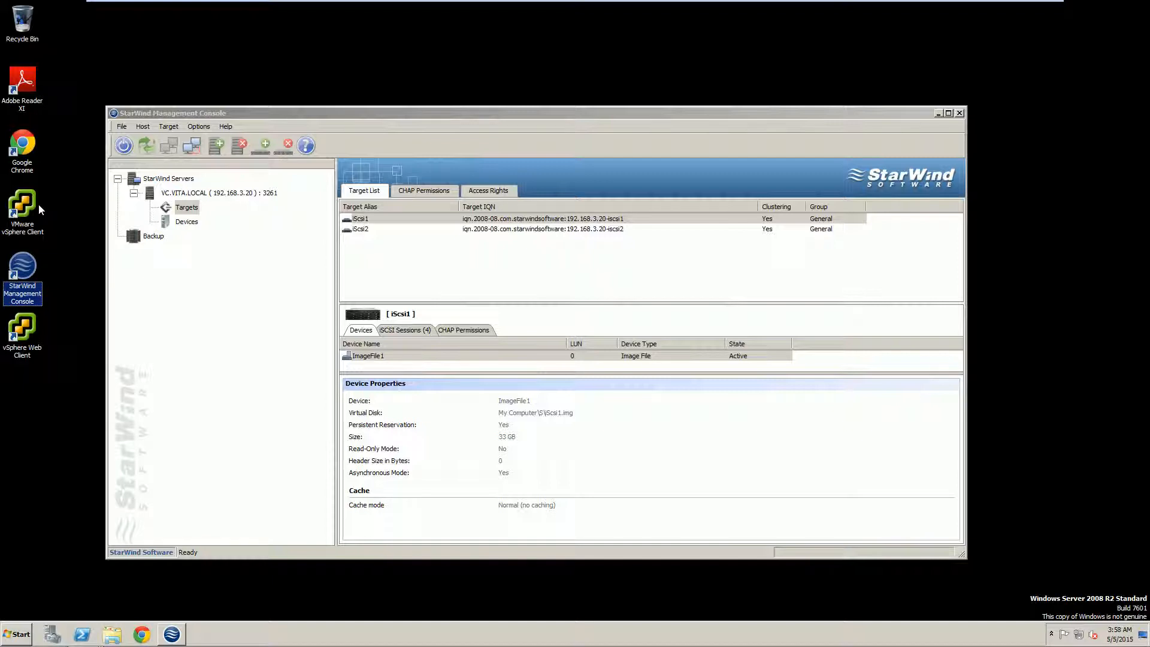
pyautogui.click(20, 207)
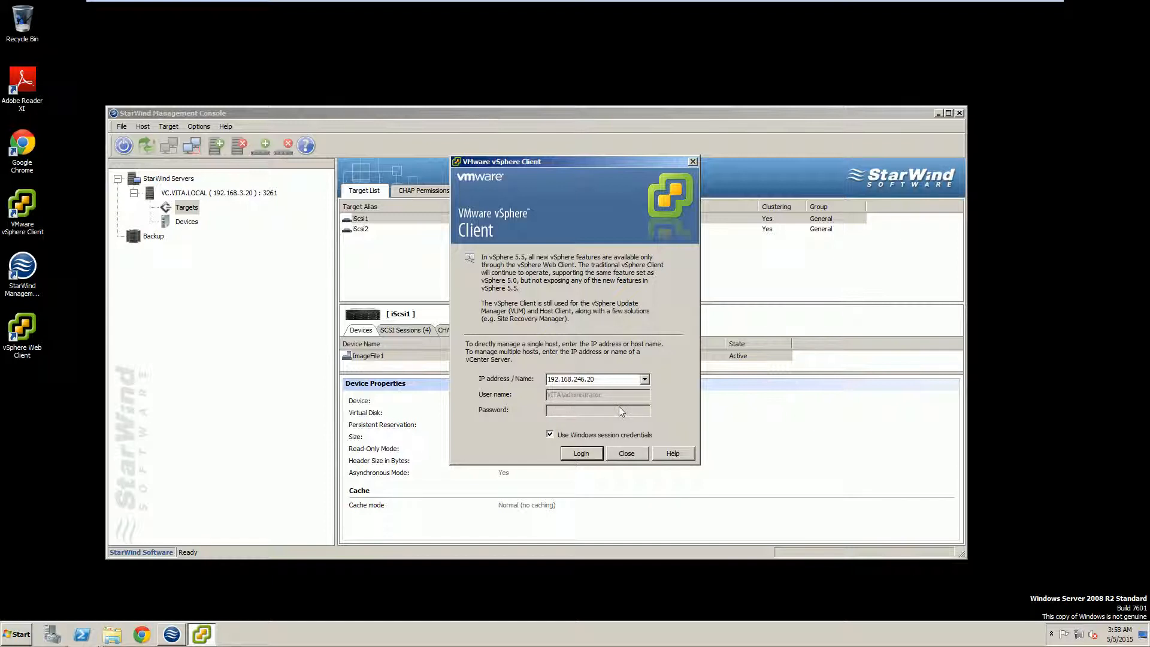
pyautogui.click(580, 455)
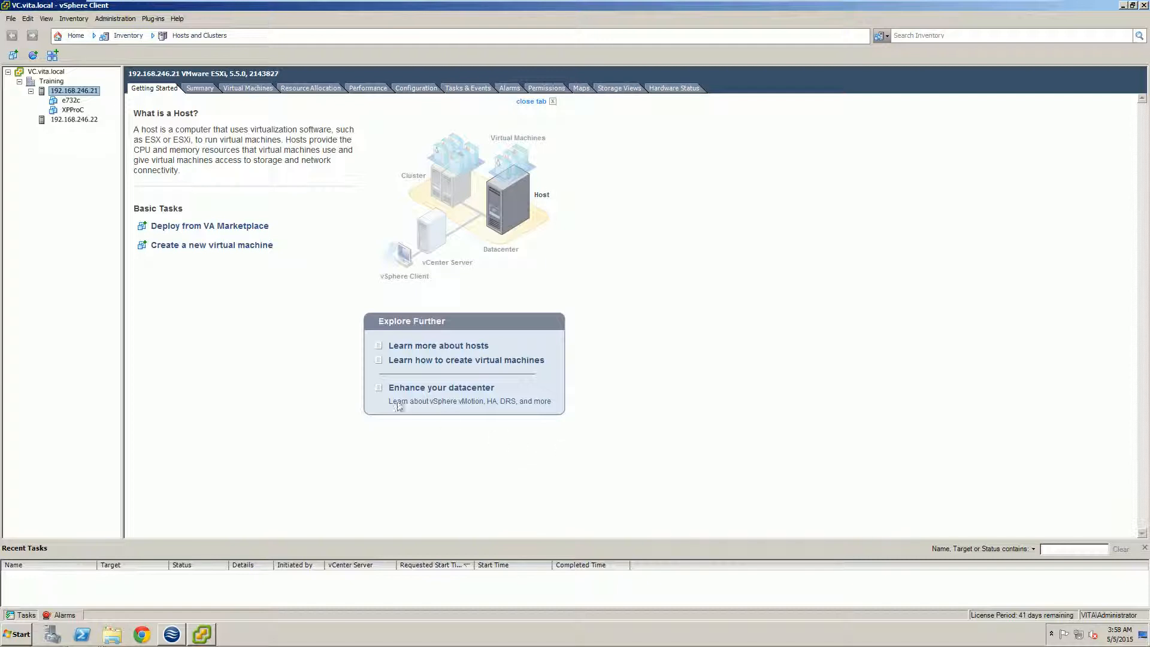
# Open the Hosts and Clusters inventory and display the storage configuration of host 192.168.246.21.
pyautogui.click(76, 36)
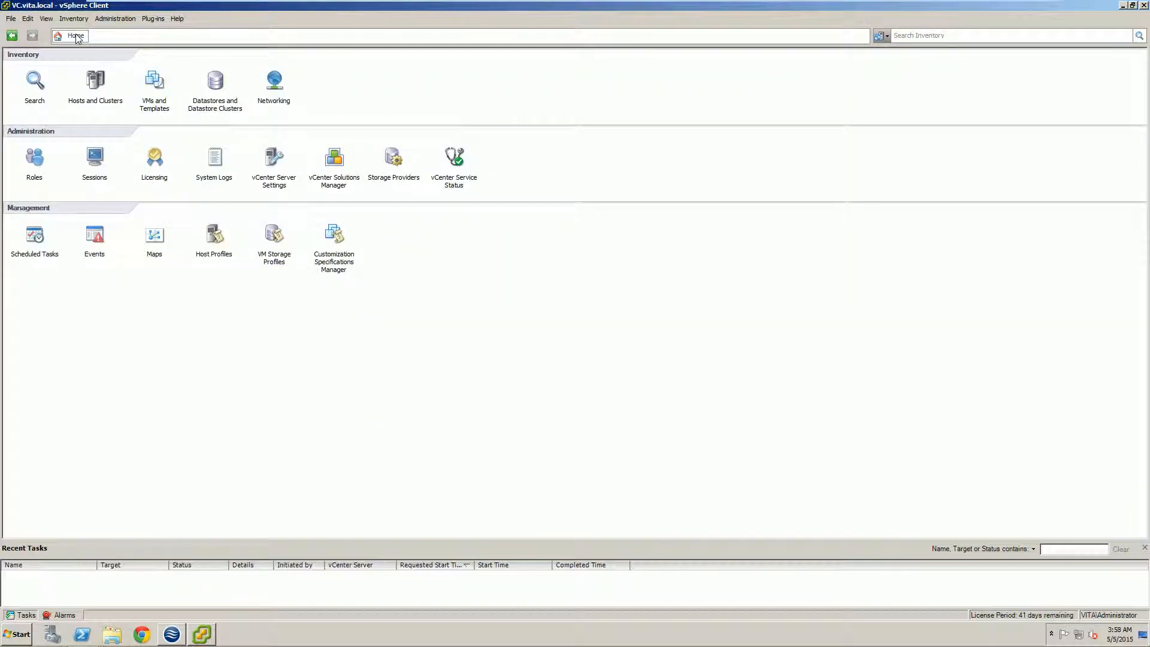
pyautogui.click(95, 88)
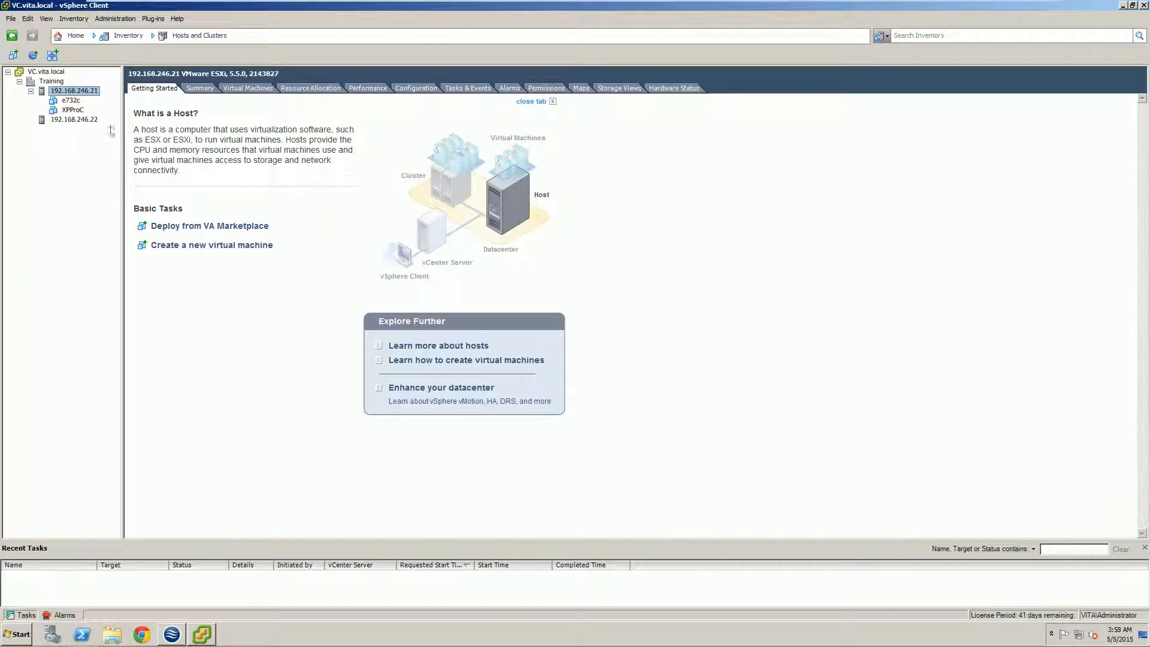
pyautogui.rightClick(84, 95)
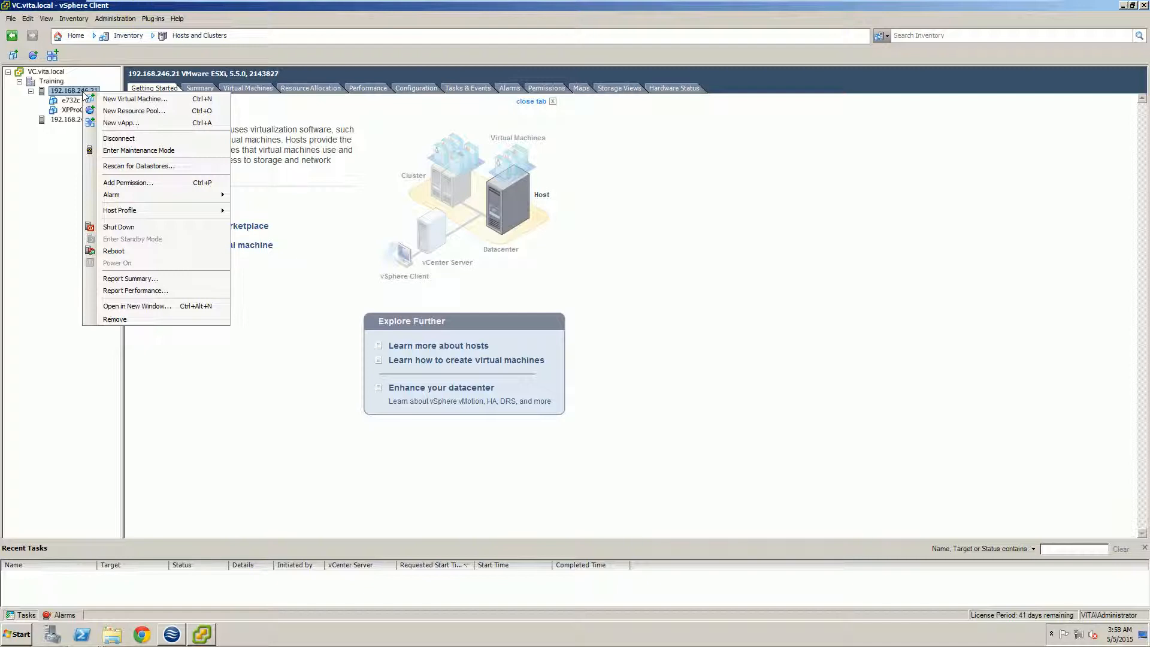
pyautogui.click(56, 180)
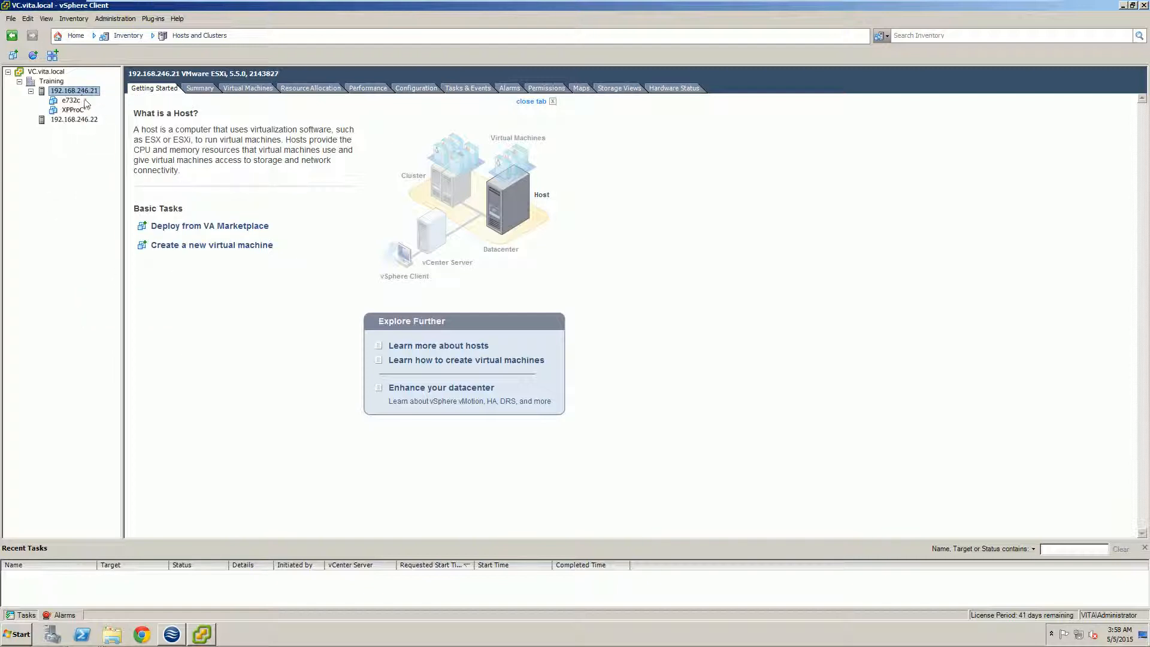
pyautogui.click(413, 90)
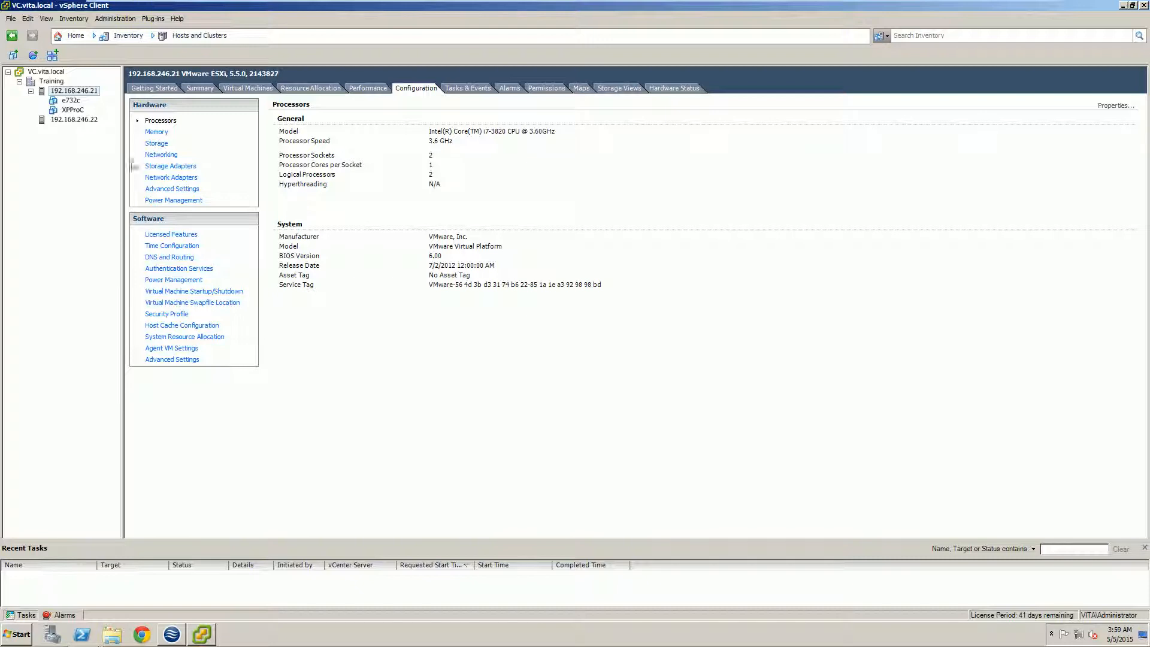
pyautogui.click(156, 144)
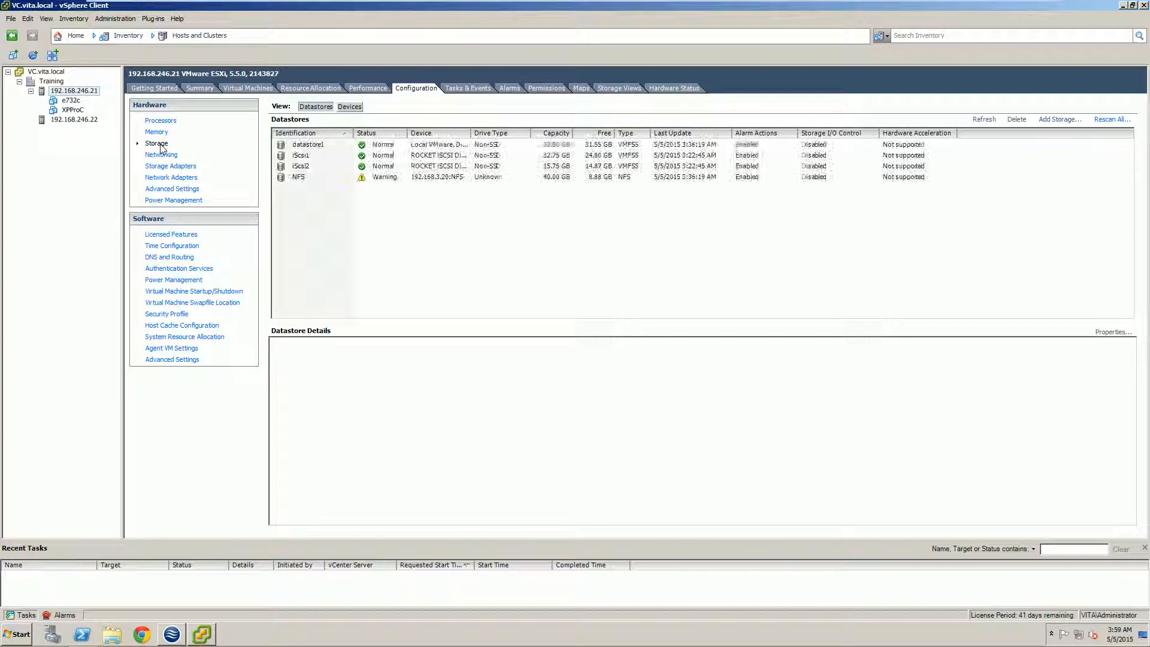
# Start increasing the capacity of the iScsi2 datastore and choose the 33 GB ROCKET iSCSI disk as its extent device.
pyautogui.click(294, 168)
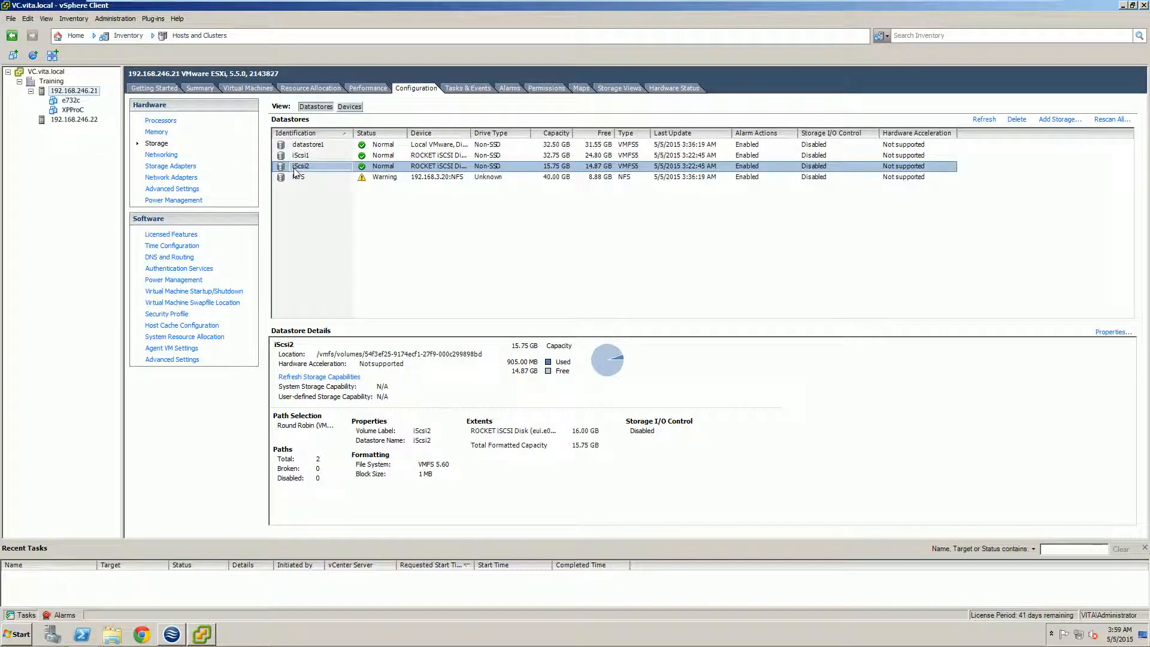
pyautogui.rightClick(295, 170)
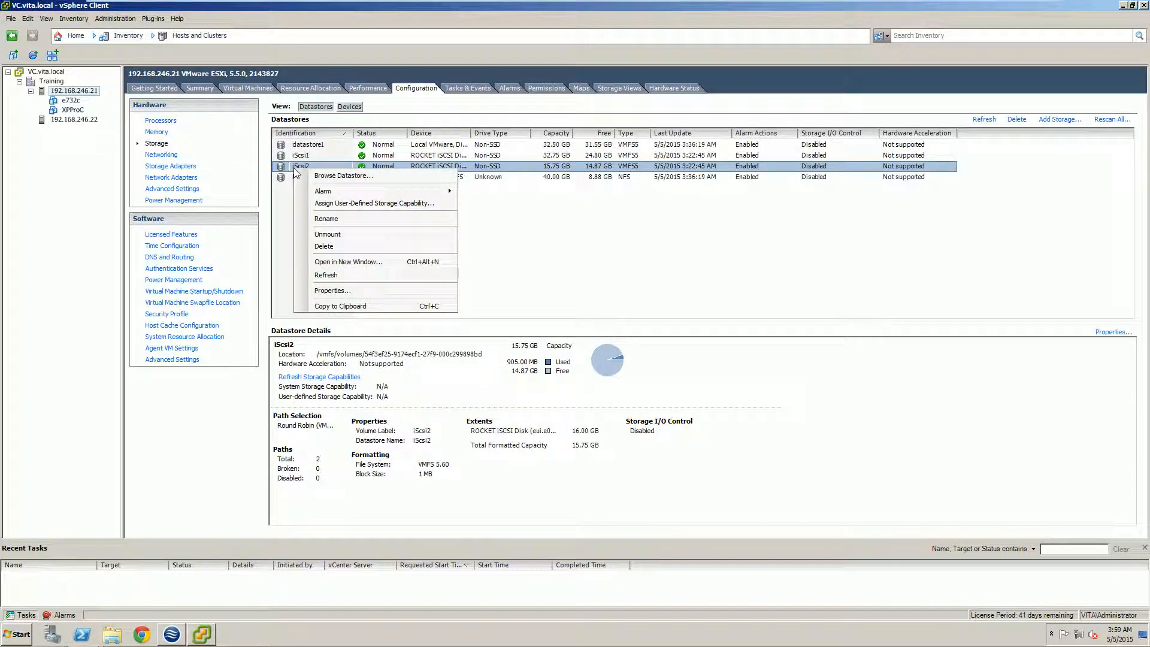
pyautogui.click(329, 292)
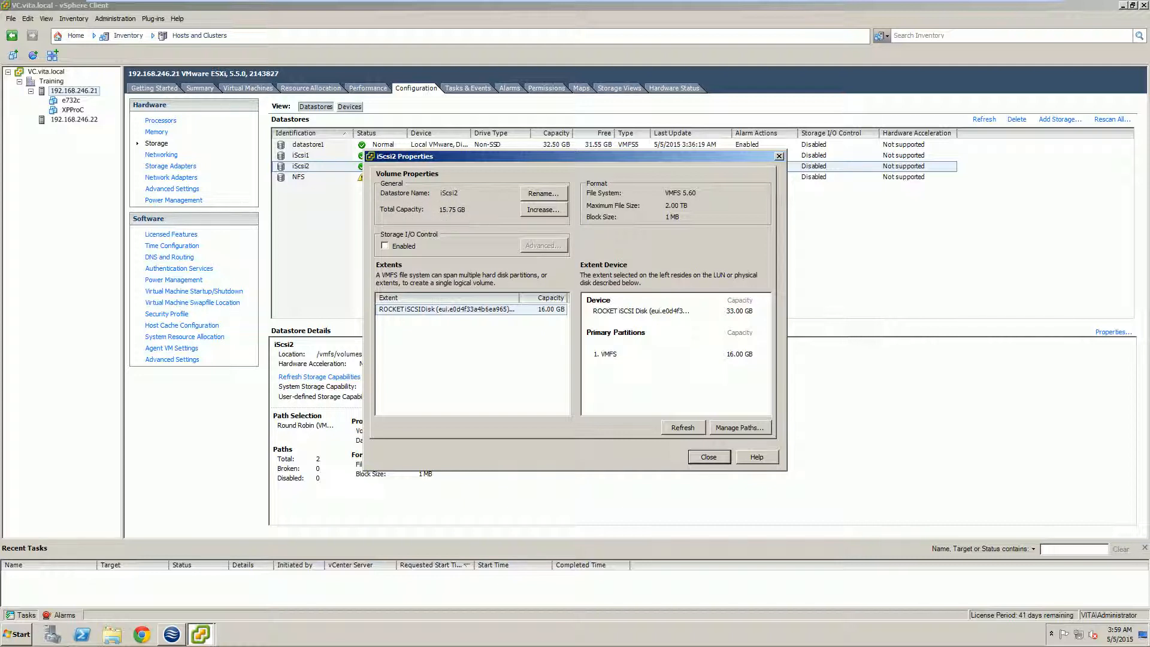
pyautogui.click(541, 208)
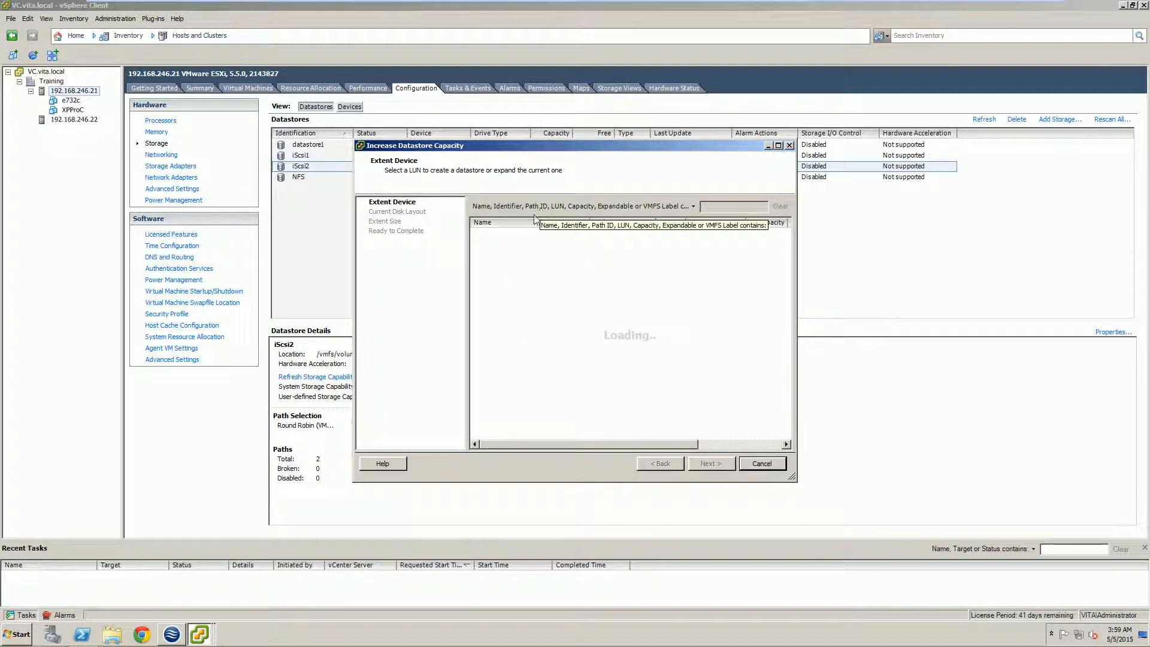
pyautogui.click(516, 239)
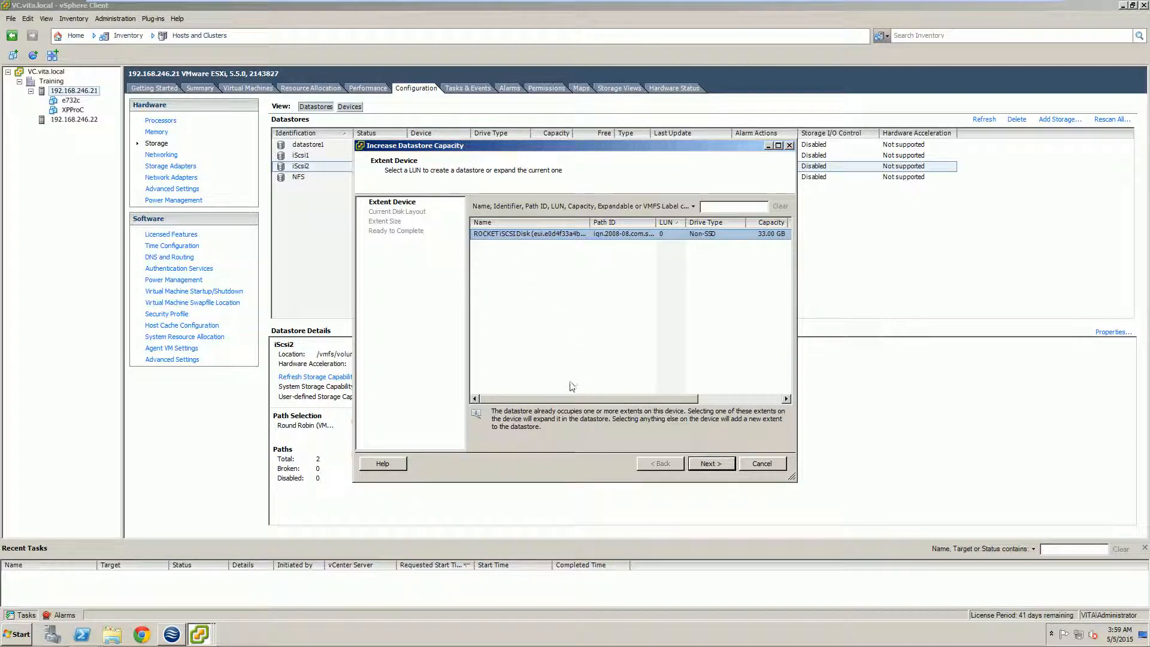
pyautogui.moveTo(566, 396); pyautogui.dragTo(703, 406)
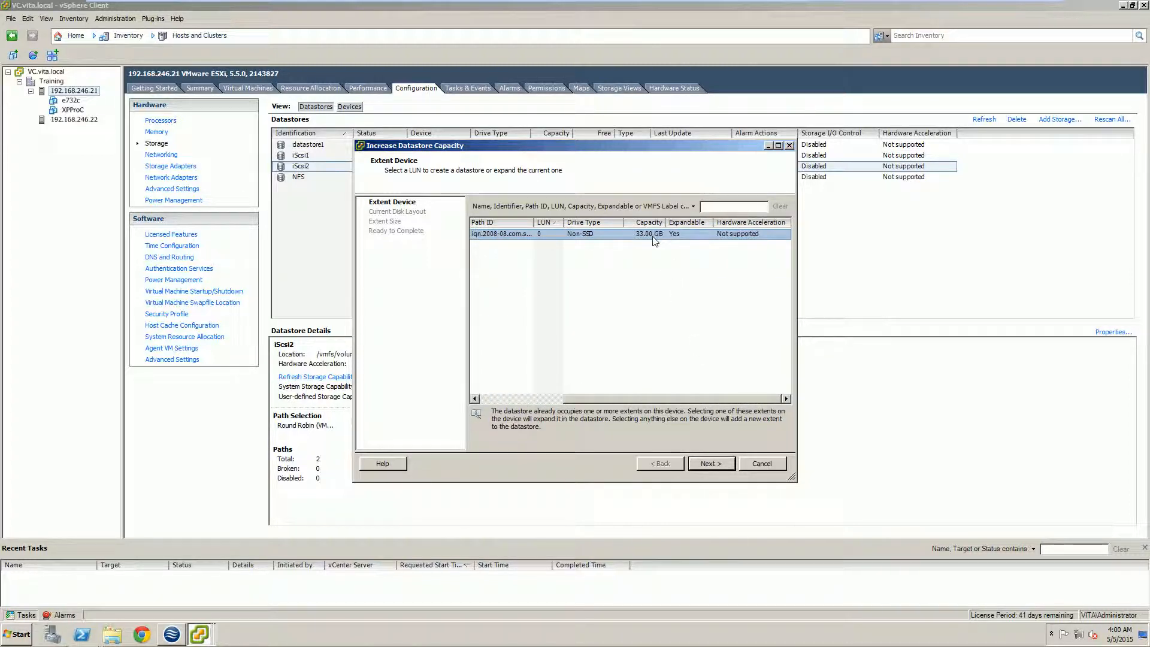
pyautogui.click(707, 464)
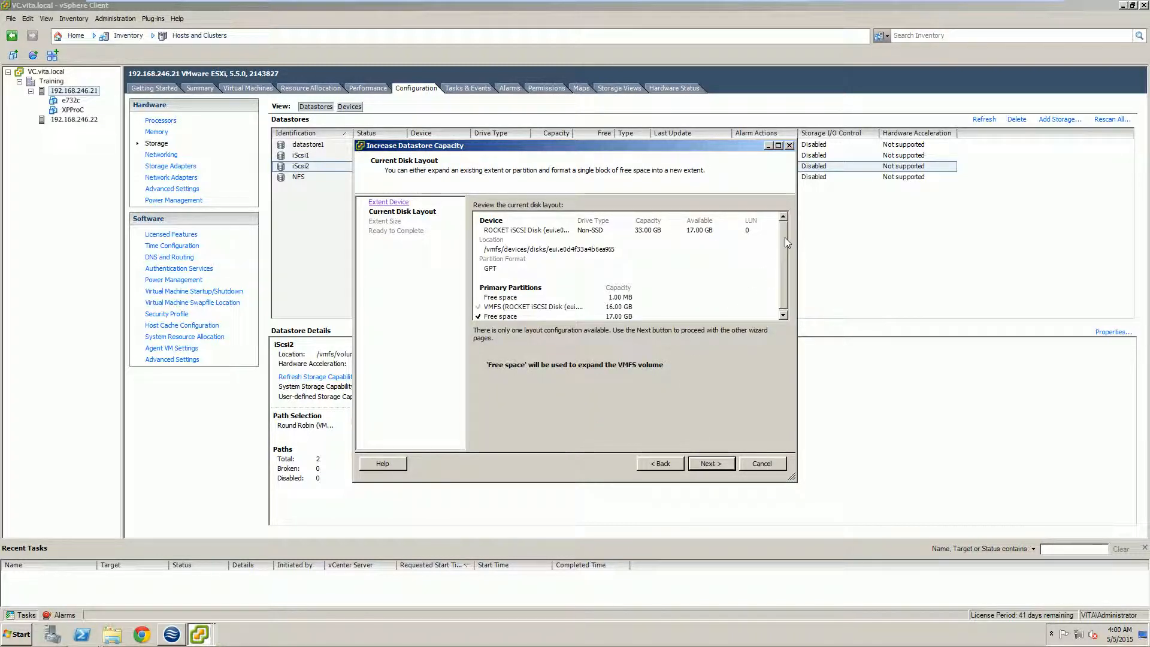
# Expand the iScsi2 volume into the free space using the maximum available space, then finish and close the datastore properties.
pyautogui.moveTo(782, 249); pyautogui.dragTo(776, 319)
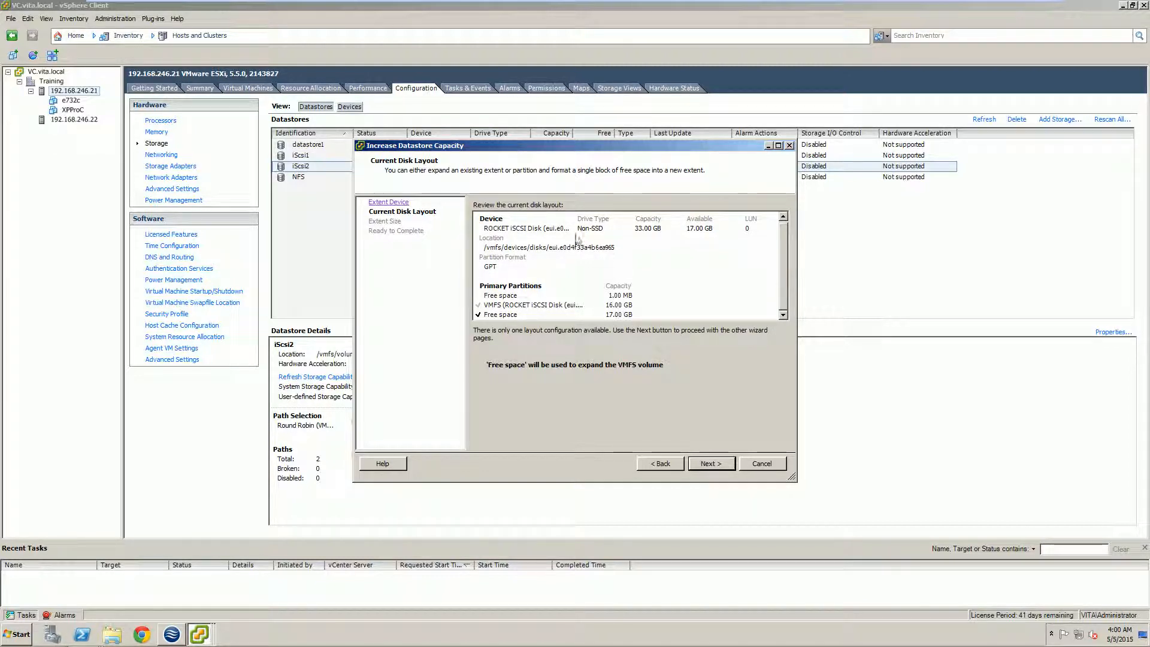
pyautogui.click(708, 465)
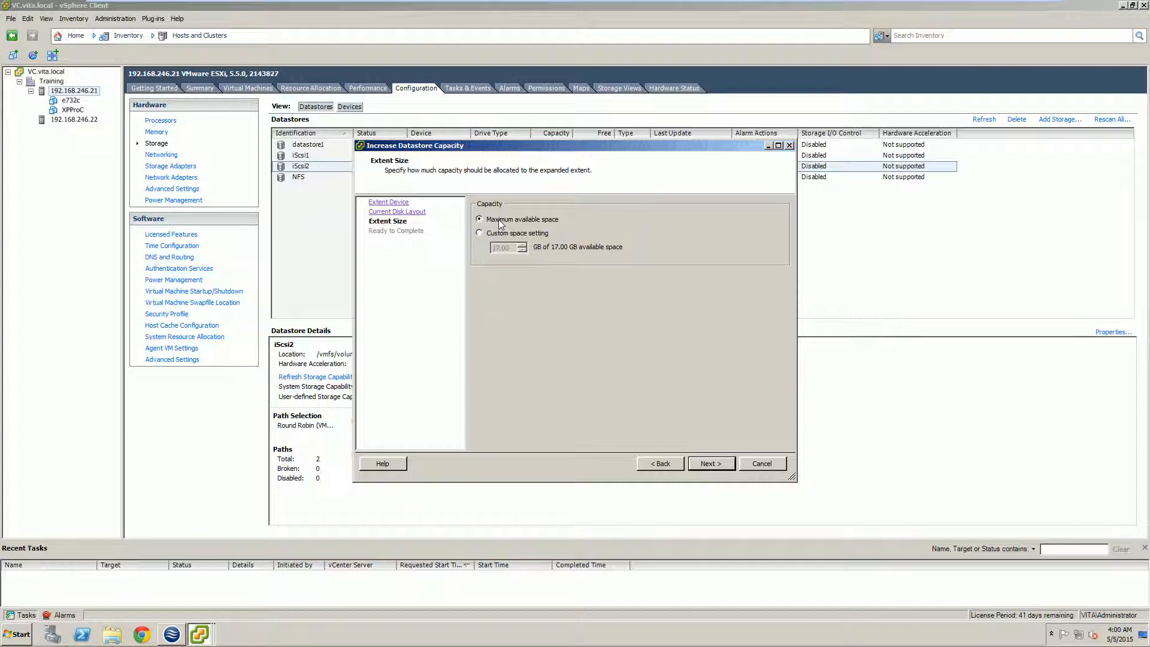
pyautogui.click(712, 463)
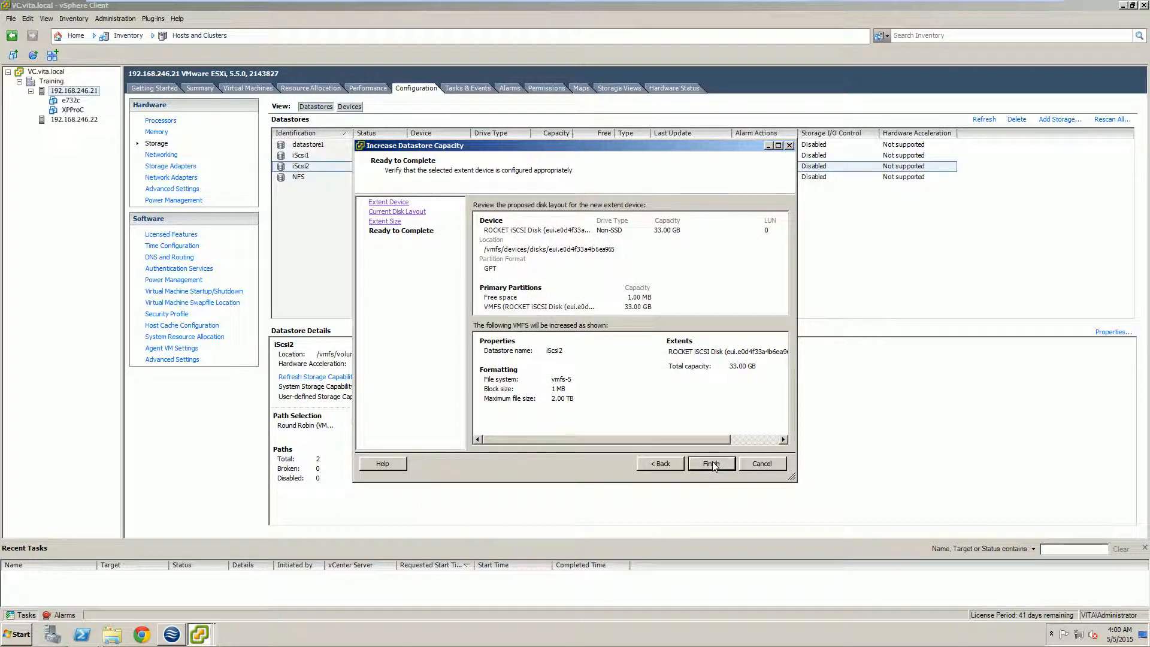
pyautogui.click(712, 464)
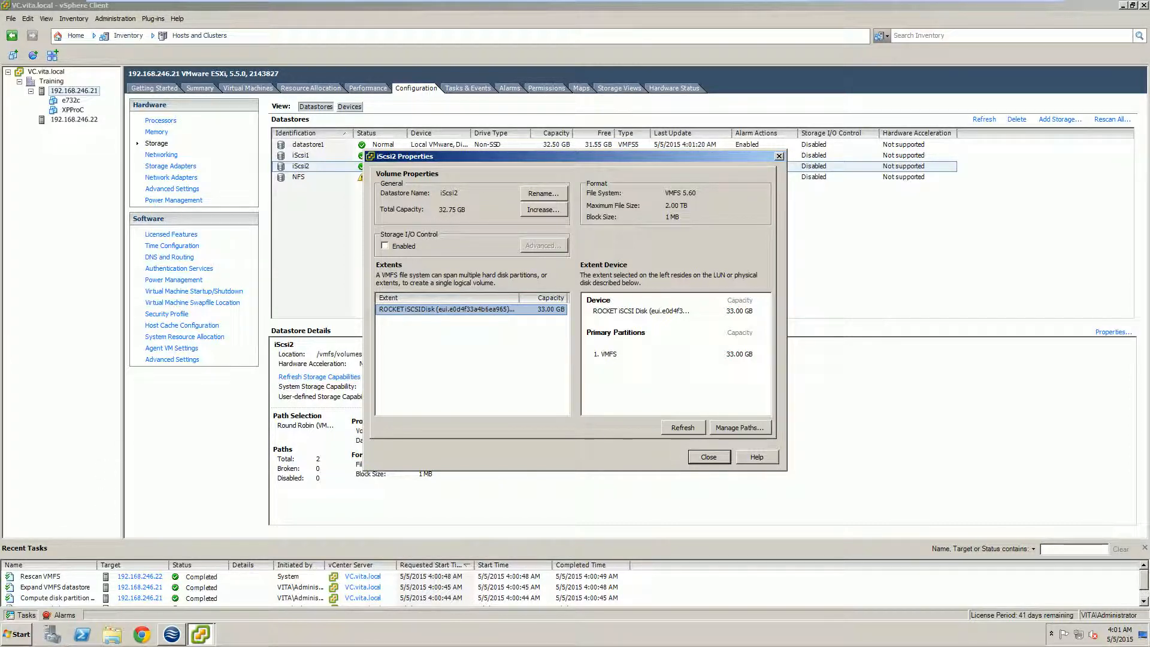
pyautogui.click(716, 457)
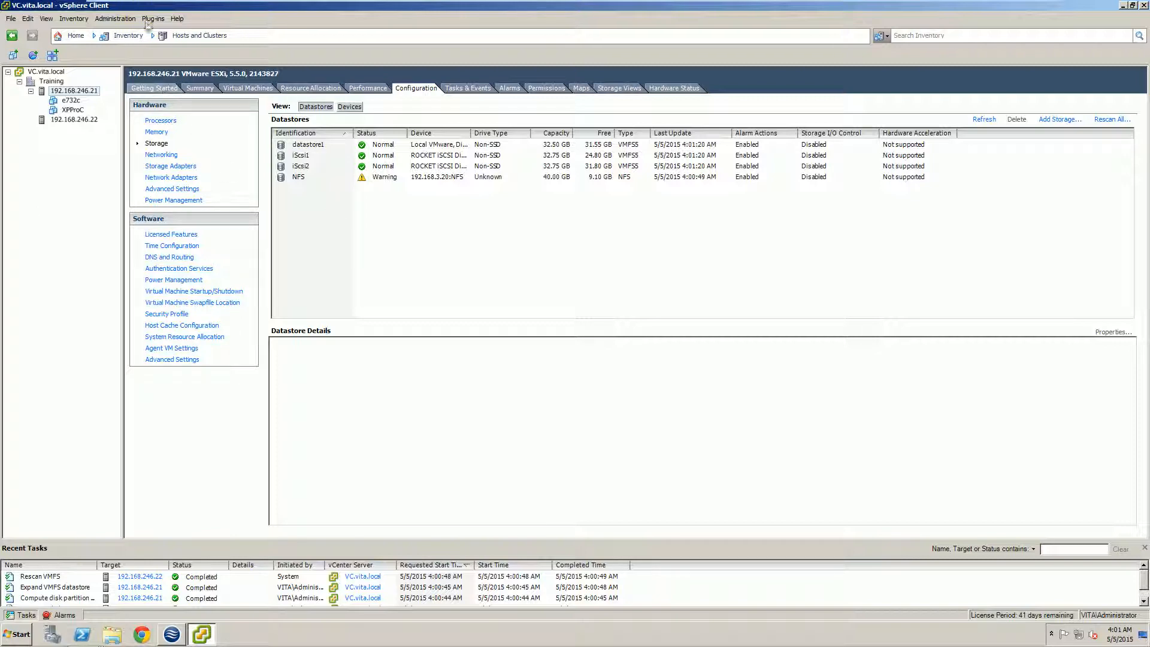
# Exit the full-screen view and shut down Windows on the VC virtual machine with the comment "as".
pyautogui.moveTo(319, 2)
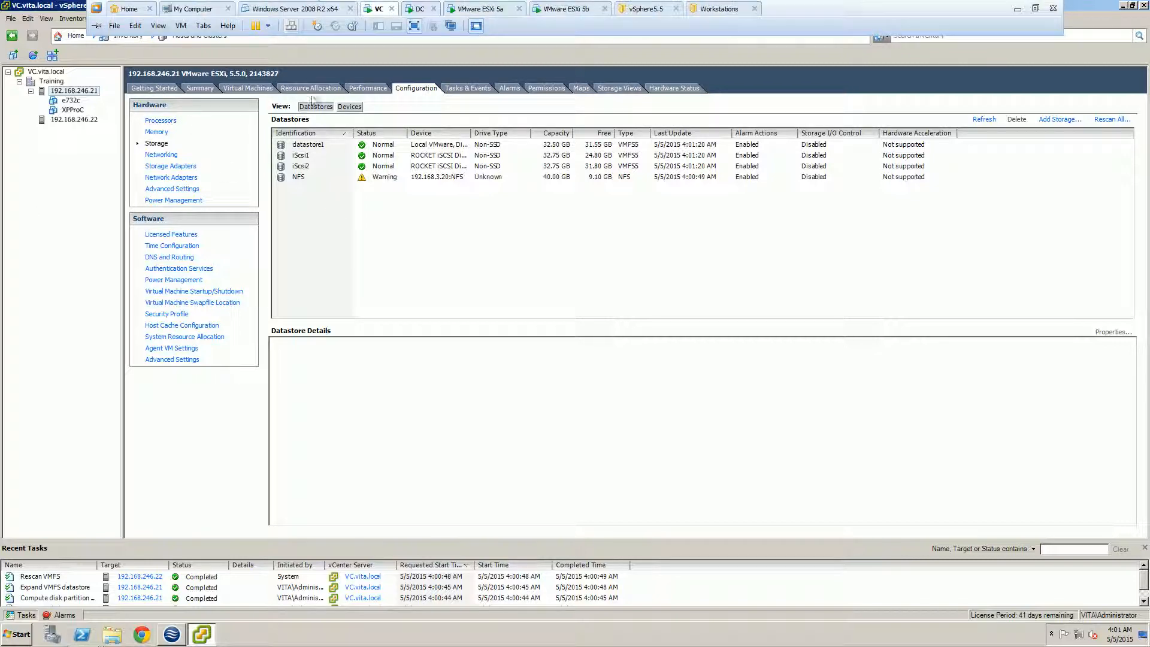
pyautogui.click(414, 25)
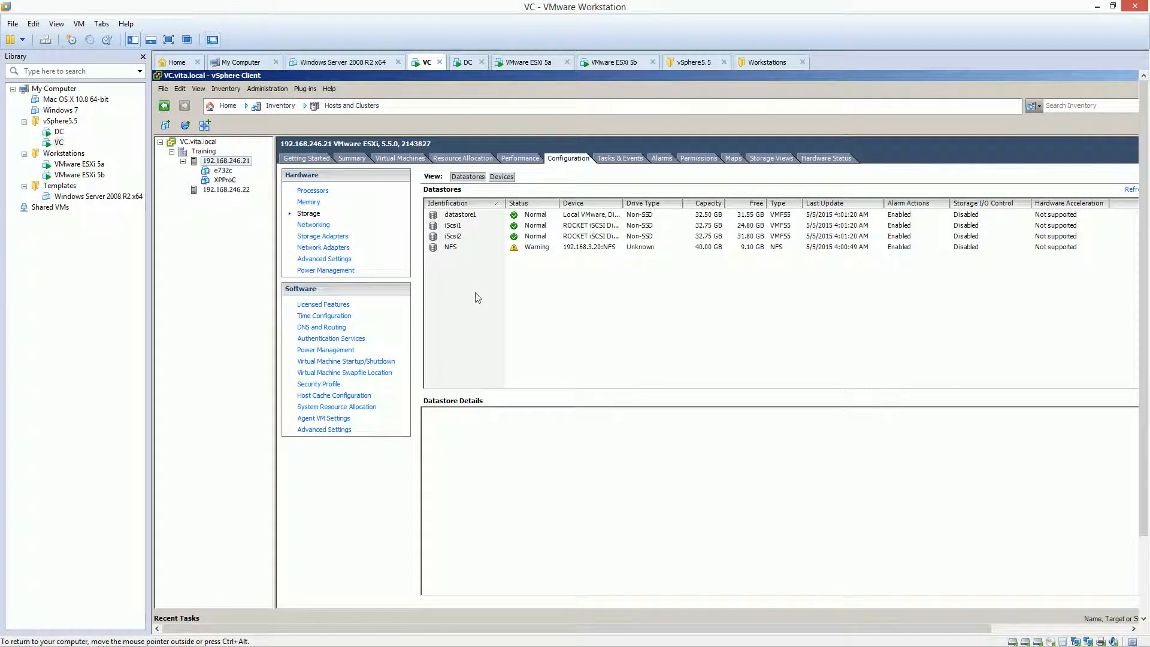
pyautogui.click(60, 143)
pyautogui.scroll(-3, 1146, 188)
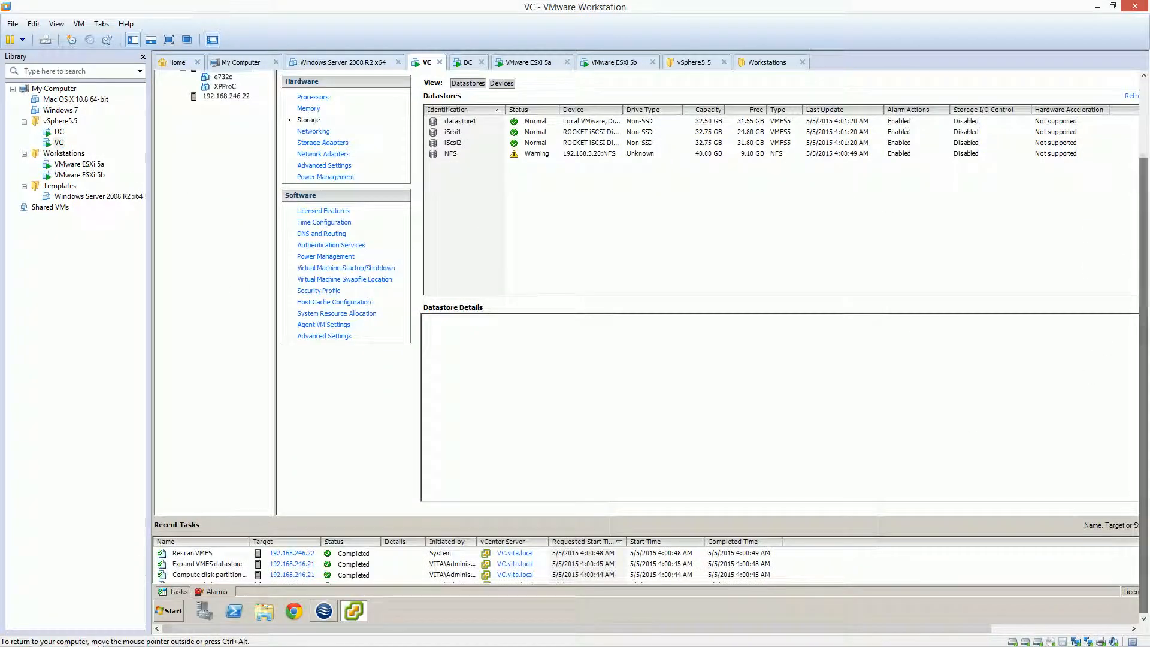
pyautogui.click(165, 612)
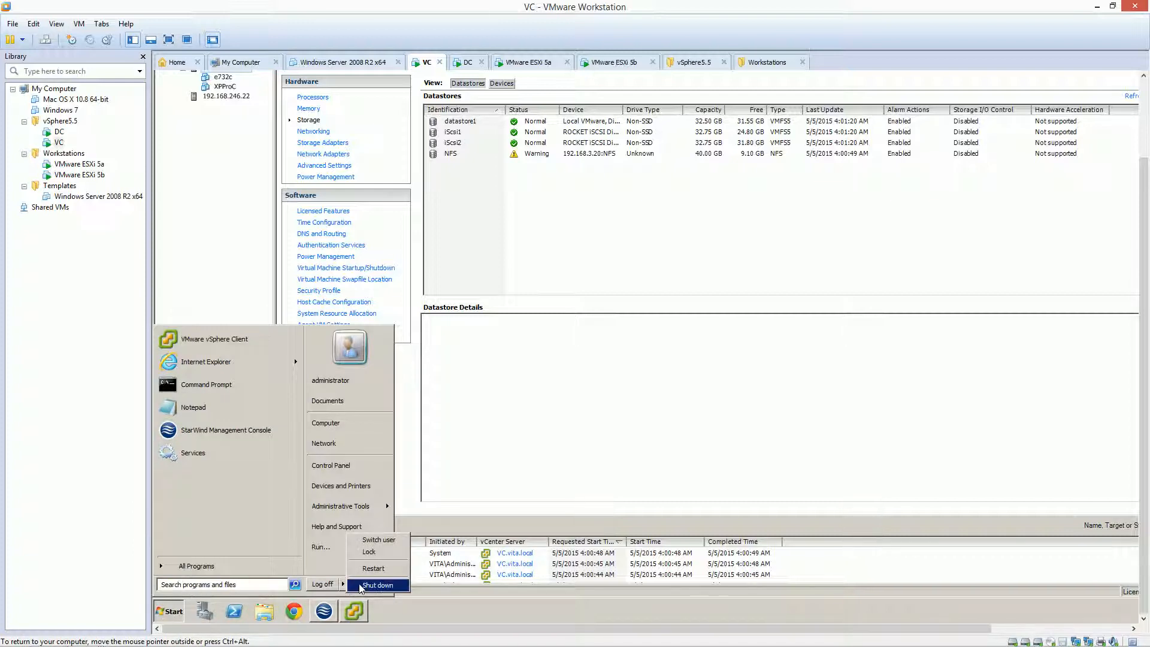
pyautogui.click(377, 585)
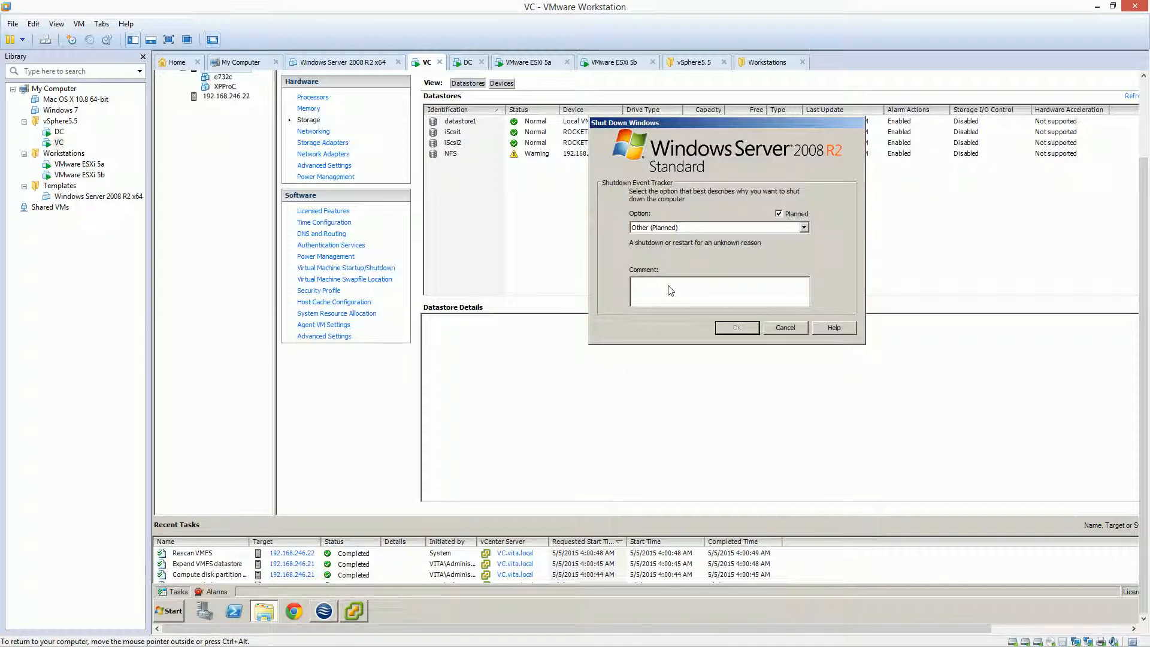
pyautogui.write('as')
pyautogui.click(725, 328)
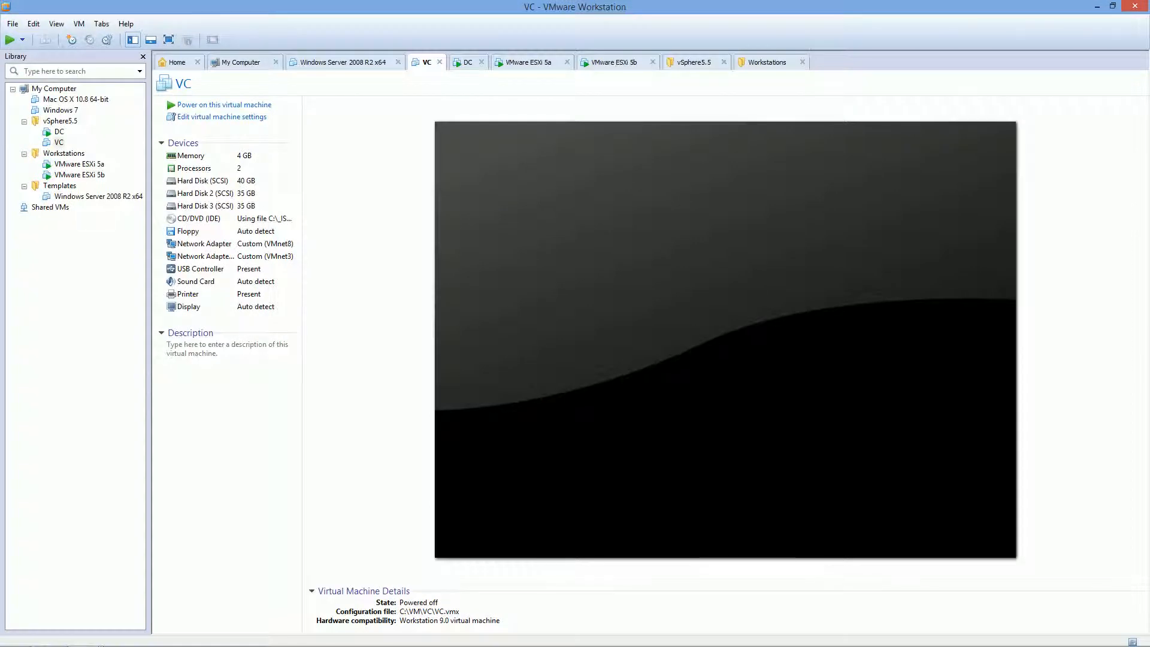
# Add a new virtual SCSI hard disk to the VC virtual machine with a maximum size of 35 GB, split into multiple files.
pyautogui.rightClick(53, 146)
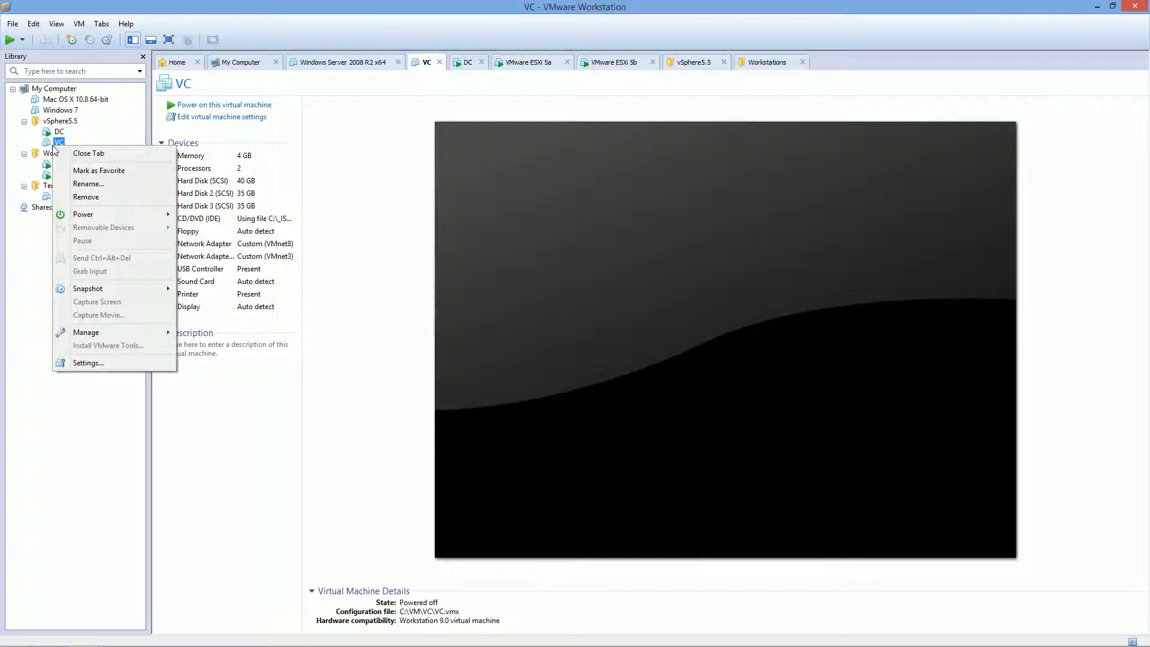
pyautogui.click(90, 364)
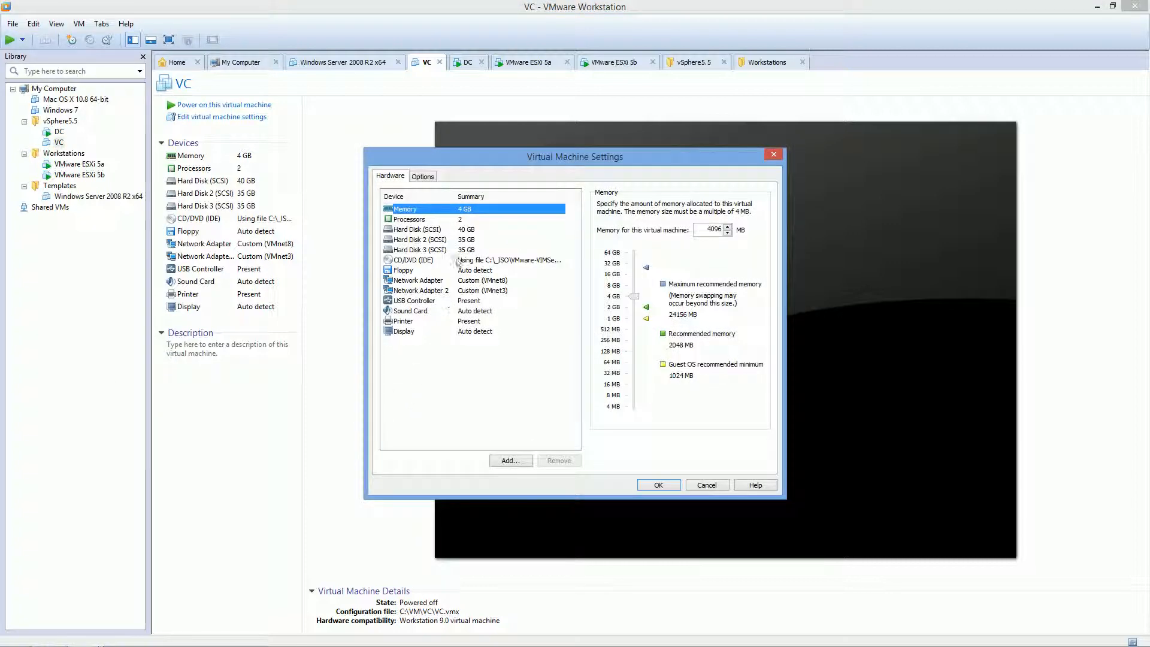
pyautogui.click(415, 250)
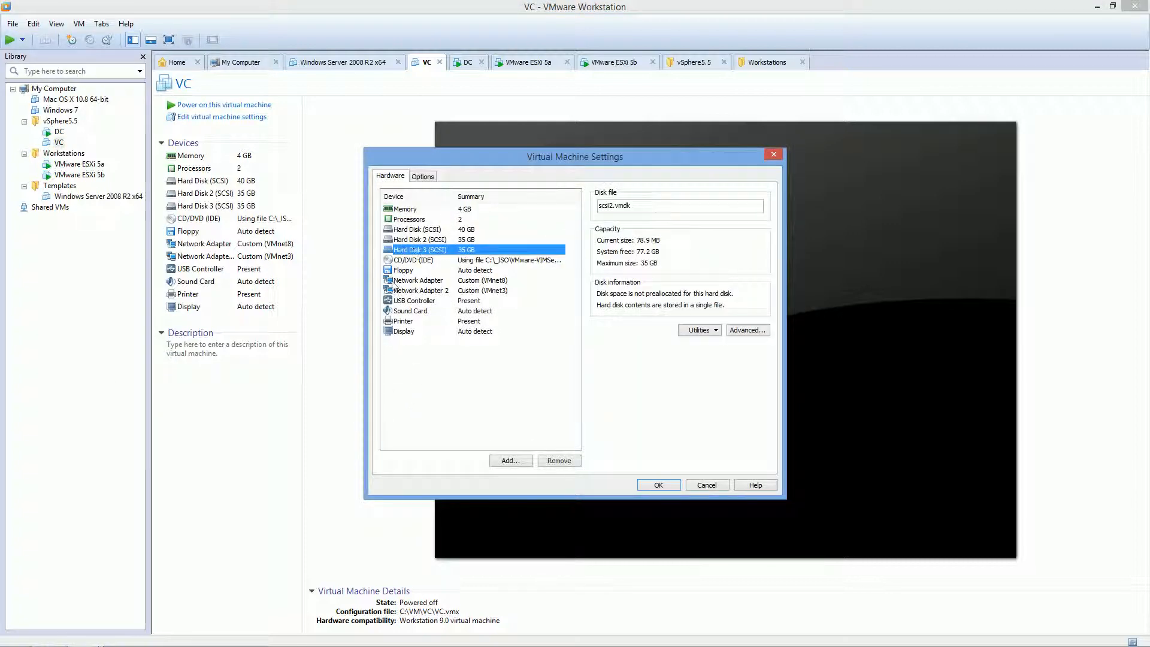
pyautogui.click(510, 461)
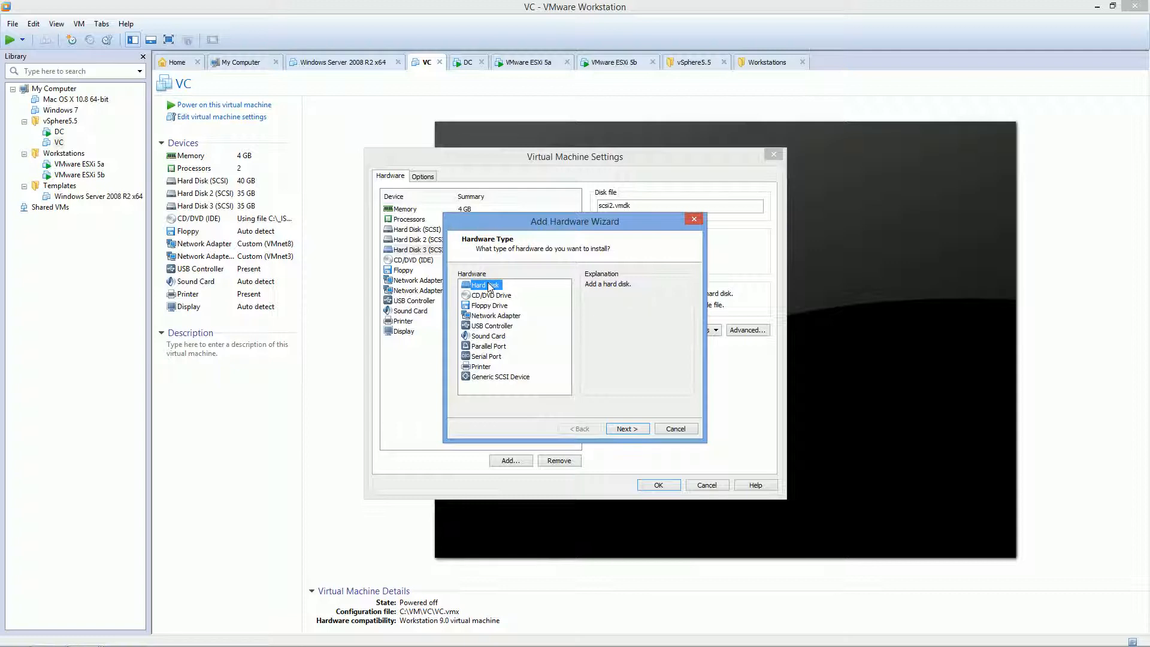
pyautogui.click(634, 433)
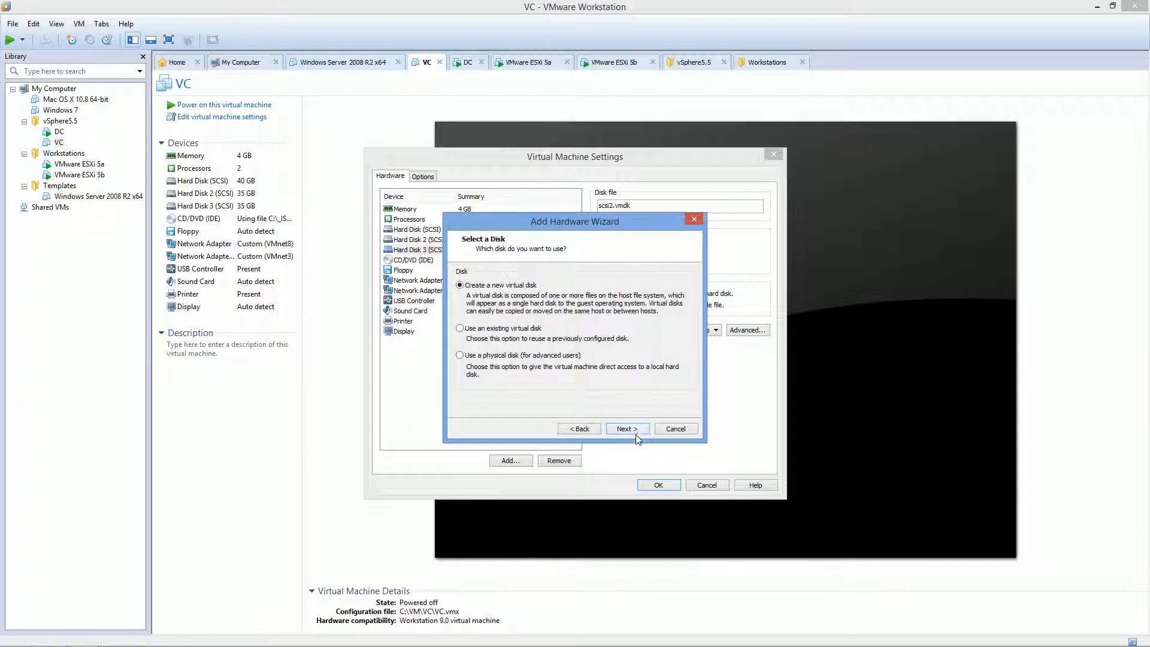
pyautogui.click(634, 433)
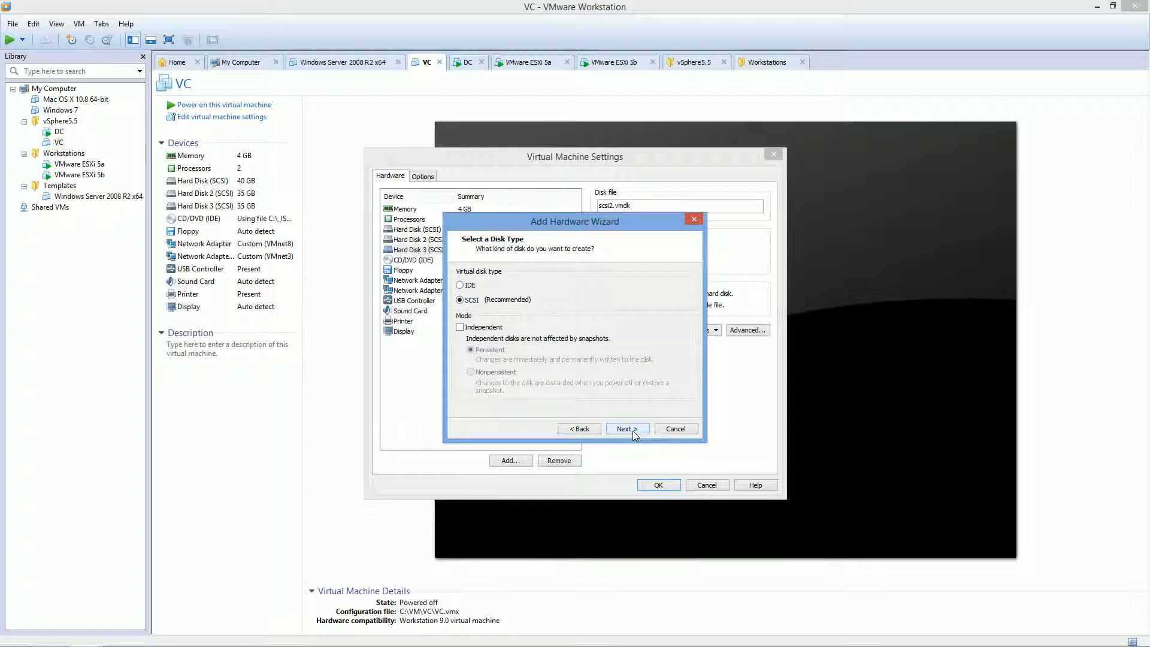
pyautogui.click(633, 430)
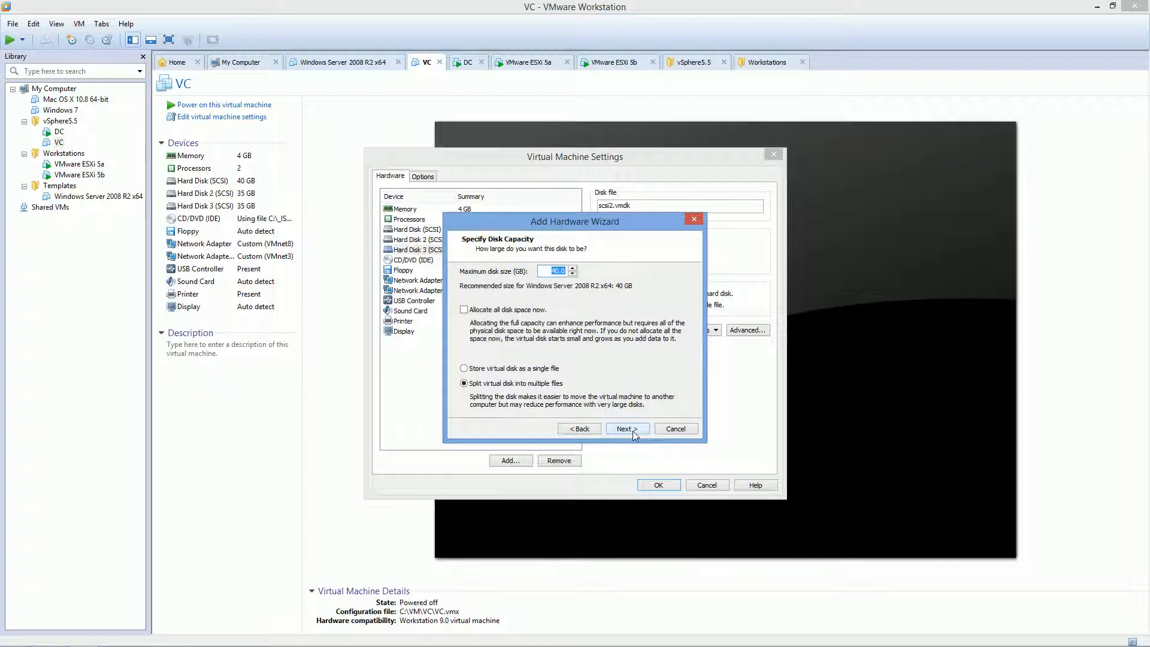
pyautogui.write('35')
pyautogui.click(627, 429)
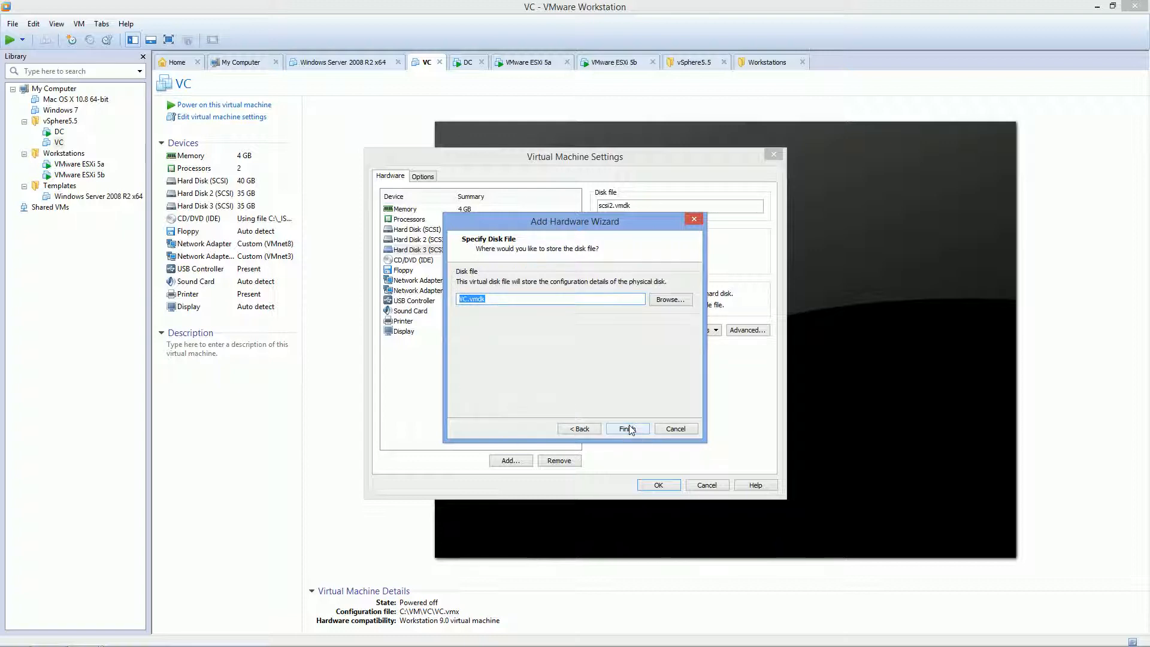
# Name the new disk's file iScsi3 and finish adding the hardware.
pyautogui.write('iScs')
pyautogui.press('BackSpace')
pyautogui.write('i')
pyautogui.press('BackSpace')
pyautogui.write('i3')
pyautogui.click(635, 428)
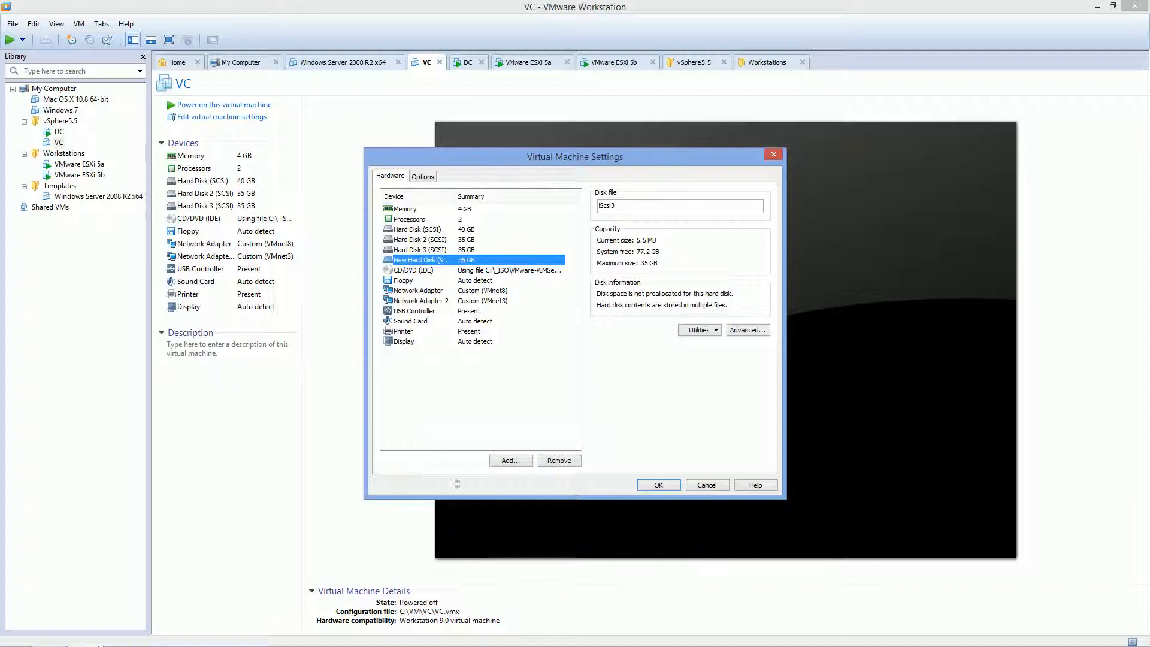
# Compare the disk file names of Hard Disk 3 and the new hard disk, and accept the virtual machine settings.
pyautogui.click(634, 210)
pyautogui.click(462, 253)
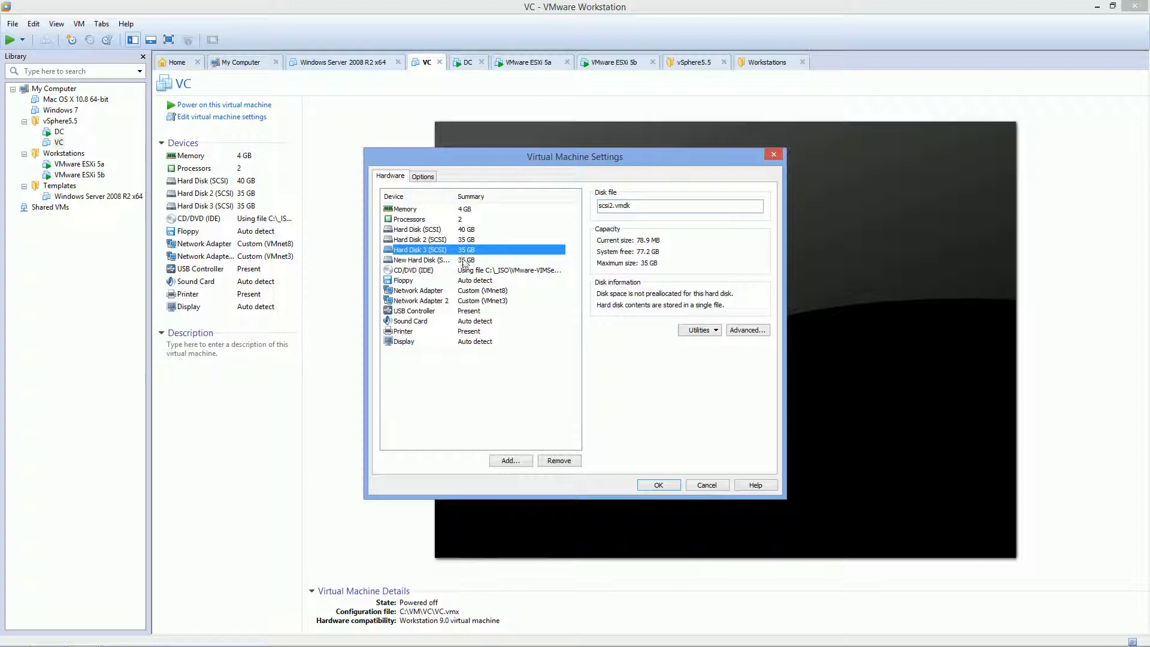
pyautogui.click(464, 262)
pyautogui.click(639, 210)
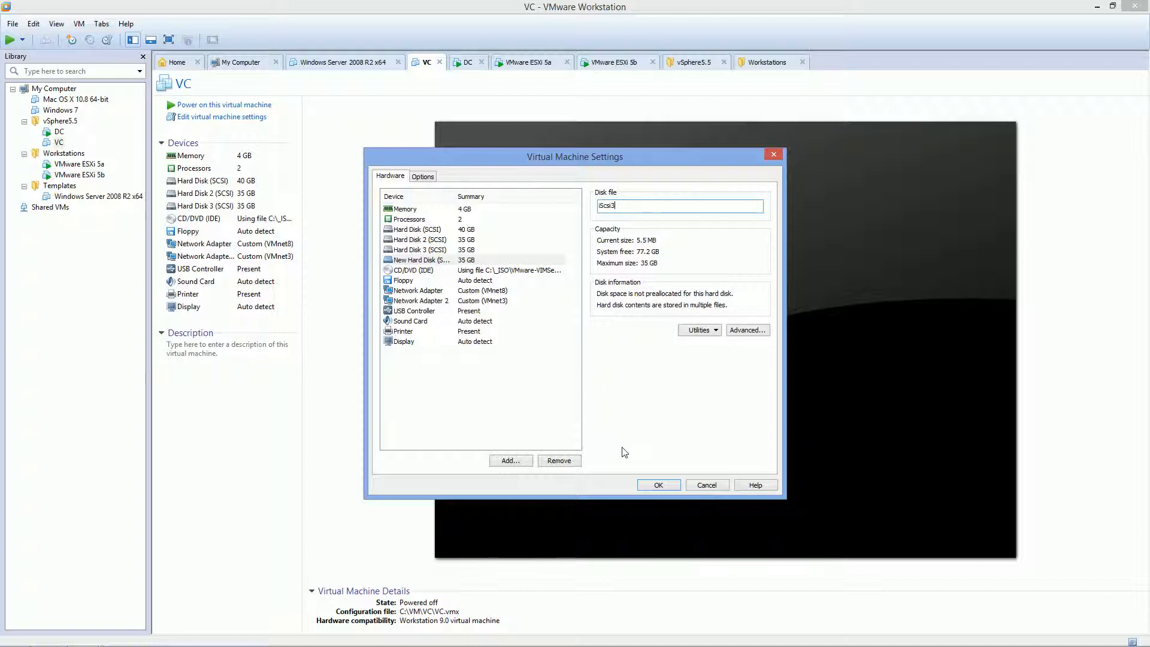
pyautogui.click(658, 487)
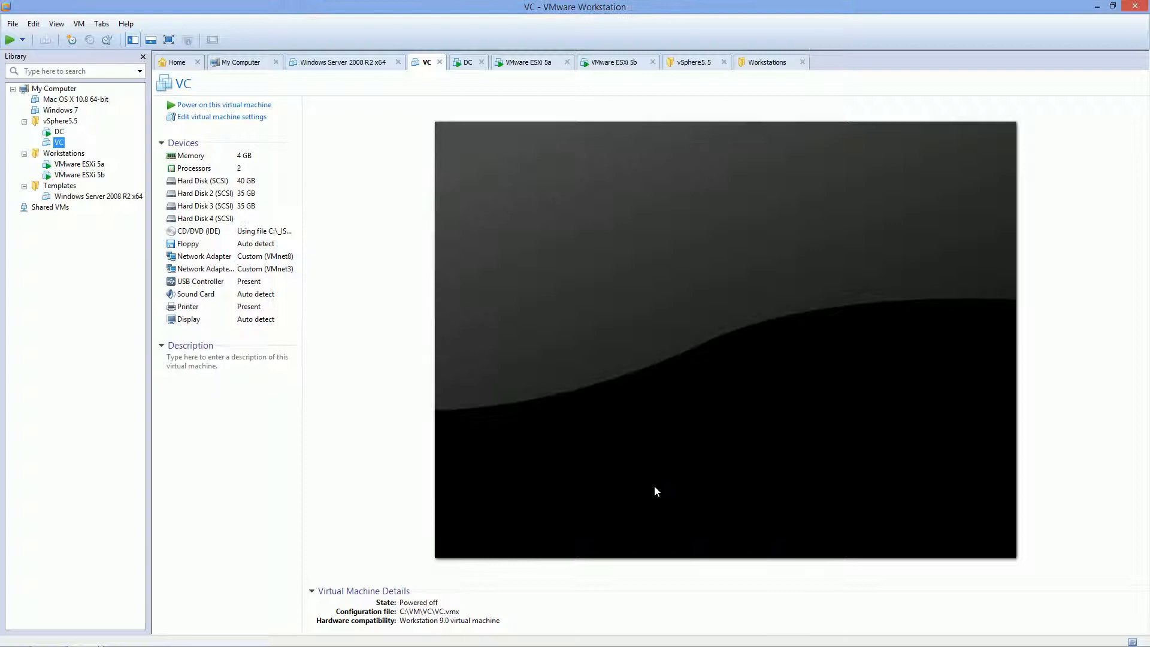
# Power on the VC virtual machine and switch its display to full screen.
pyautogui.click(10, 40)
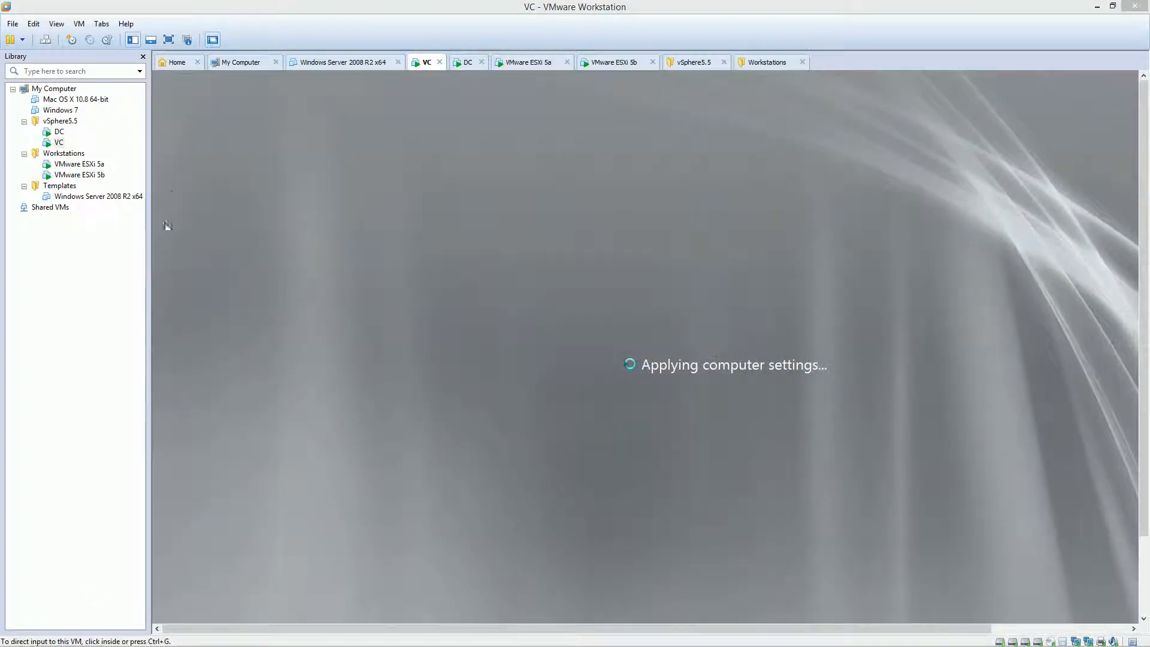
pyautogui.click(169, 39)
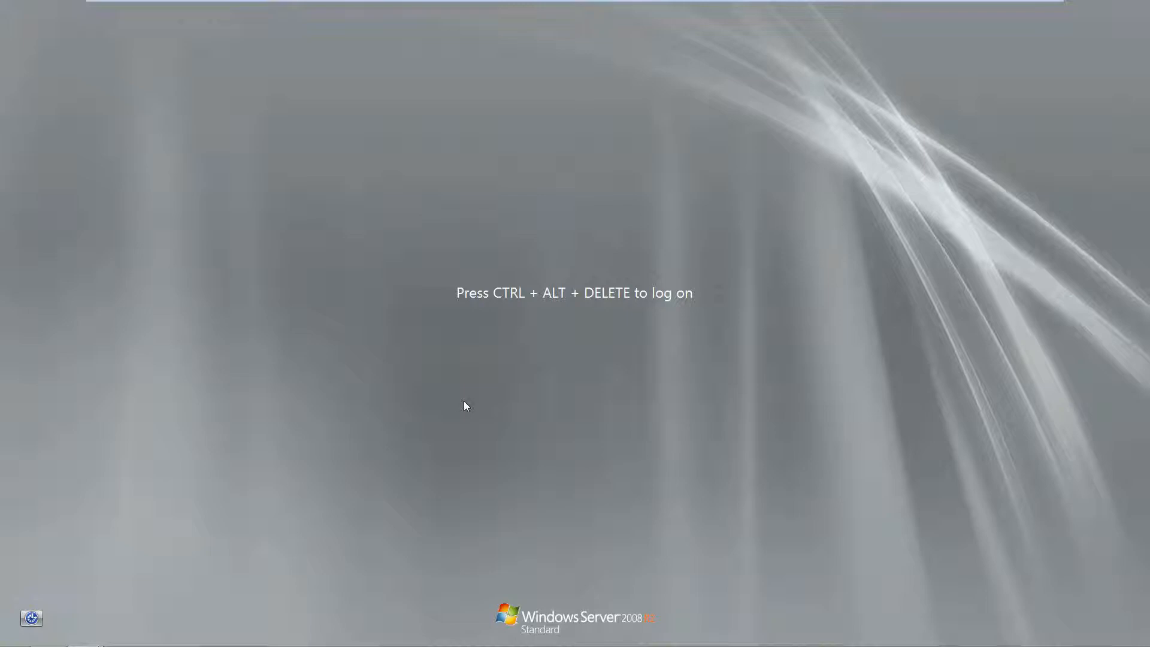
# Log on to Windows with the administrator account's password and postpone the Windows activation.
pyautogui.hotkey('ctrl', 'alt', 'Delete')
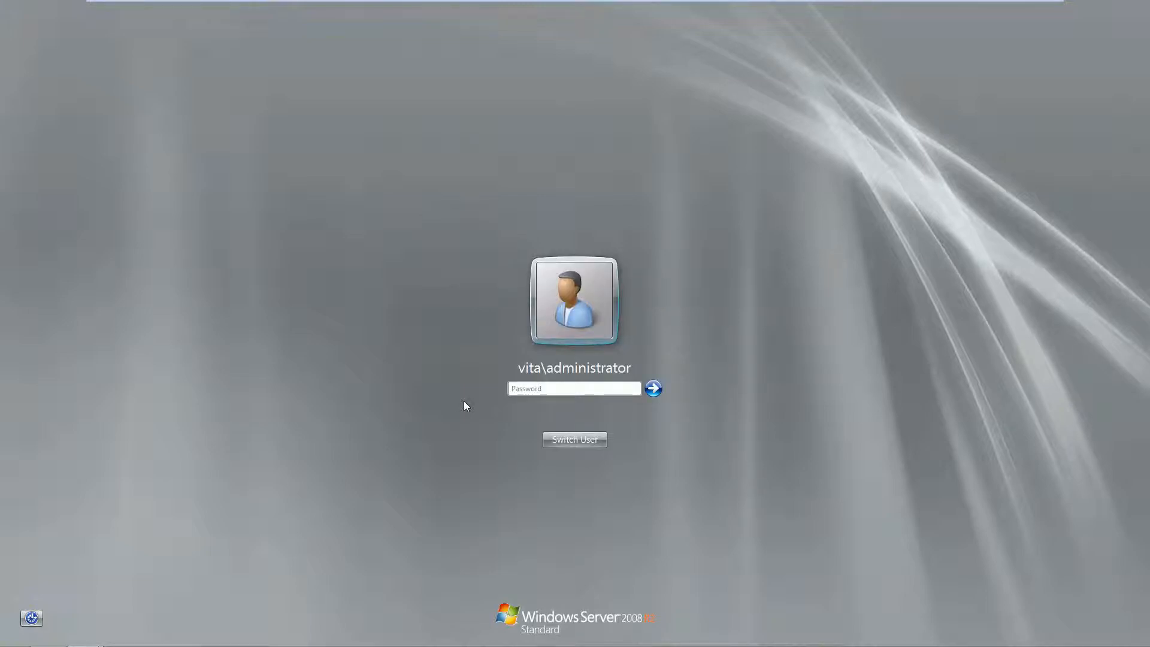
pyautogui.click(554, 390)
pyautogui.write('•')
pyautogui.press('Return')
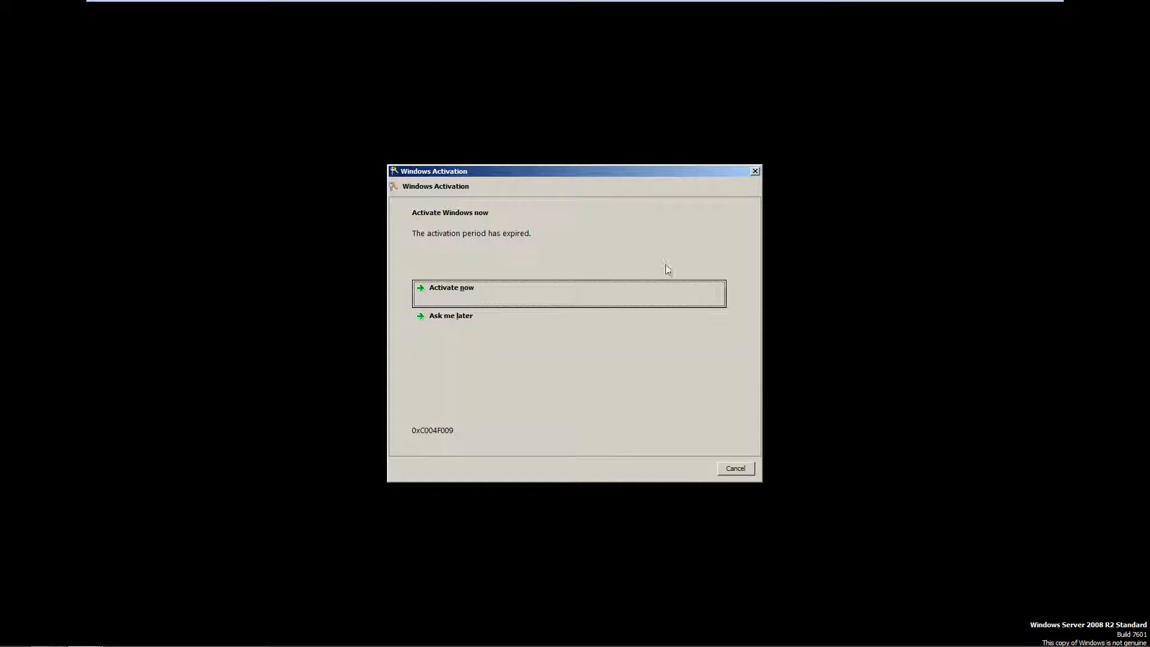
pyautogui.click(460, 320)
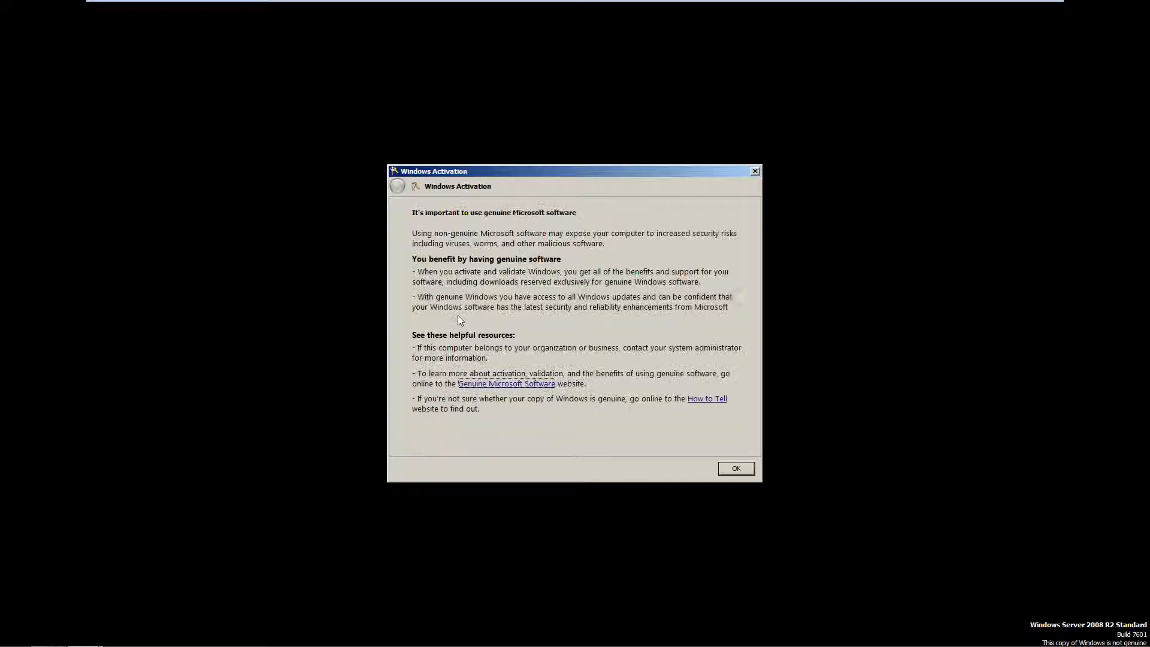
pyautogui.click(737, 468)
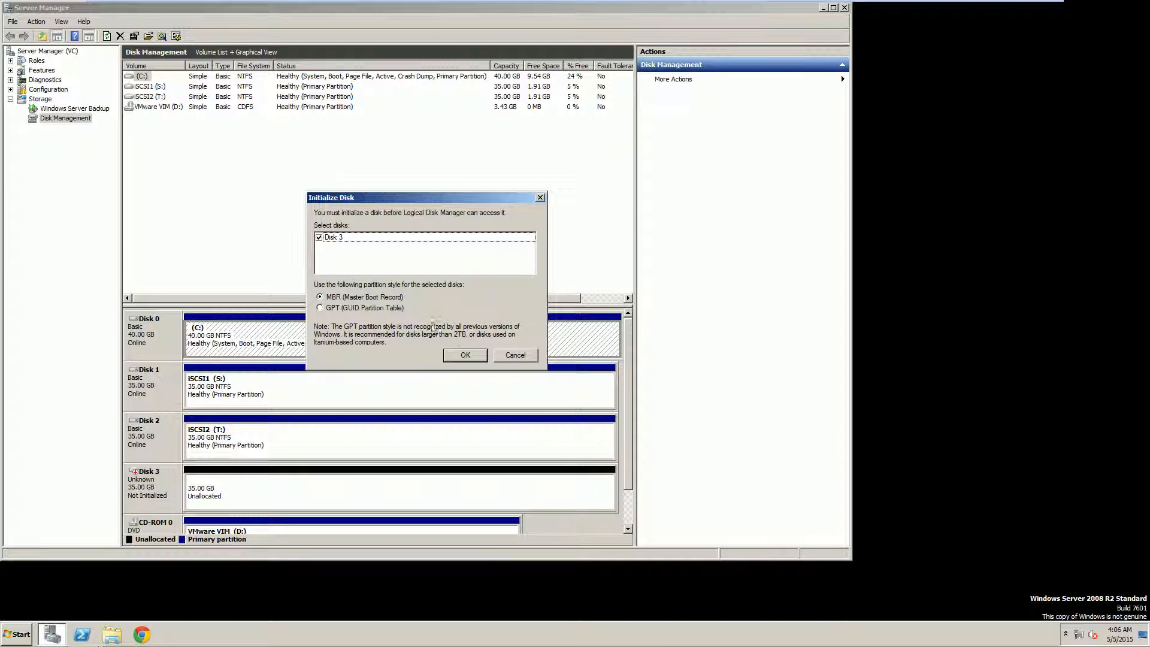
# Initialize Disk 3 as MBR in Disk Management and start a simple volume of 35837 MB in its unallocated space.
pyautogui.click(465, 356)
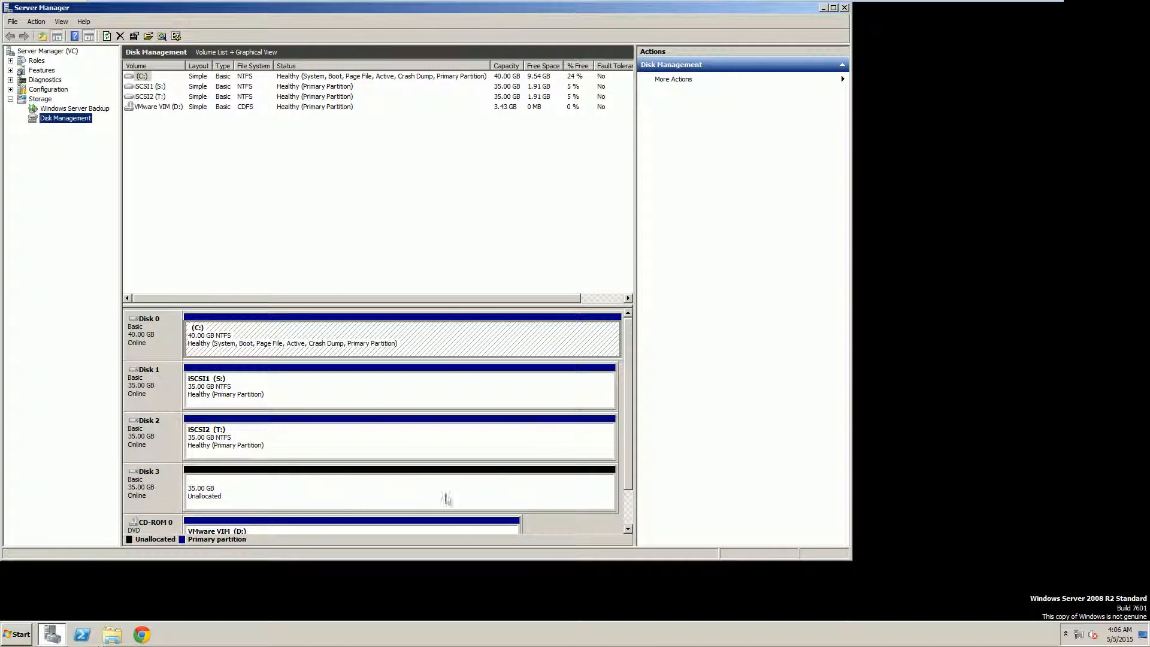
pyautogui.rightClick(435, 487)
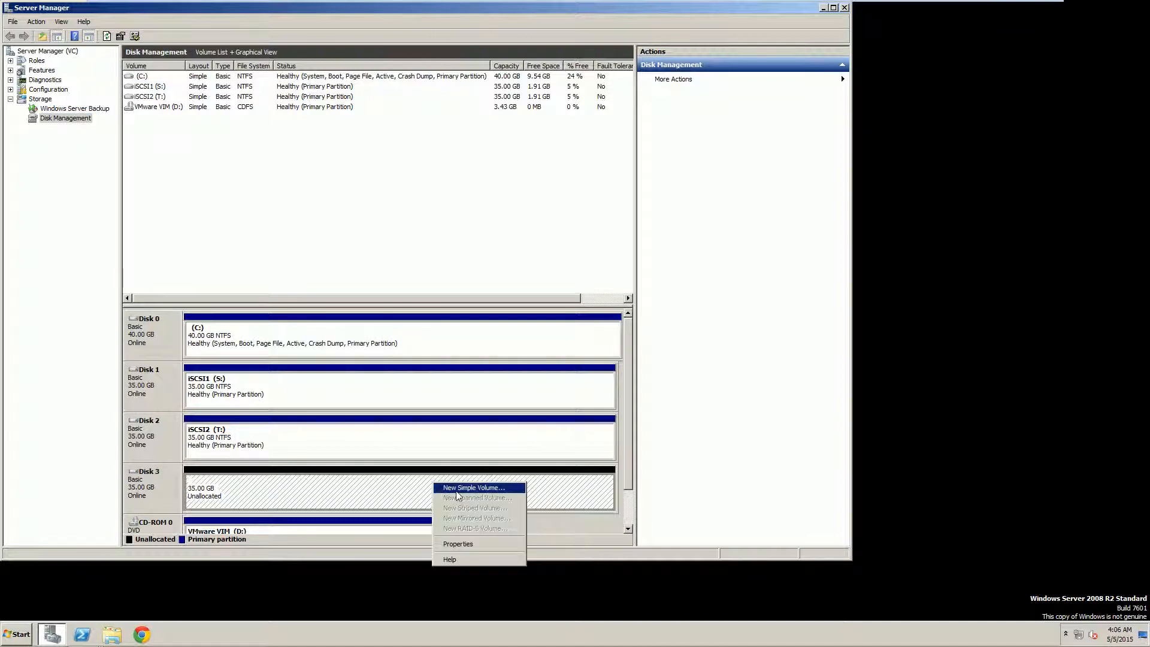
pyautogui.click(454, 493)
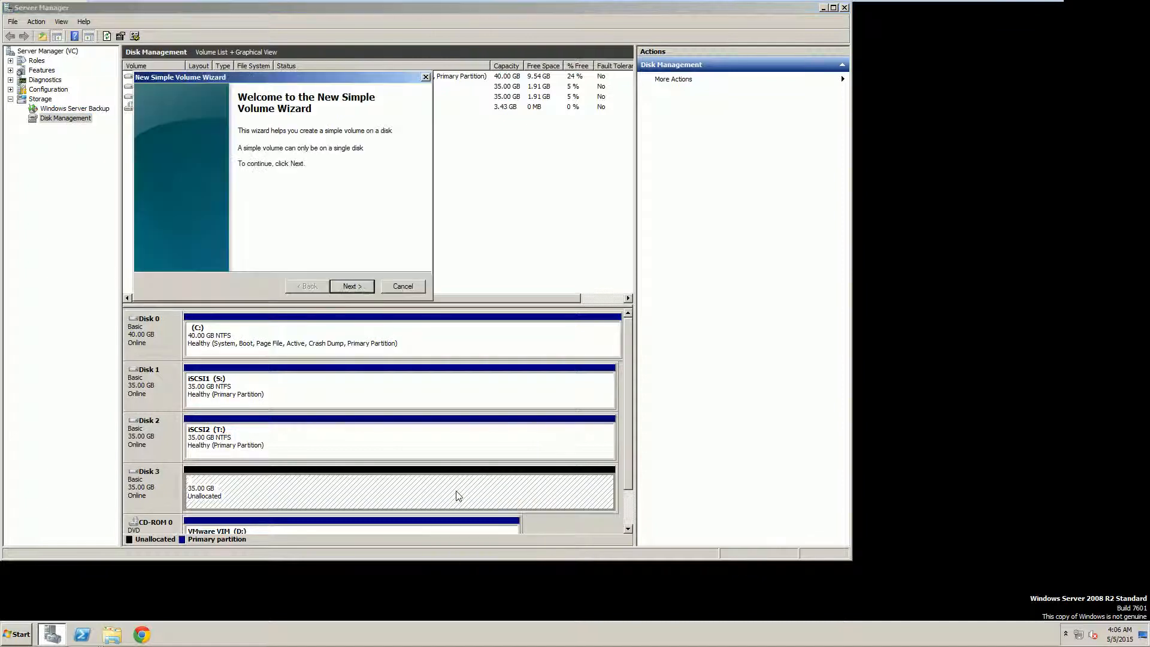
pyautogui.click(349, 282)
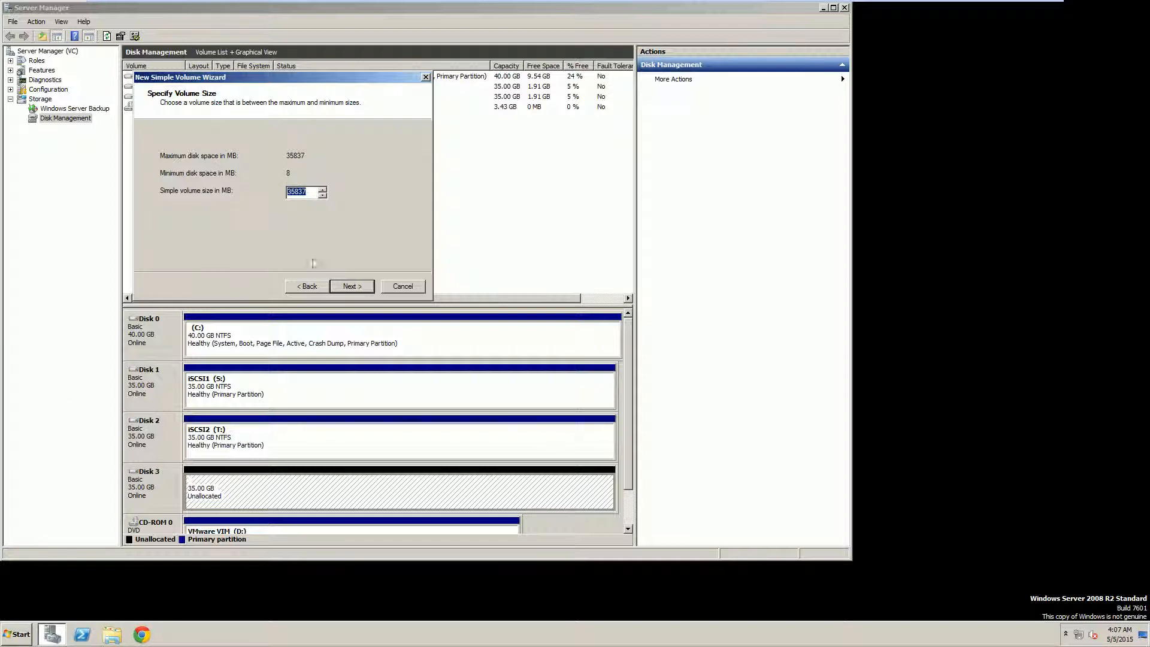
pyautogui.click(352, 287)
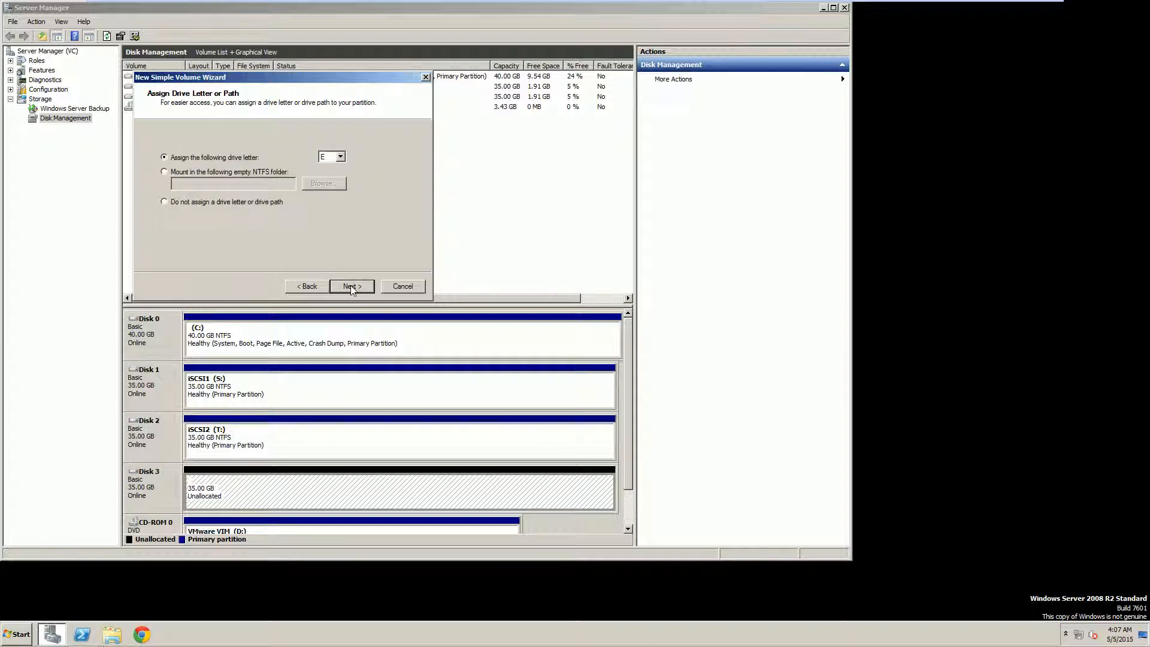
# Assign drive letter U, label the volume iSCSI3, and create it with a quick NTFS format.
pyautogui.click(341, 157)
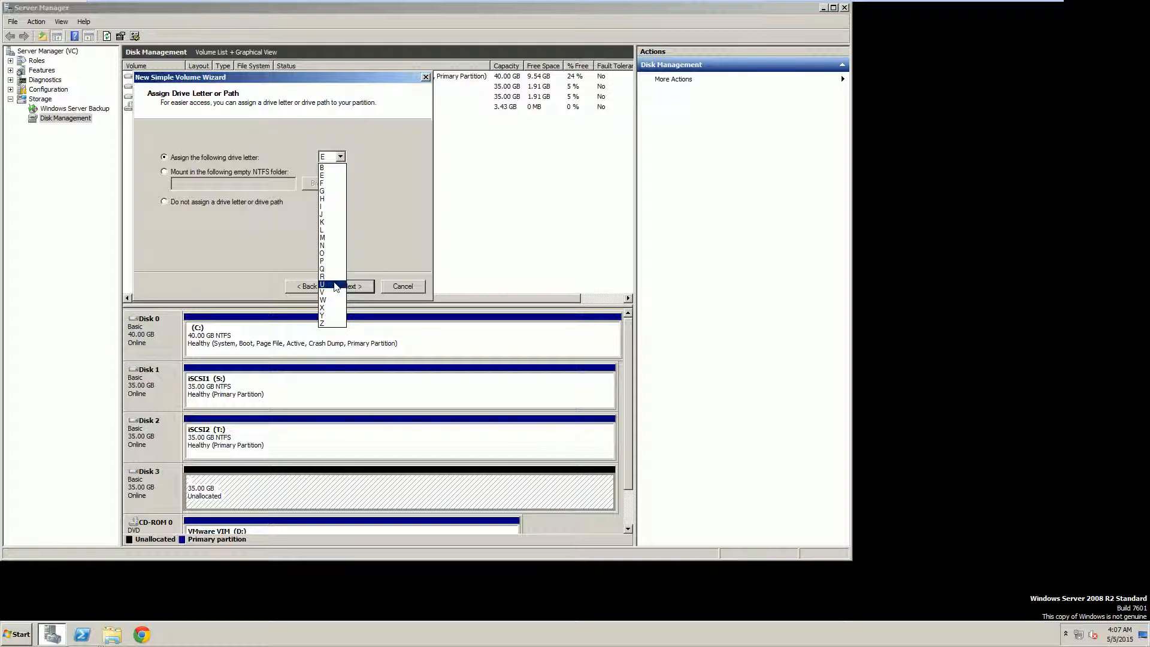
pyautogui.click(333, 283)
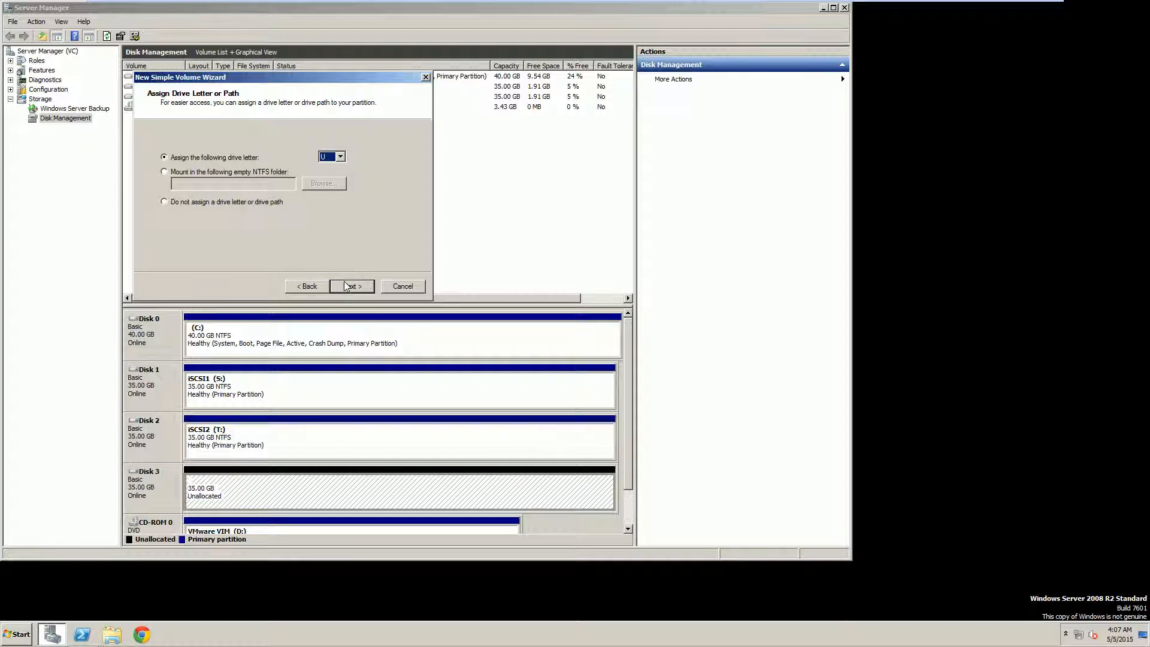
pyautogui.click(340, 286)
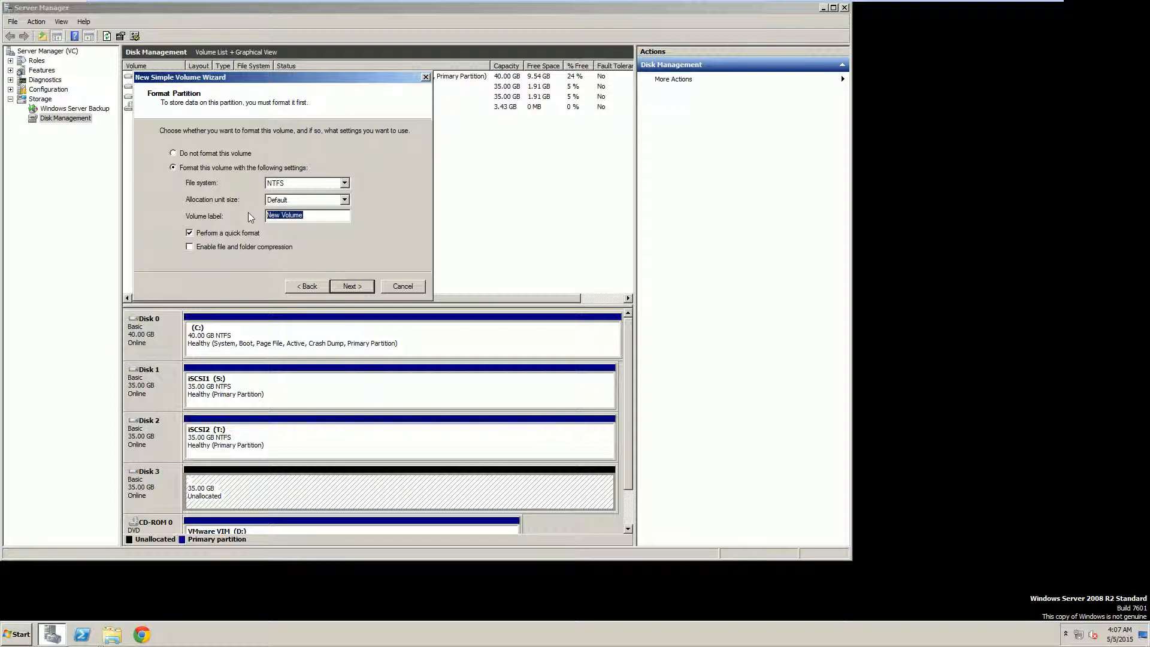
pyautogui.press('BackSpace')
pyautogui.click(367, 290)
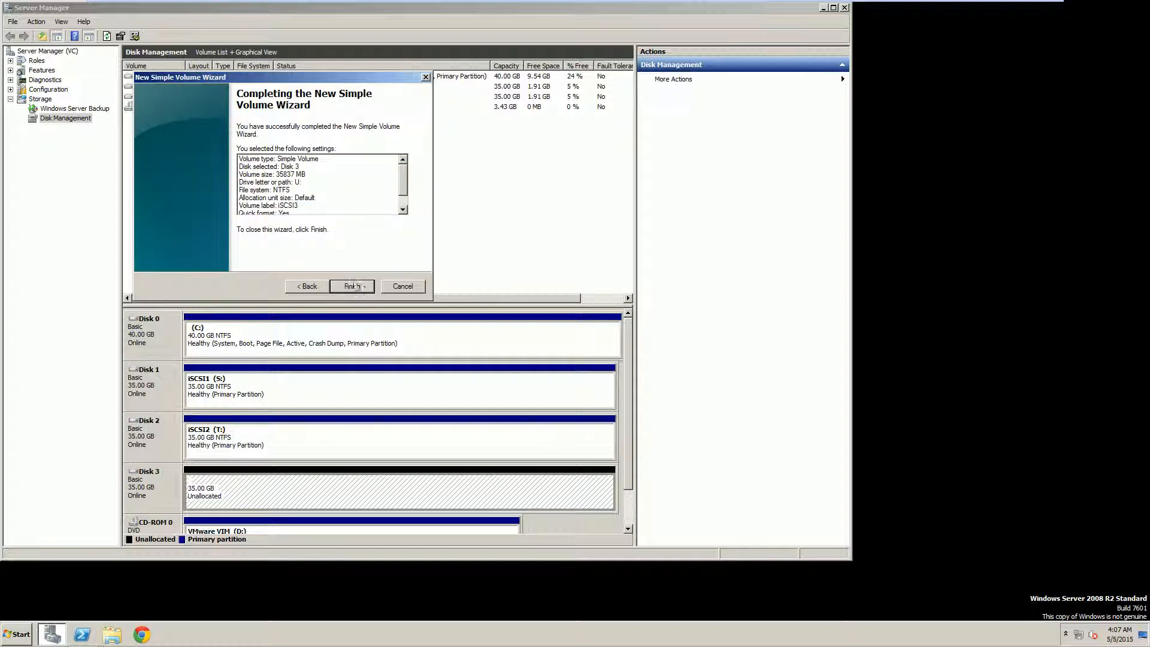
pyautogui.moveTo(403, 179); pyautogui.dragTo(402, 194)
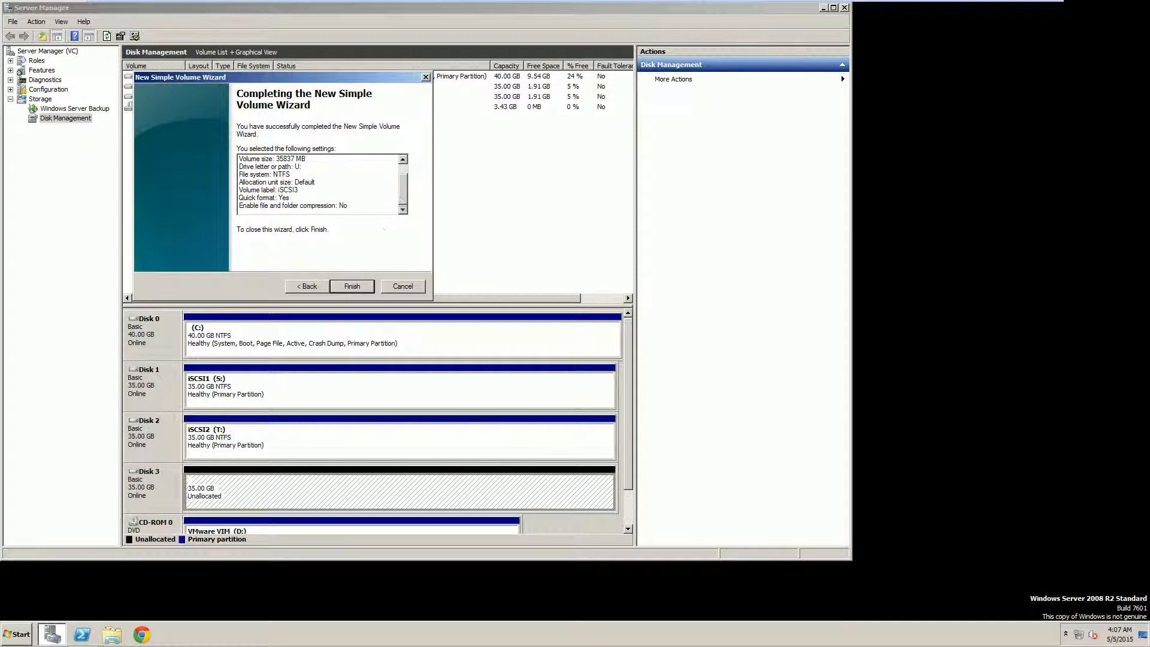
pyautogui.click(346, 287)
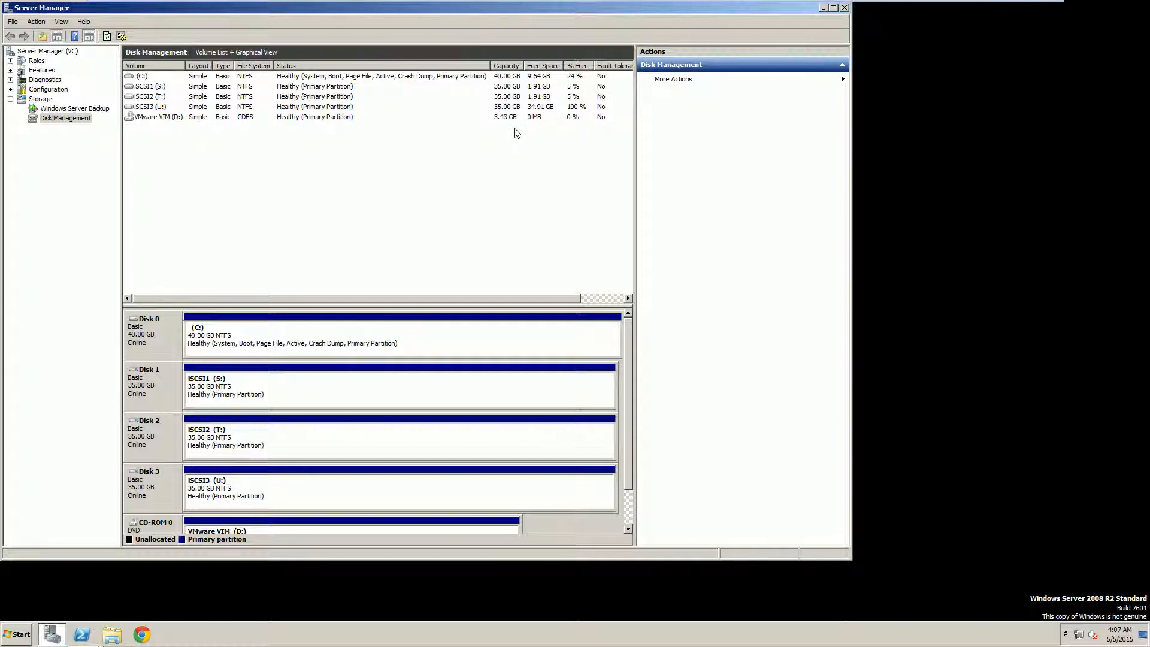
# Minimize Server Manager, open the StarWind Management Console and connect to the VC.VITA.LOCAL server.
pyautogui.click(825, 7)
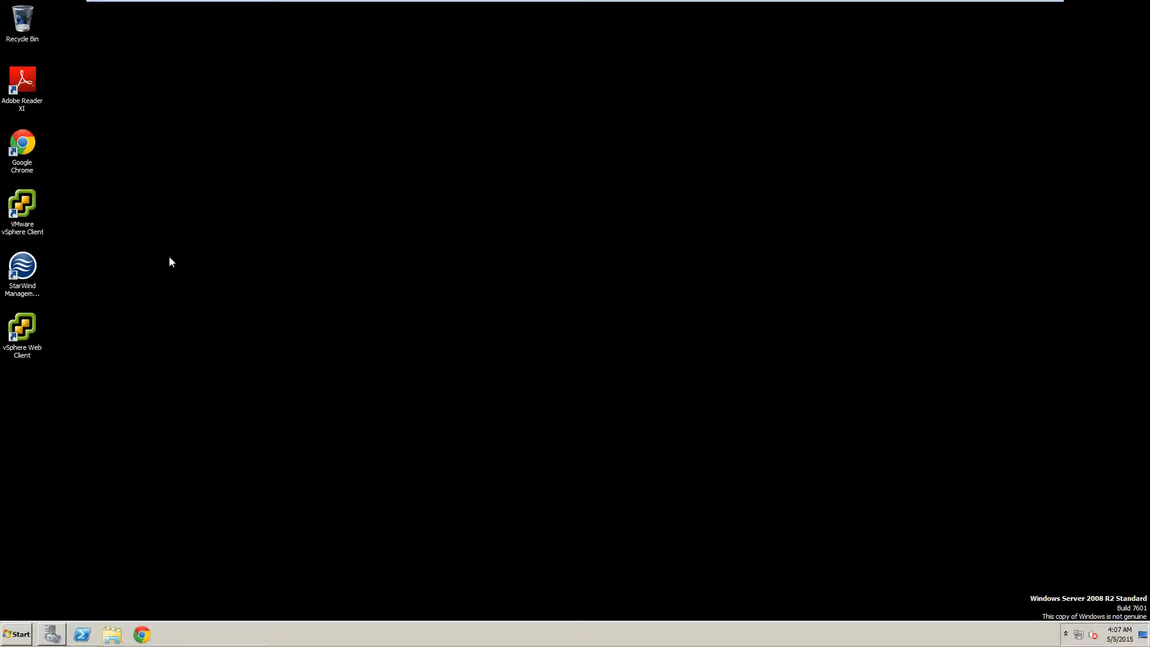
pyautogui.doubleClick(31, 276)
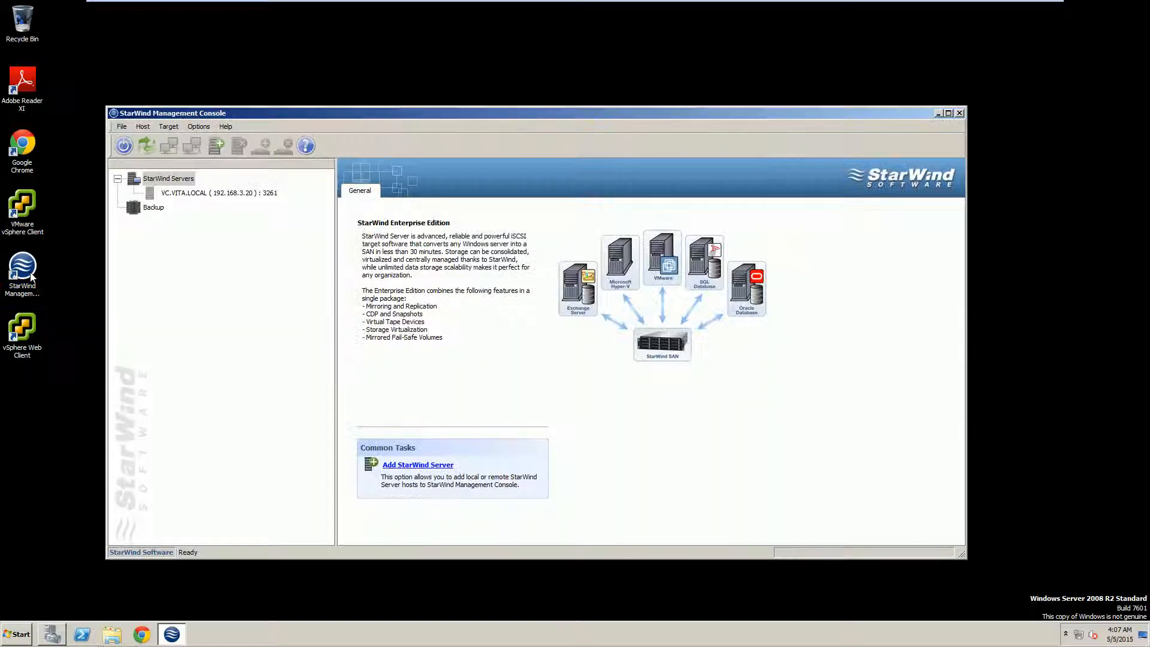
pyautogui.click(186, 195)
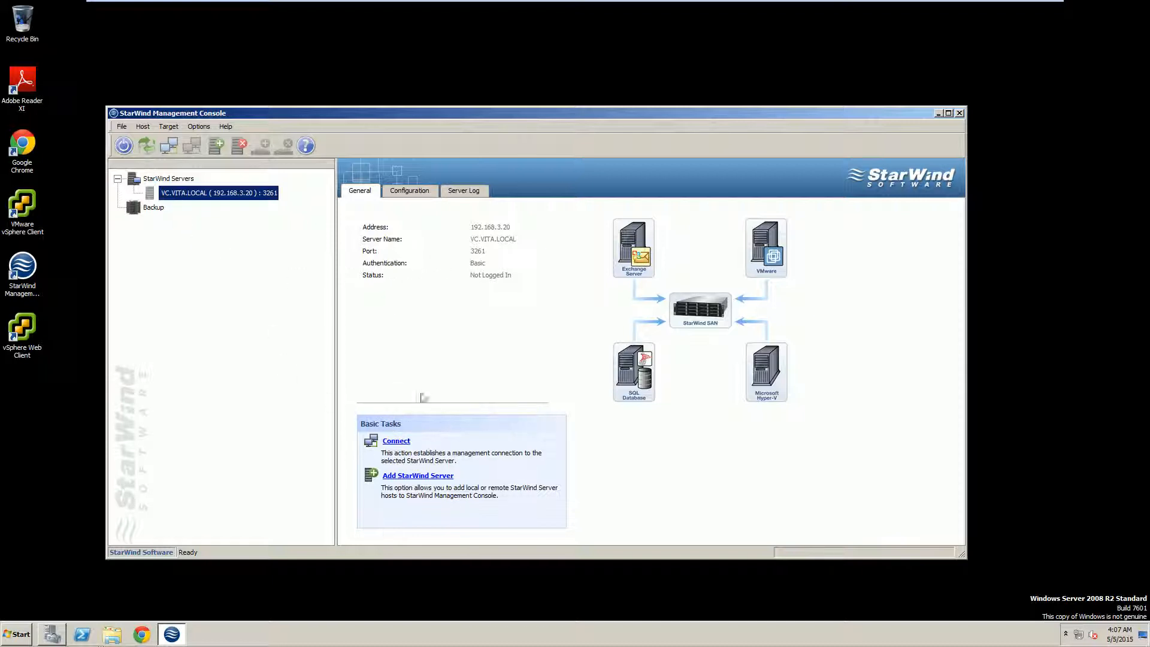
pyautogui.click(399, 443)
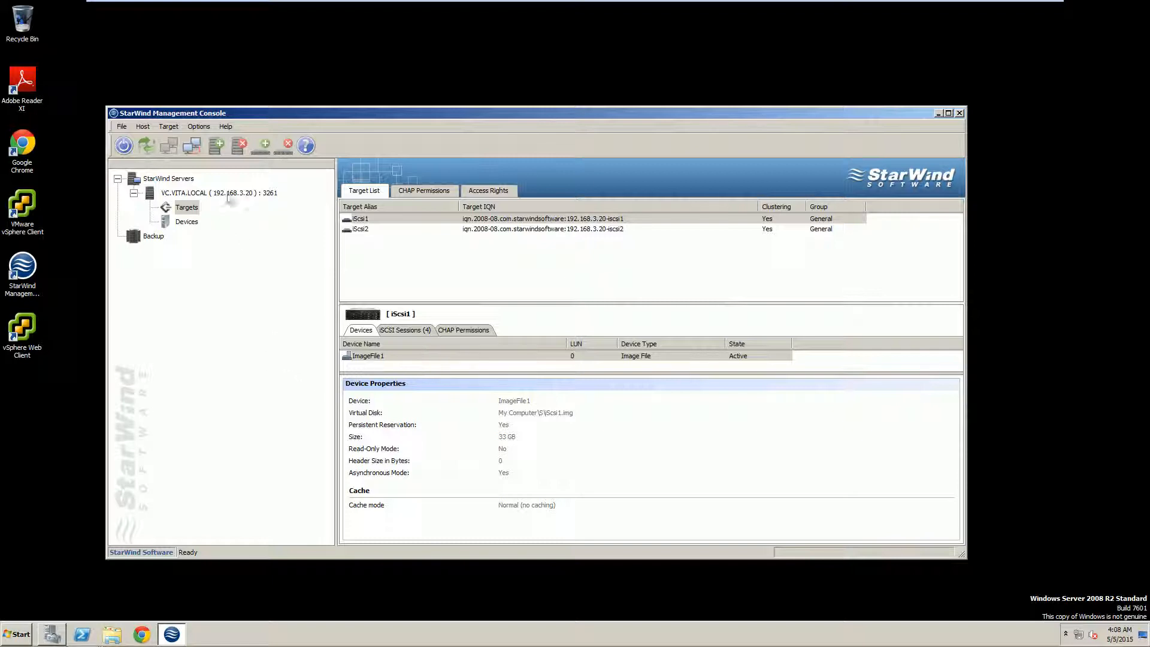
# Start adding a device to the StarWind server as a hard disk, Basic Virtual, Image File device, with a newly created virtual disk.
pyautogui.click(187, 128)
pyautogui.moveTo(174, 129)
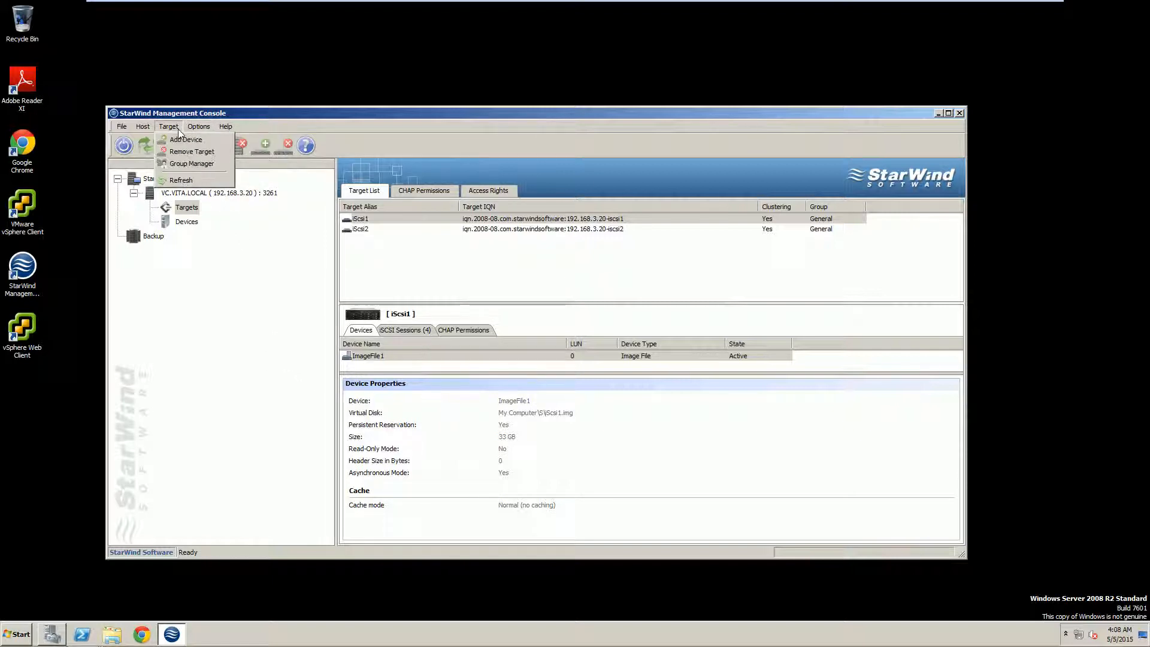
pyautogui.click(180, 139)
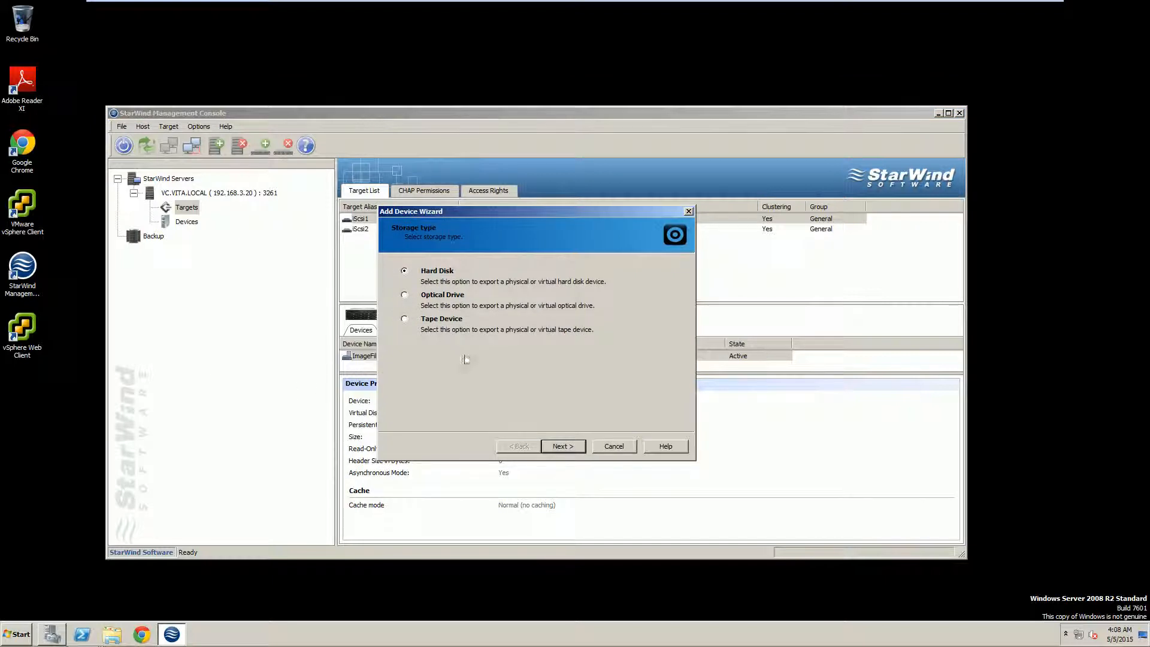
pyautogui.click(563, 447)
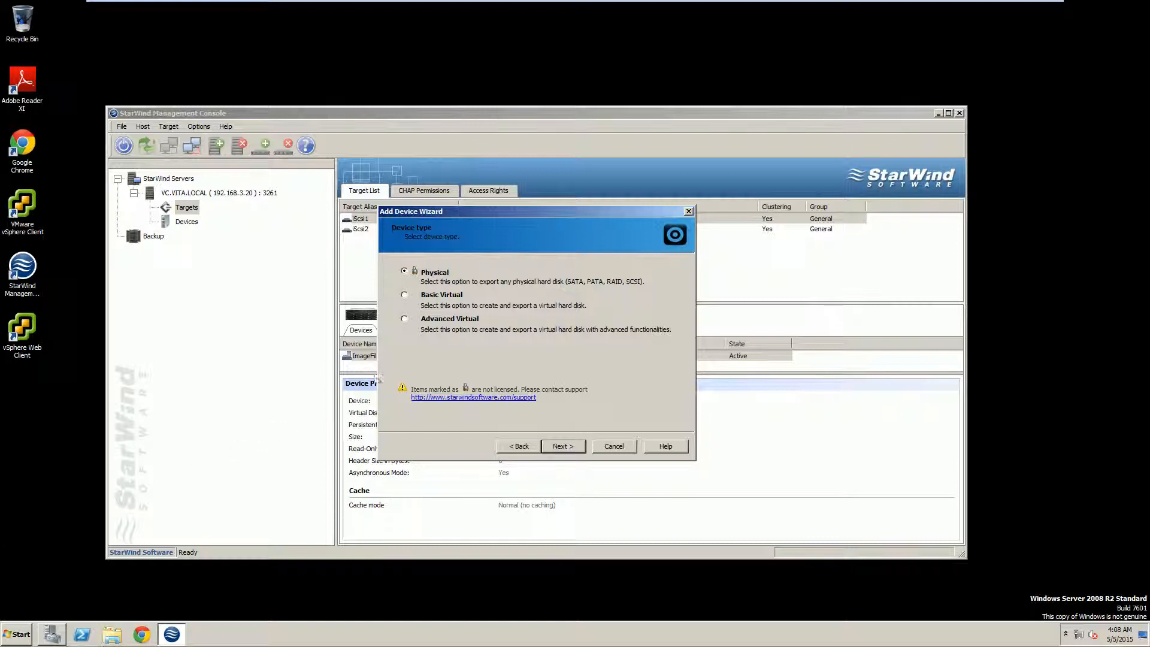
pyautogui.click(404, 296)
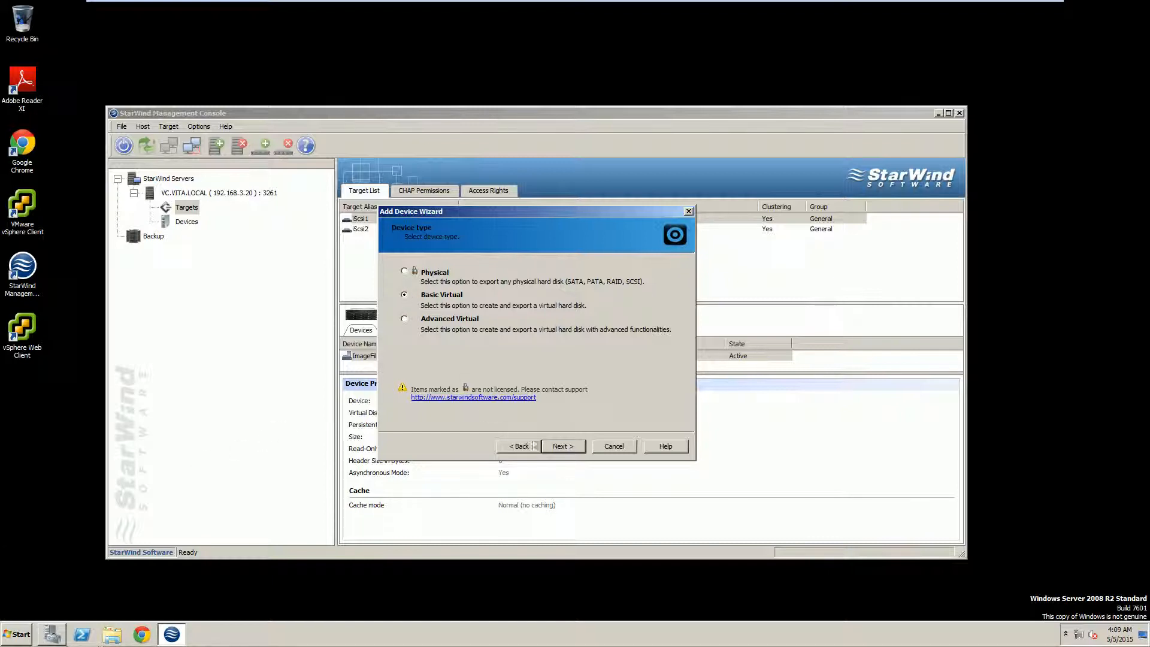
pyautogui.click(563, 446)
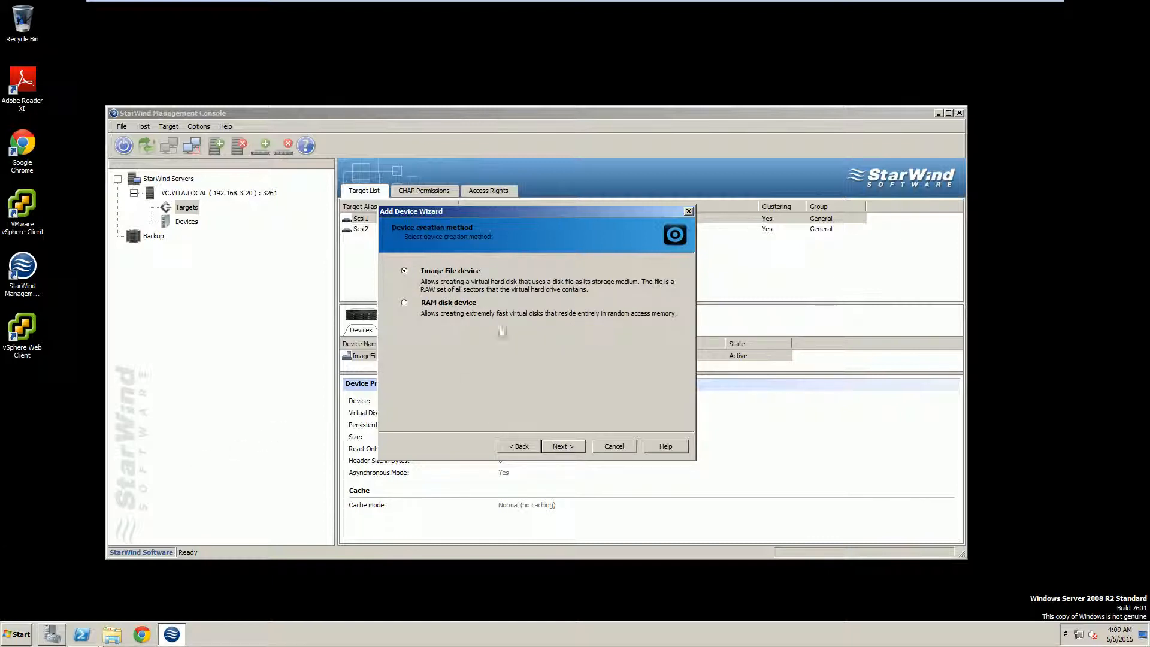
pyautogui.click(574, 447)
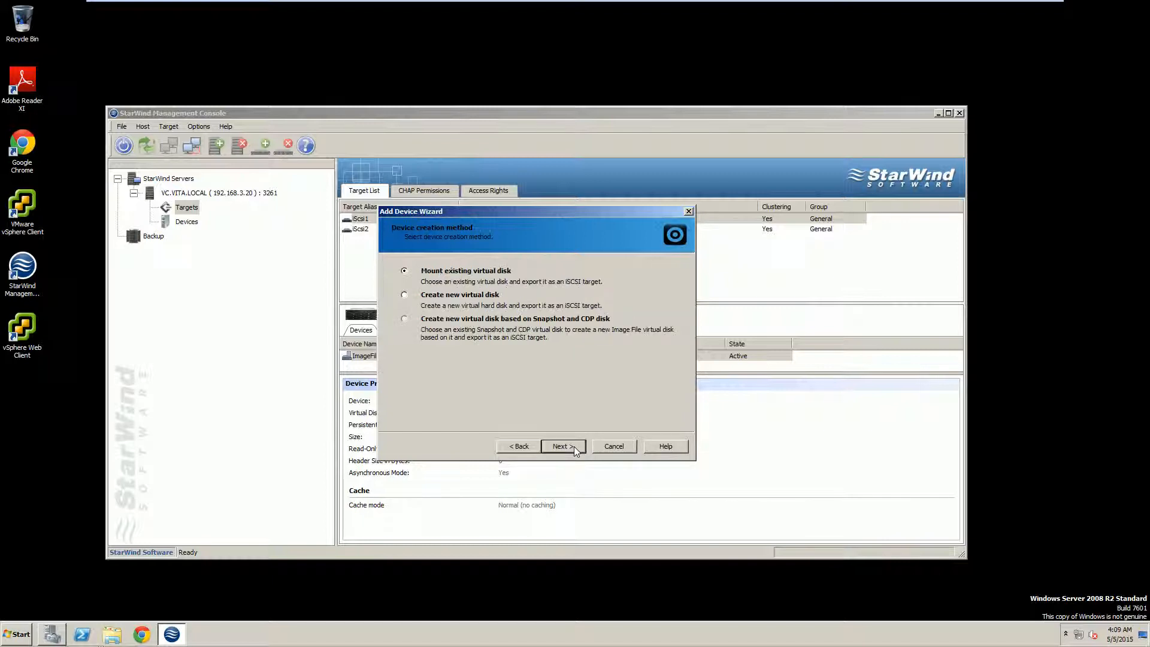
pyautogui.click(434, 299)
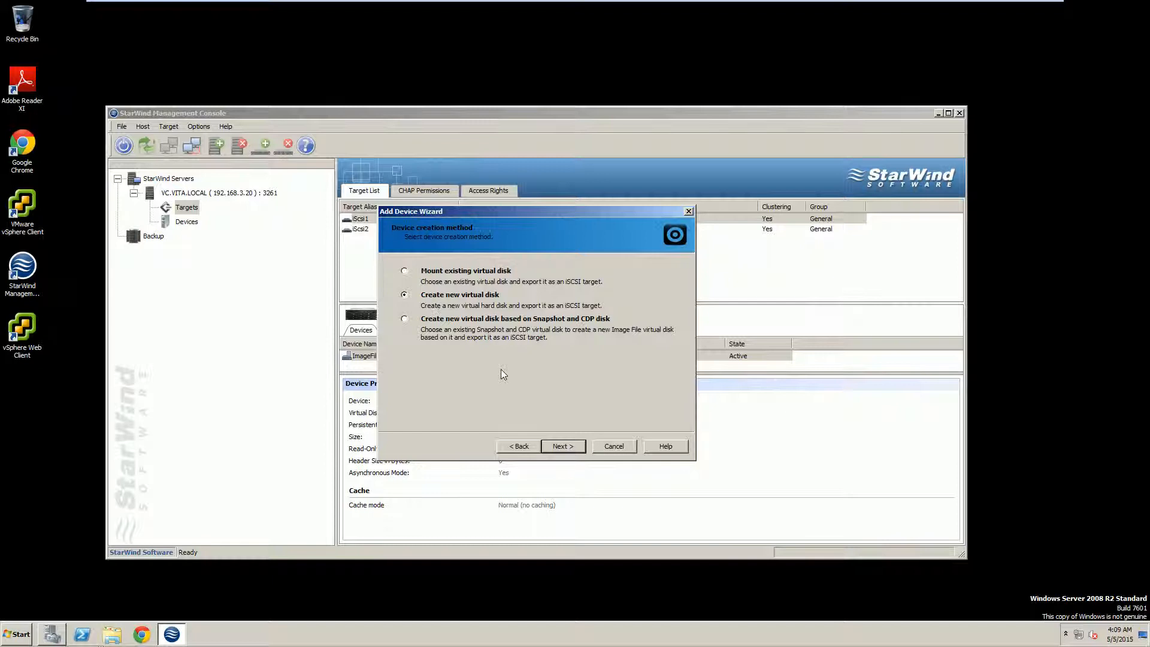
pyautogui.click(558, 450)
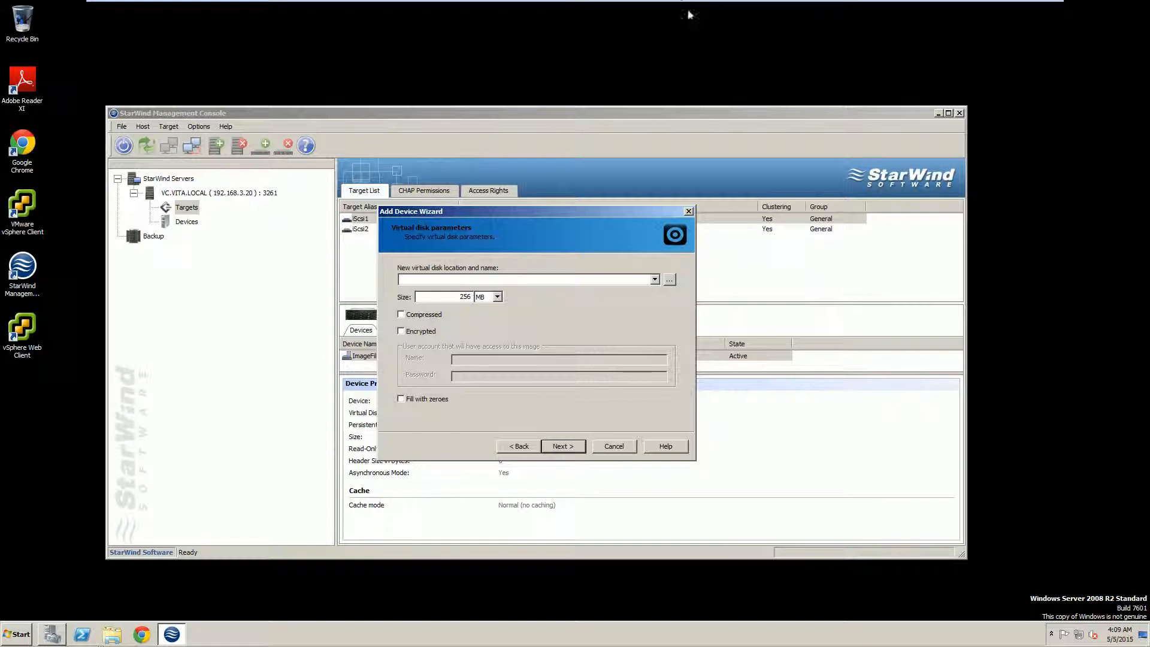
# Set the new virtual disk's location and name to My Computer\U\iSCSI3.img.
pyautogui.click(669, 279)
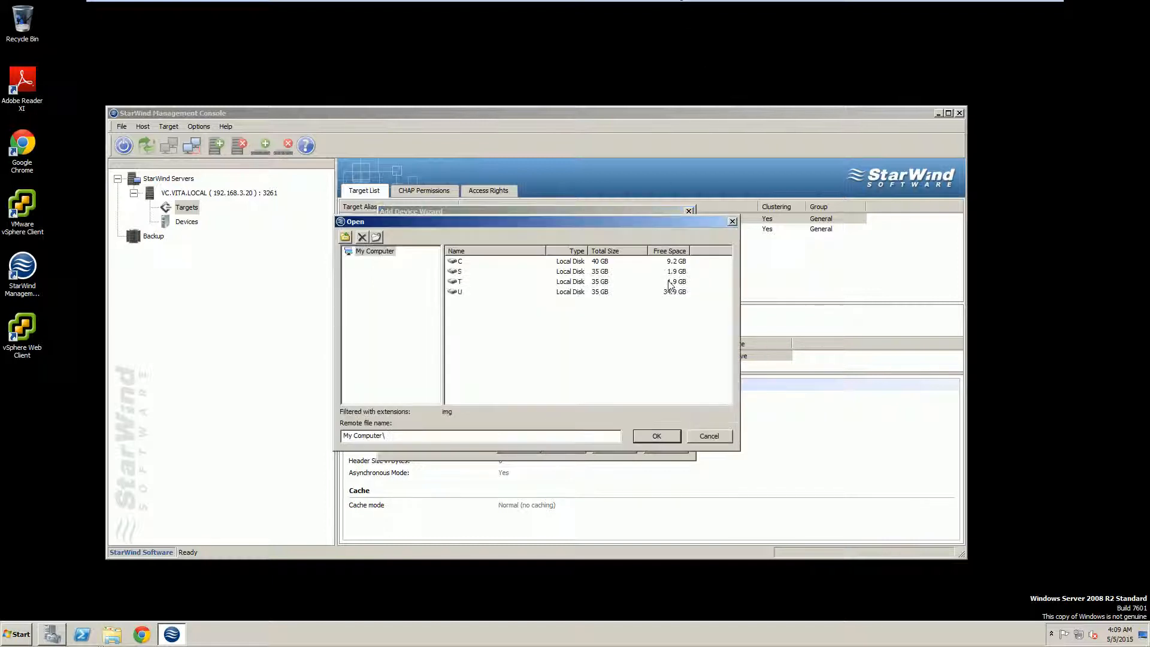
pyautogui.click(461, 293)
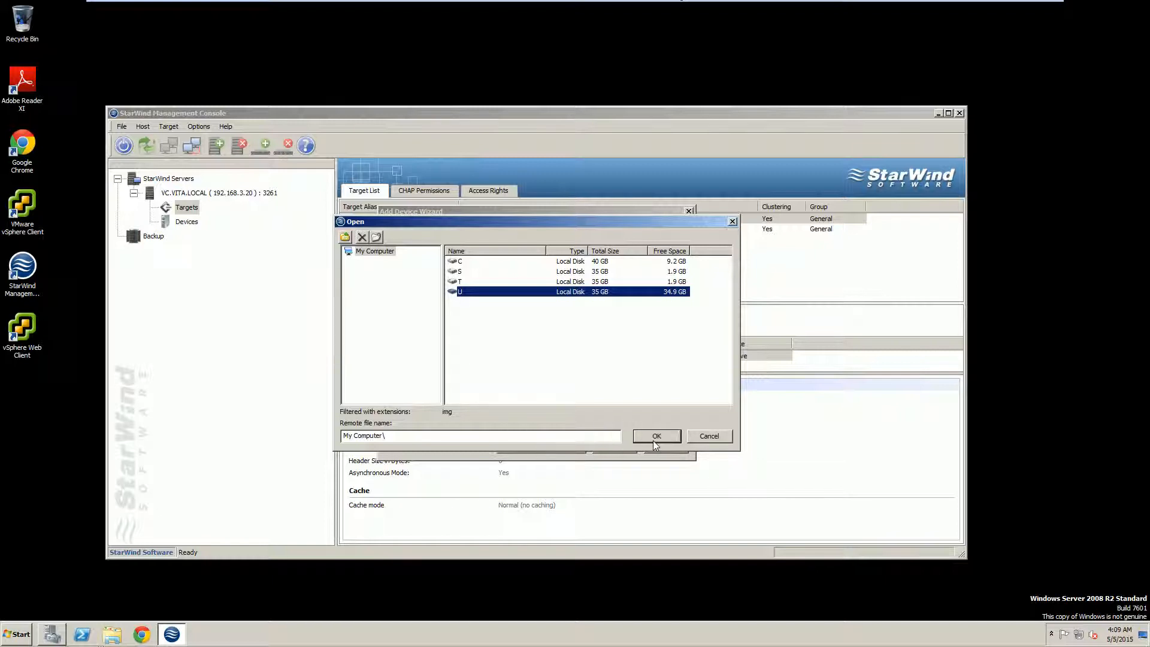
pyautogui.click(540, 440)
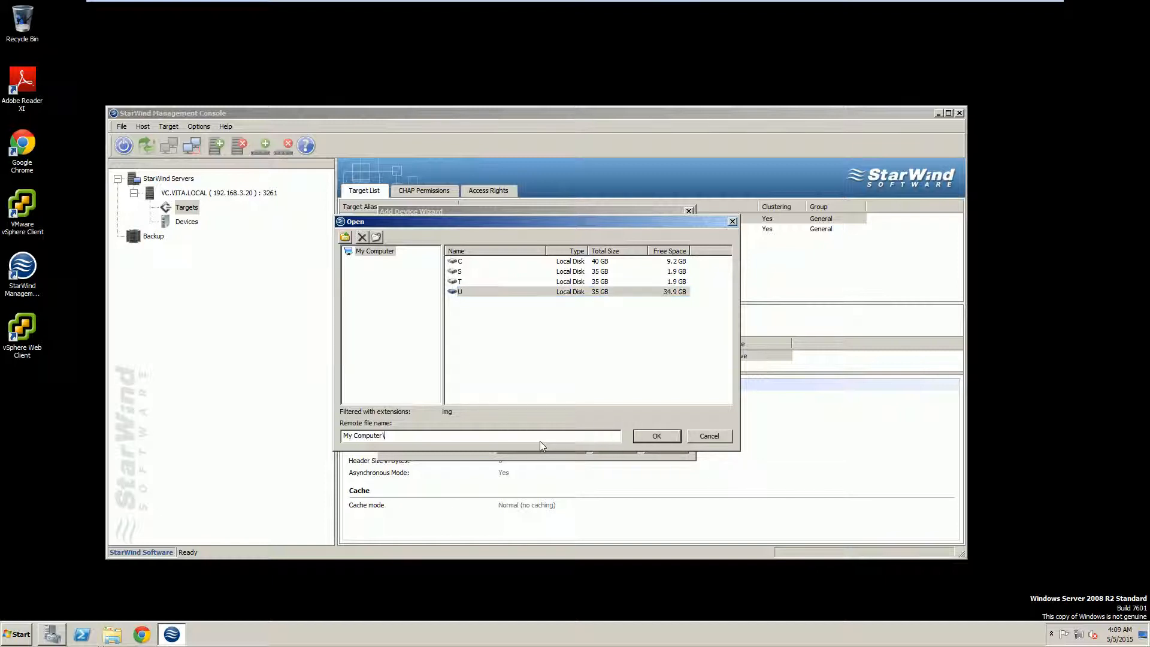
pyautogui.doubleClick(472, 293)
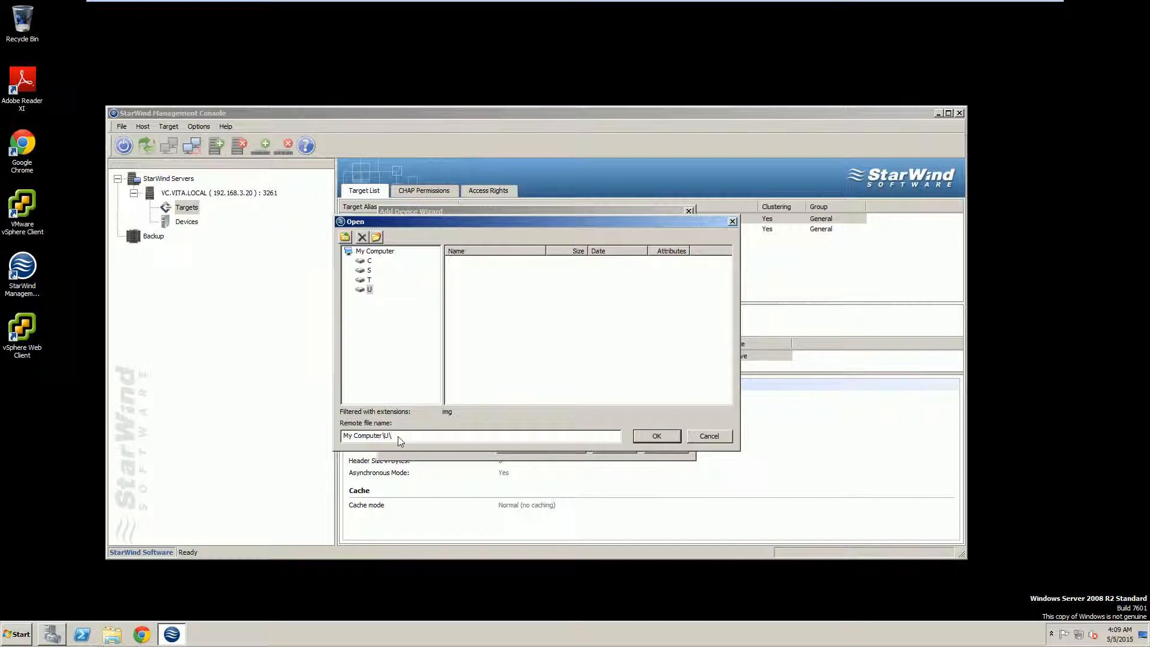
pyautogui.press('BackSpace')
pyautogui.write('iSCSI3.img')
pyautogui.click(658, 436)
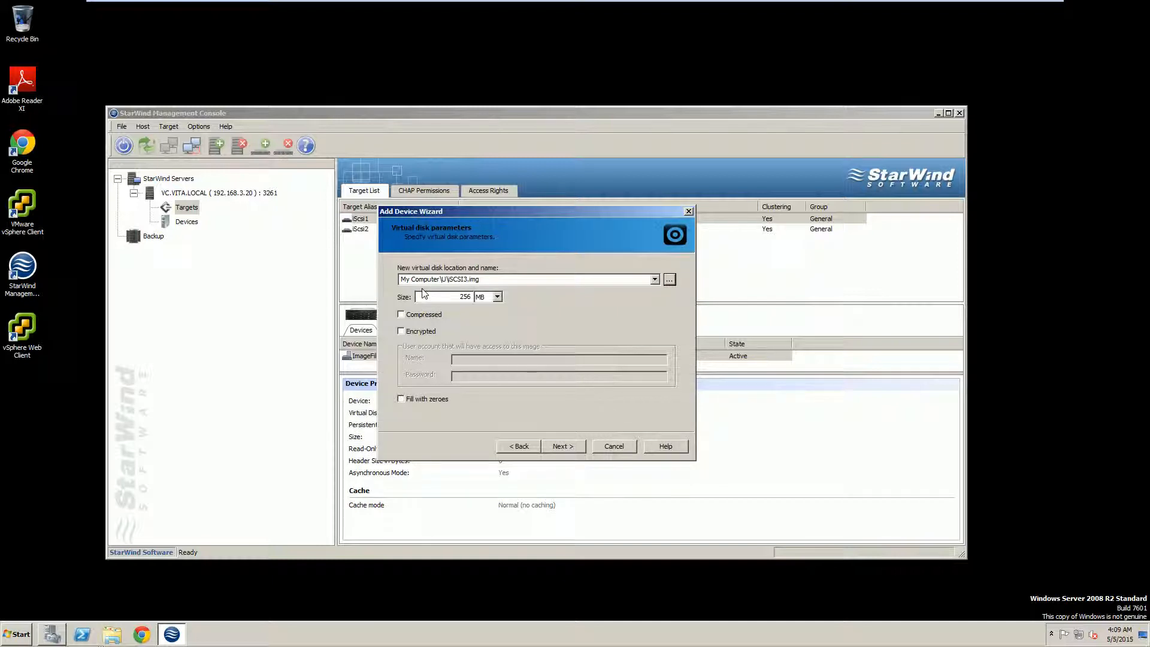
# Set the virtual disk size to 33 GB and accept asynchronous mode with Normal (no caching) cache mode.
pyautogui.moveTo(454, 303); pyautogui.dragTo(505, 297)
pyautogui.write('33')
pyautogui.click(495, 298)
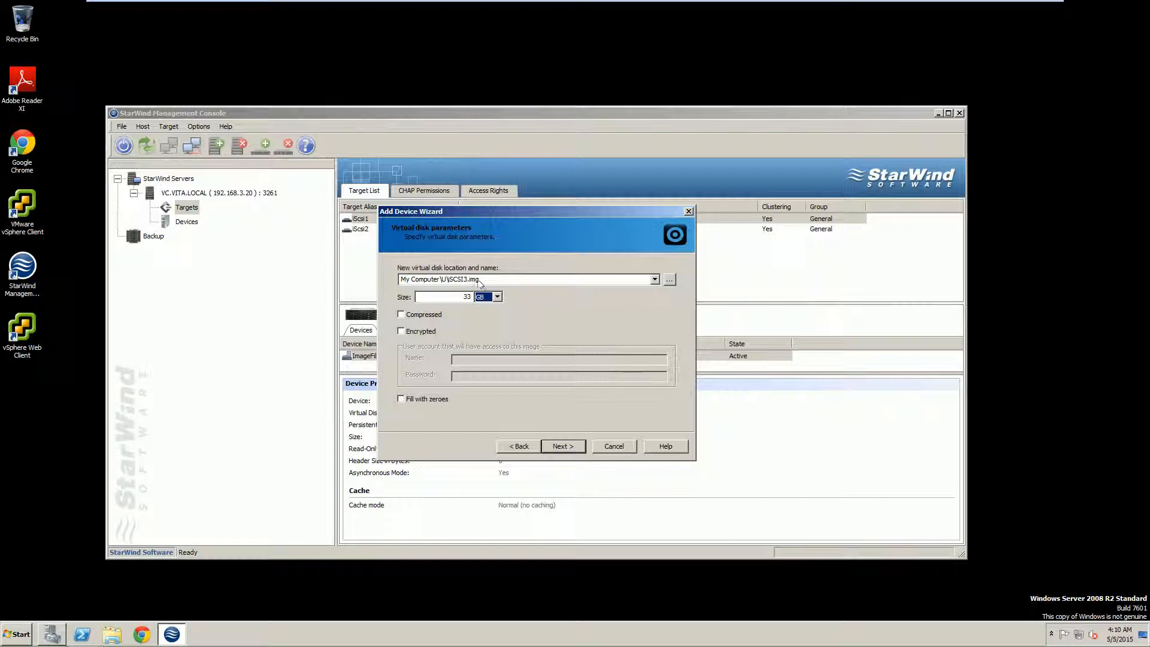
pyautogui.click(573, 447)
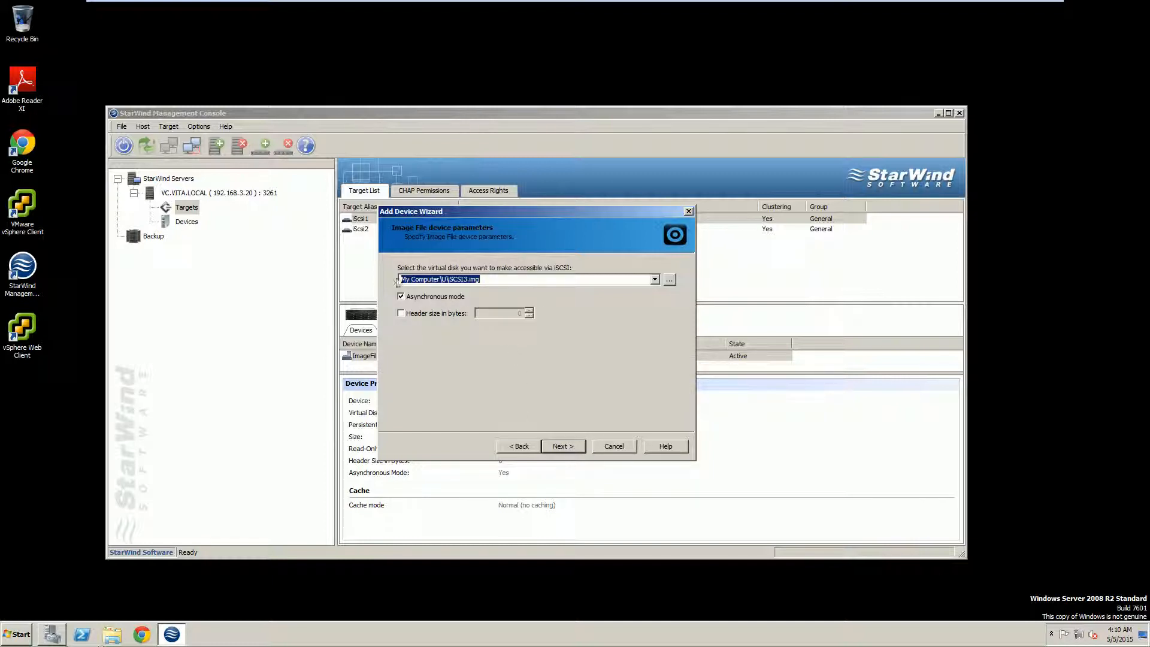
pyautogui.click(568, 445)
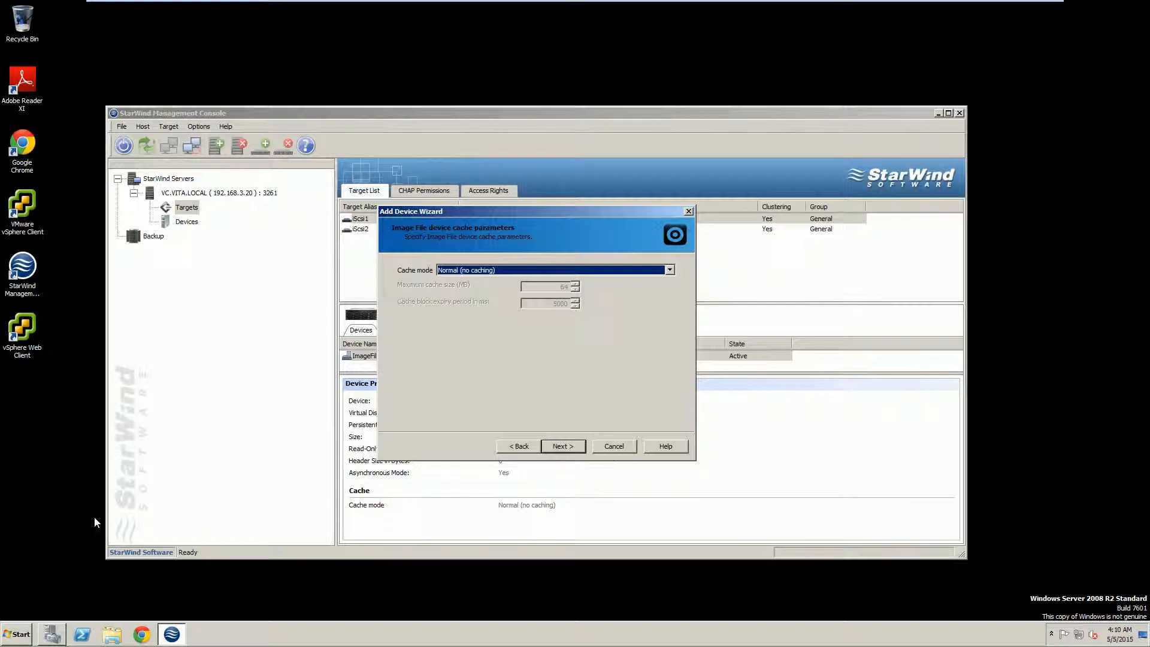
pyautogui.click(566, 447)
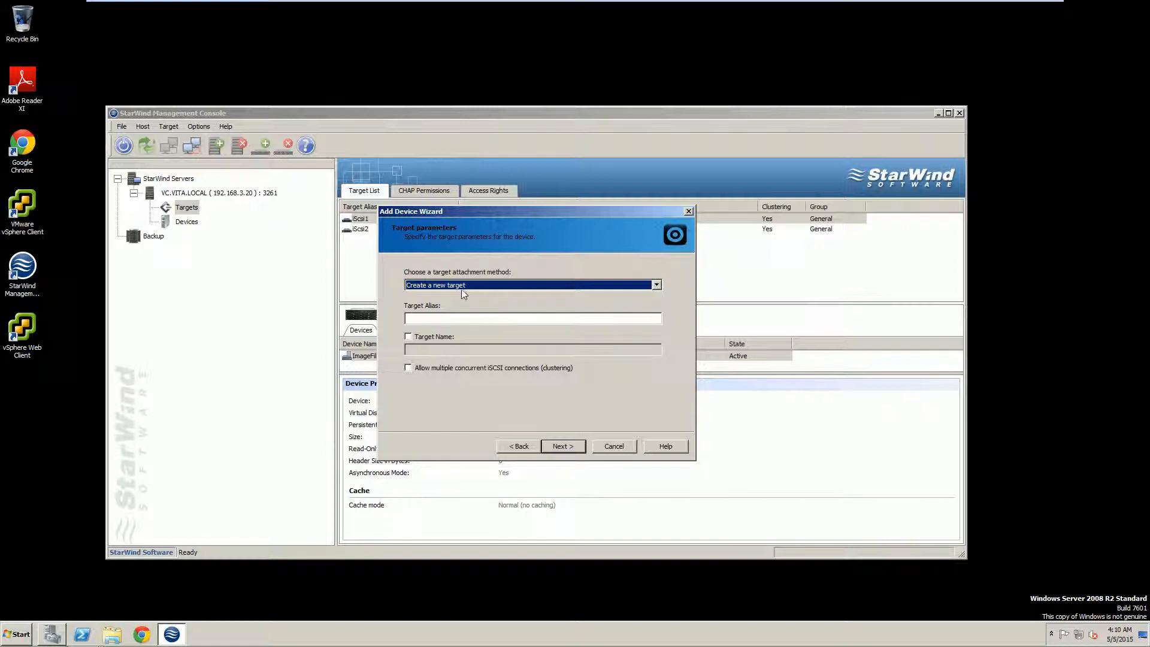
# Create a new target with alias iSCSI3 that allows multiple concurrent iSCSI connections, and finish adding the device.
pyautogui.click(419, 370)
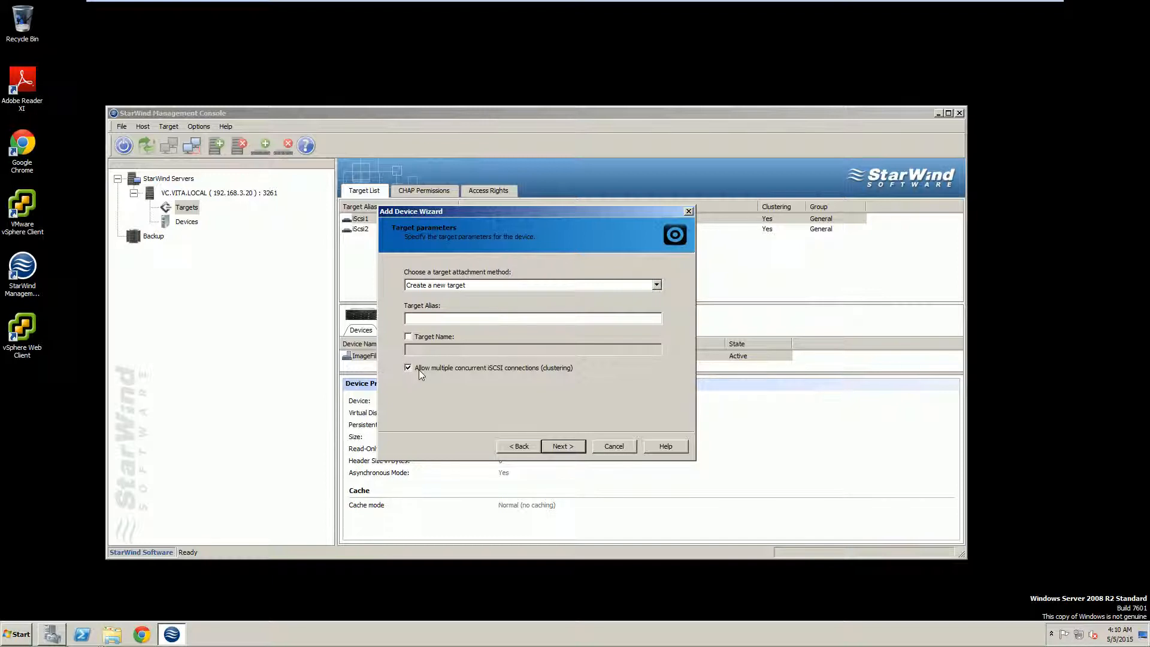
pyautogui.click(431, 317)
pyautogui.write('iSC')
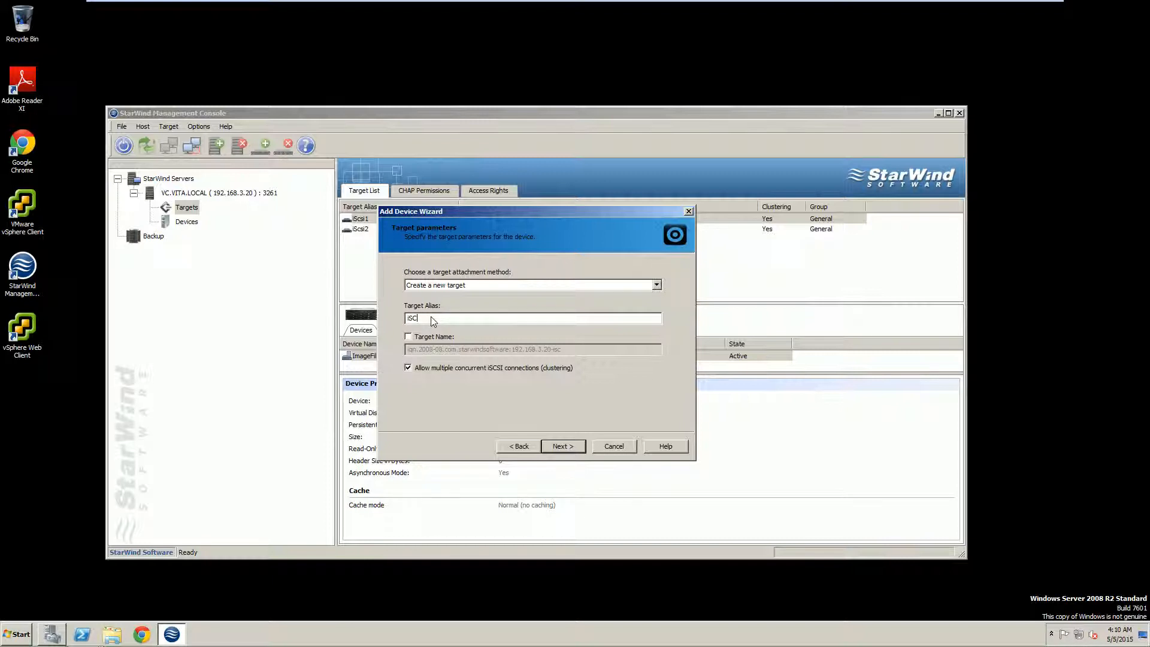
pyautogui.write('SI3')
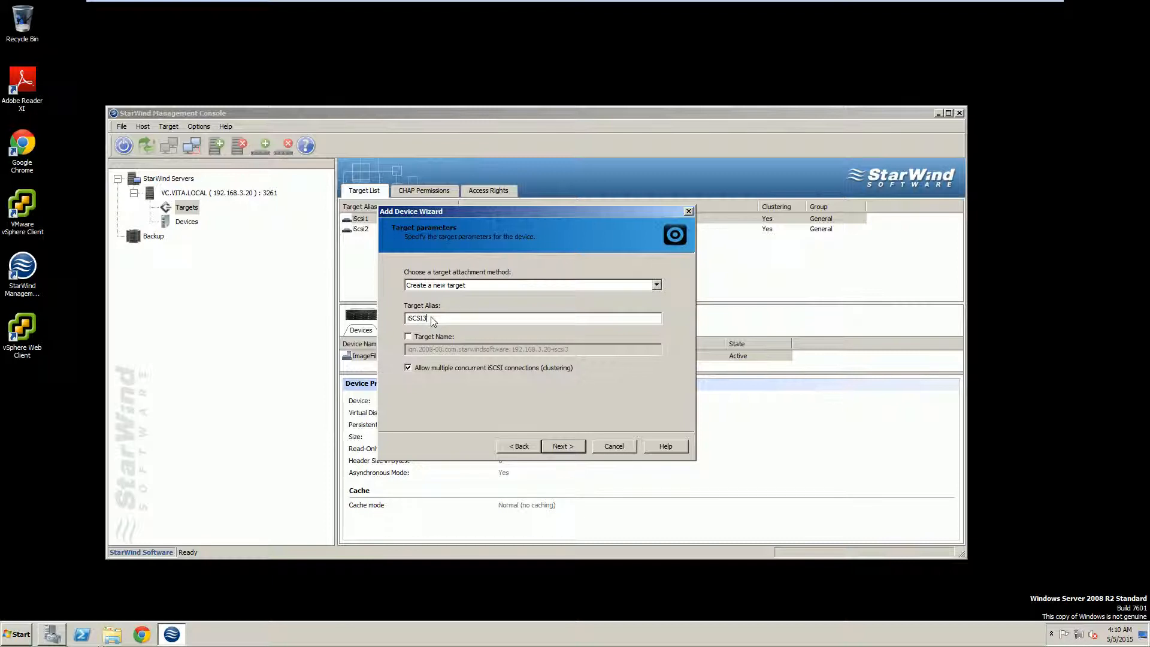
pyautogui.click(562, 446)
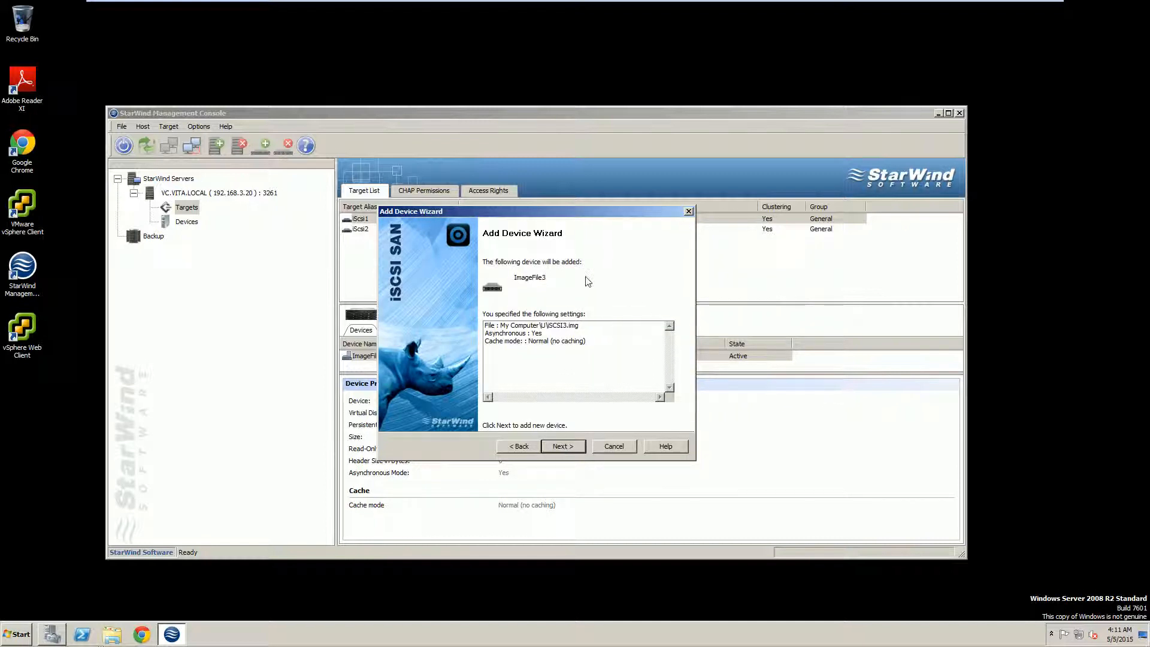
pyautogui.click(558, 447)
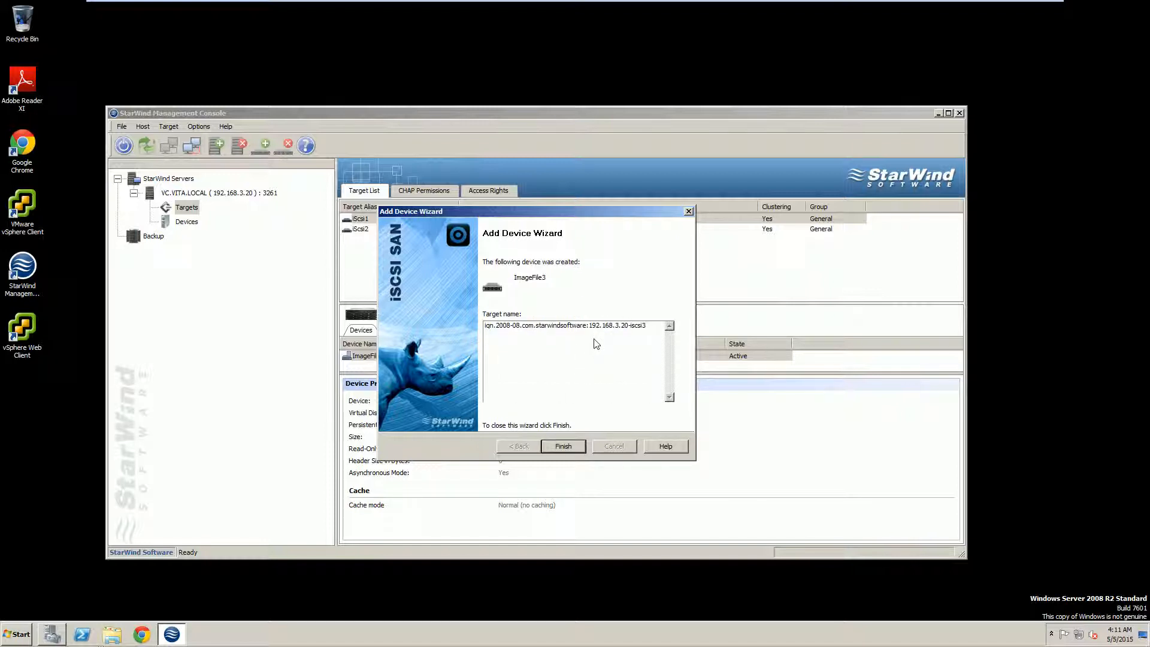
pyautogui.click(567, 447)
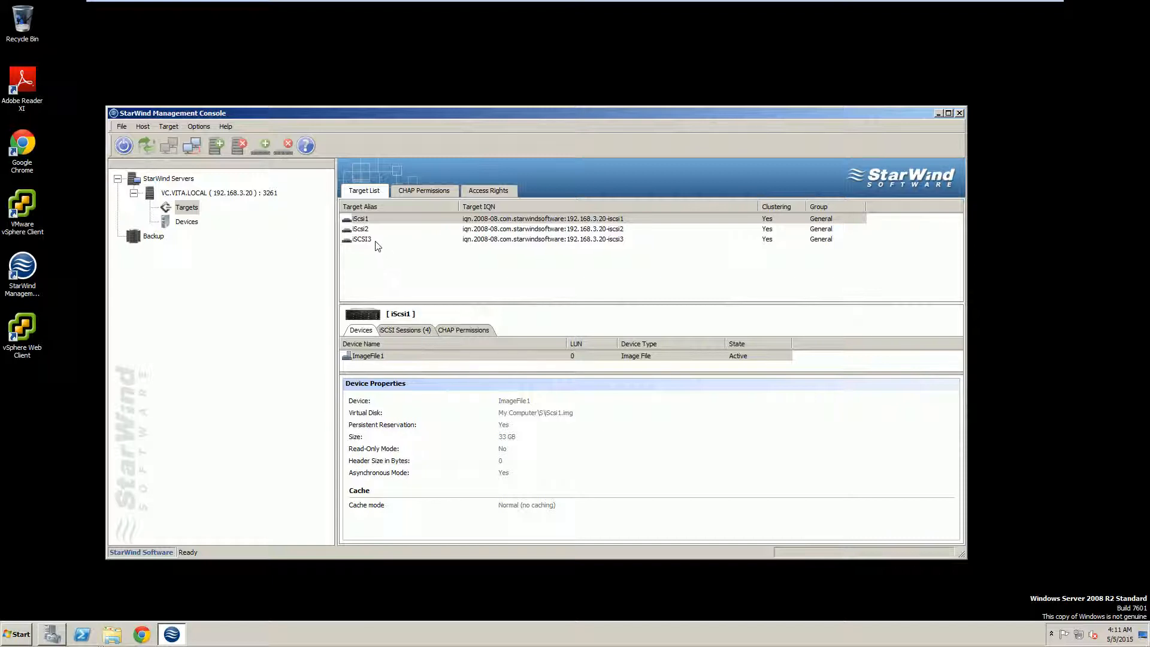
# Review the device properties of the iScsi1, iScsi2 and iSCSI3 targets in the target list.
pyautogui.click(368, 241)
pyautogui.click(363, 229)
pyautogui.click(361, 219)
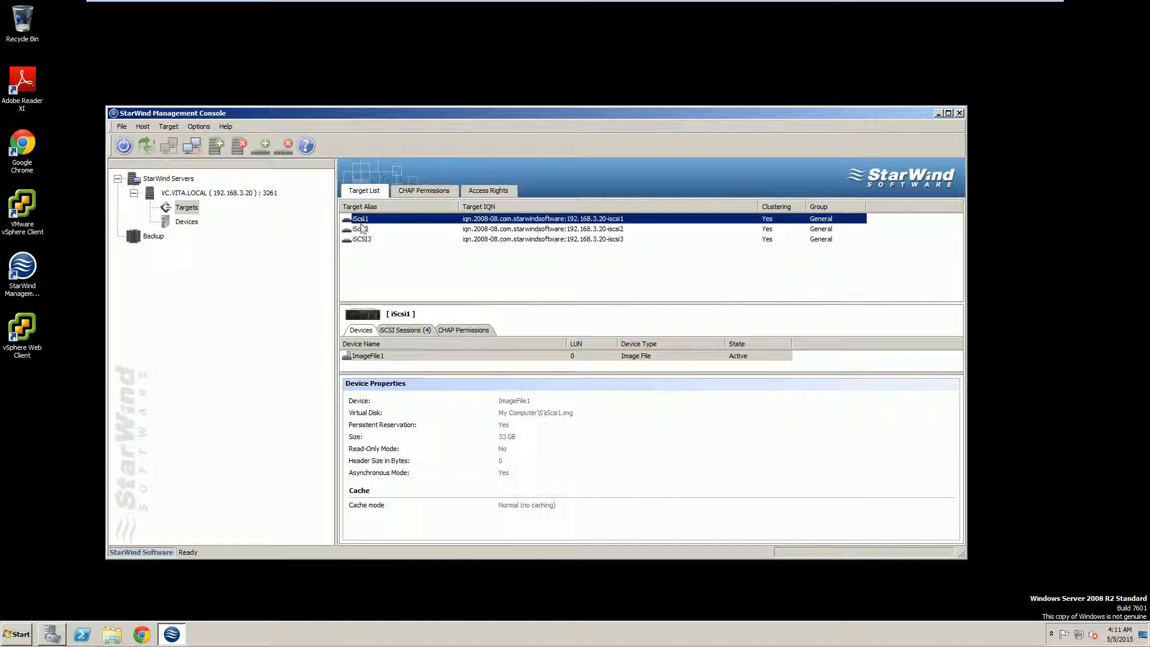
pyautogui.click(362, 230)
pyautogui.click(363, 239)
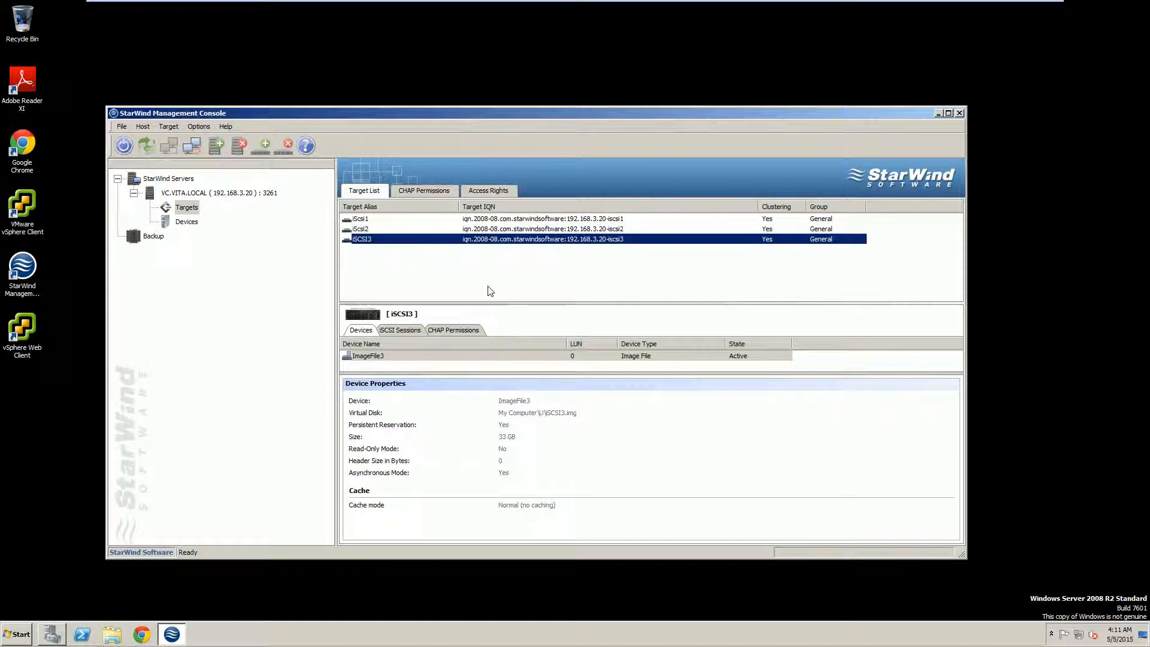
pyautogui.click(791, 373)
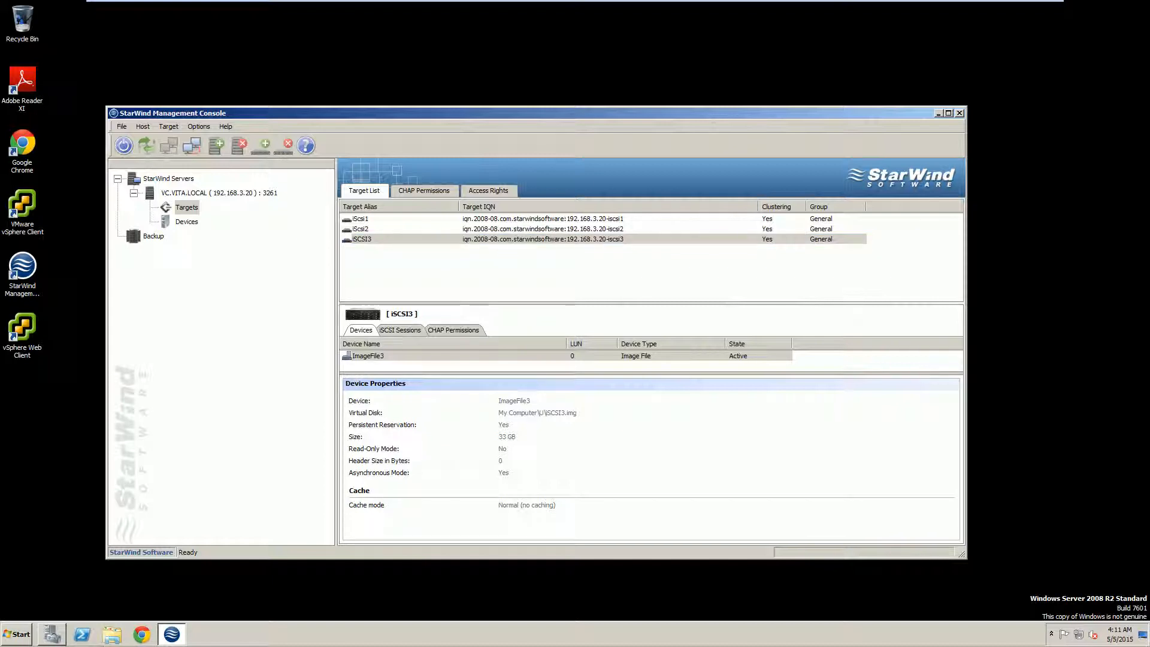
pyautogui.click(741, 275)
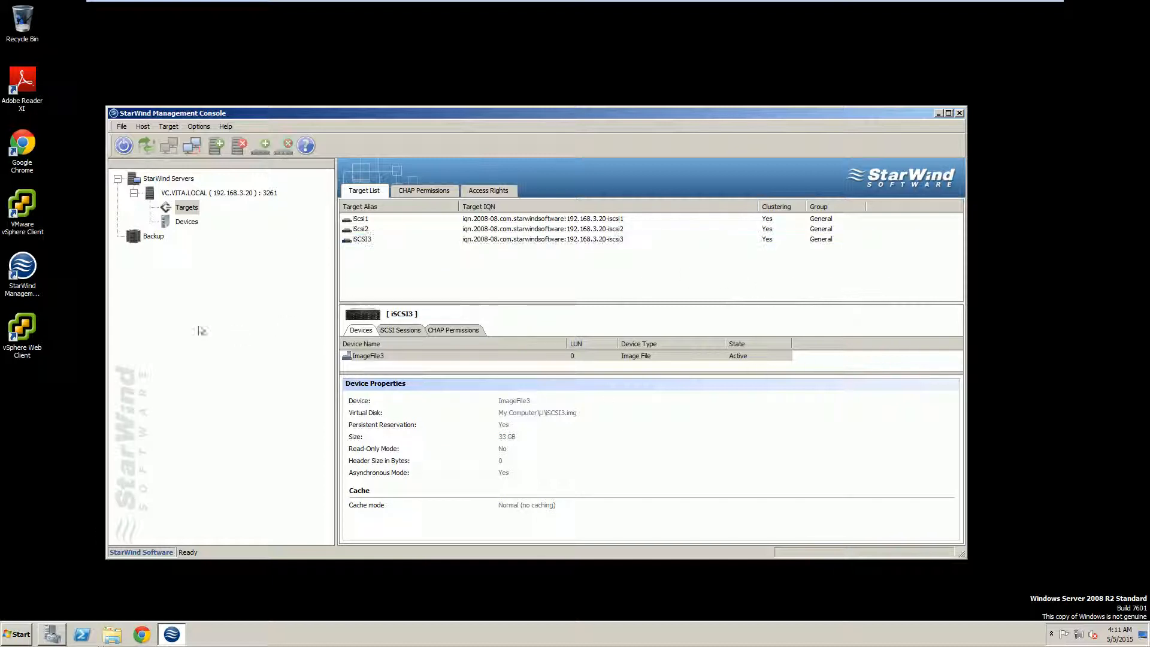
# Open the VMware vSphere Client and log in to 192.168.246.20 with the Windows session credentials.
pyautogui.click(21, 210)
pyautogui.doubleClick(21, 210)
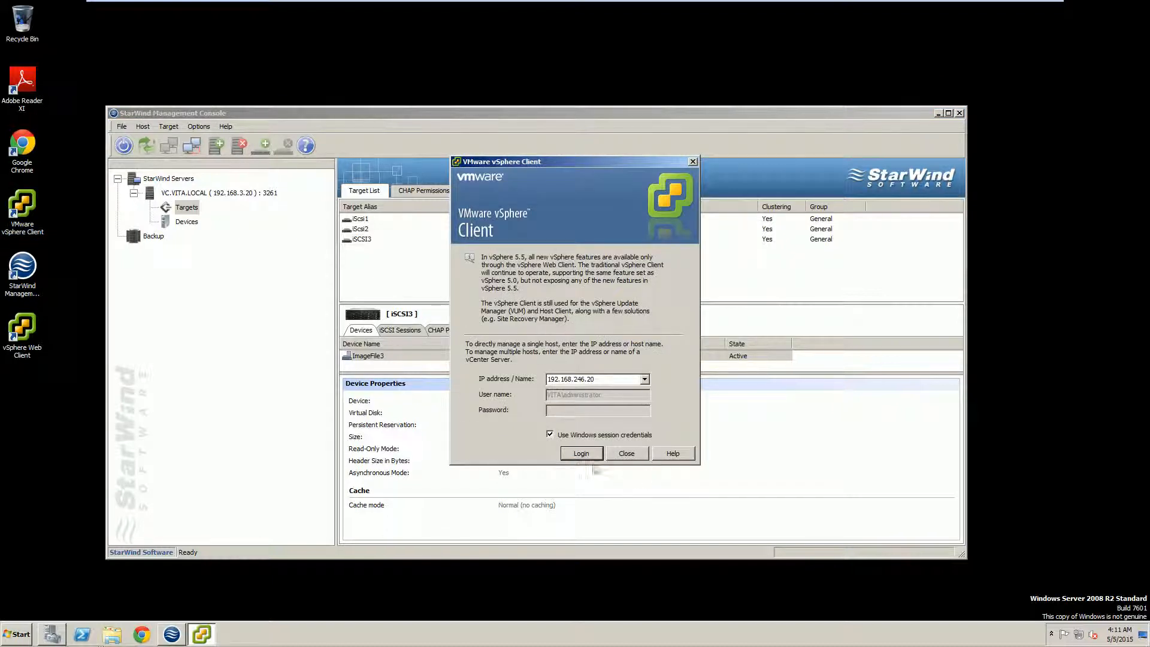
pyautogui.click(576, 454)
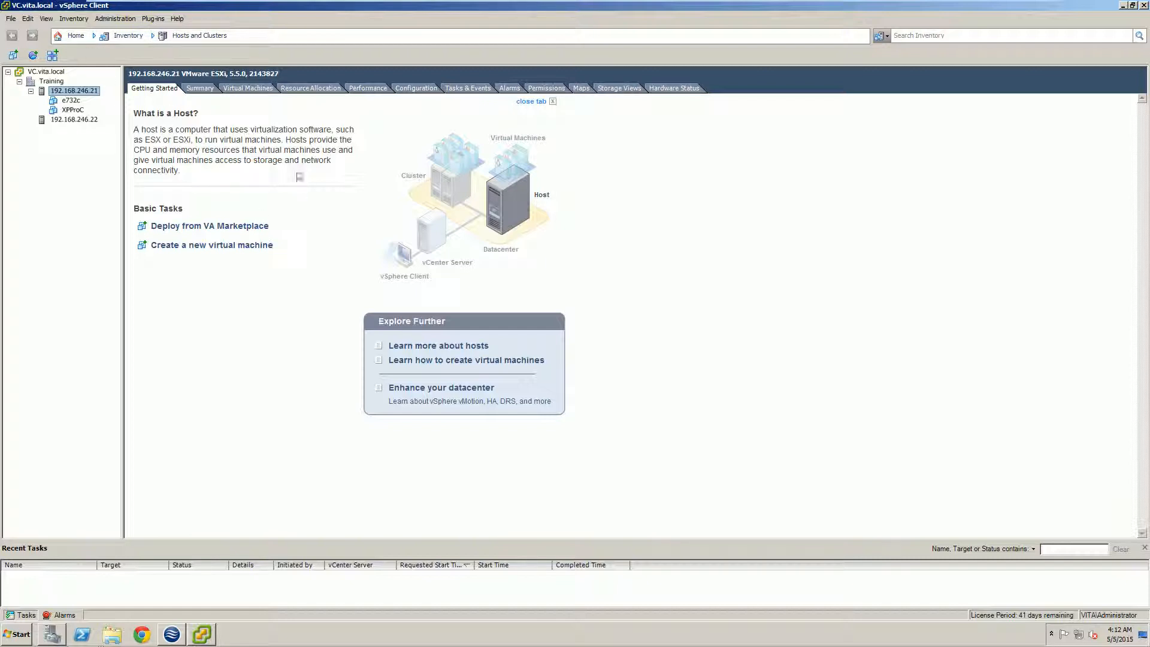
# Examine the iScsi1 and iScsi2 datastores in the storage configuration of host 192.168.246.21.
pyautogui.click(406, 90)
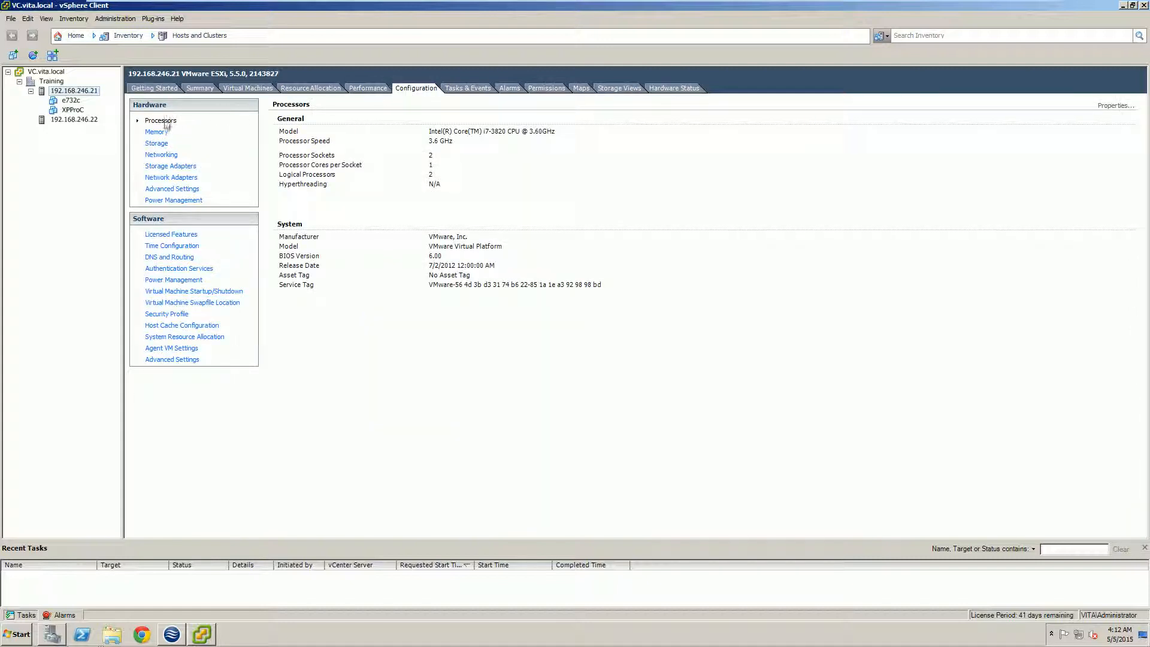
pyautogui.click(155, 144)
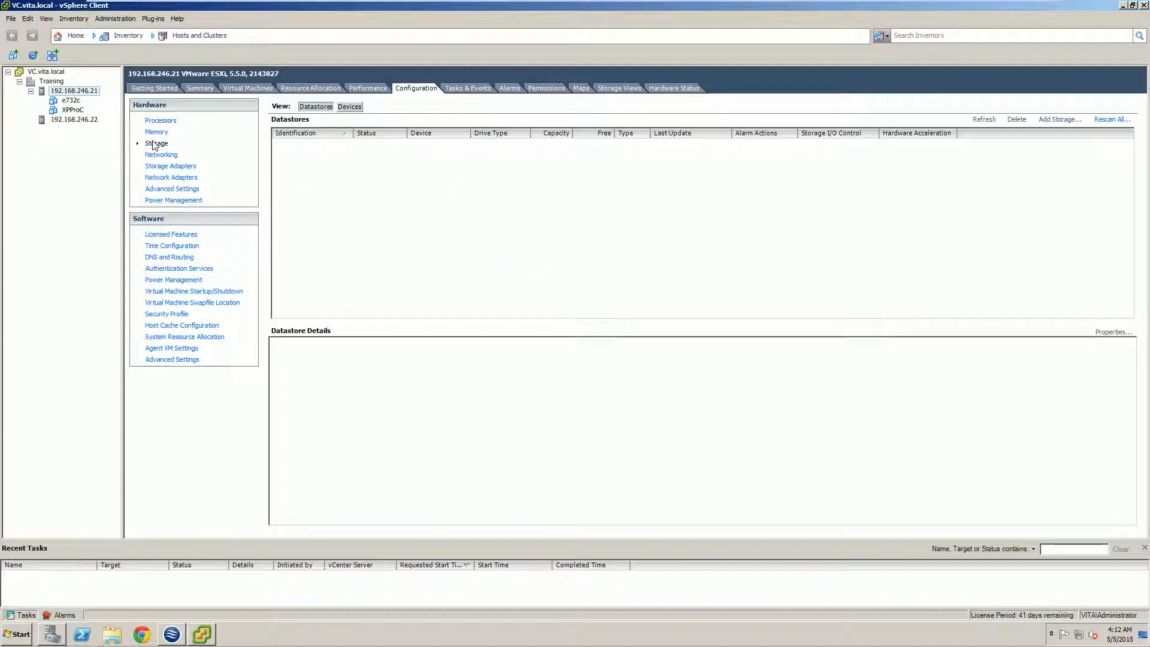
pyautogui.click(301, 168)
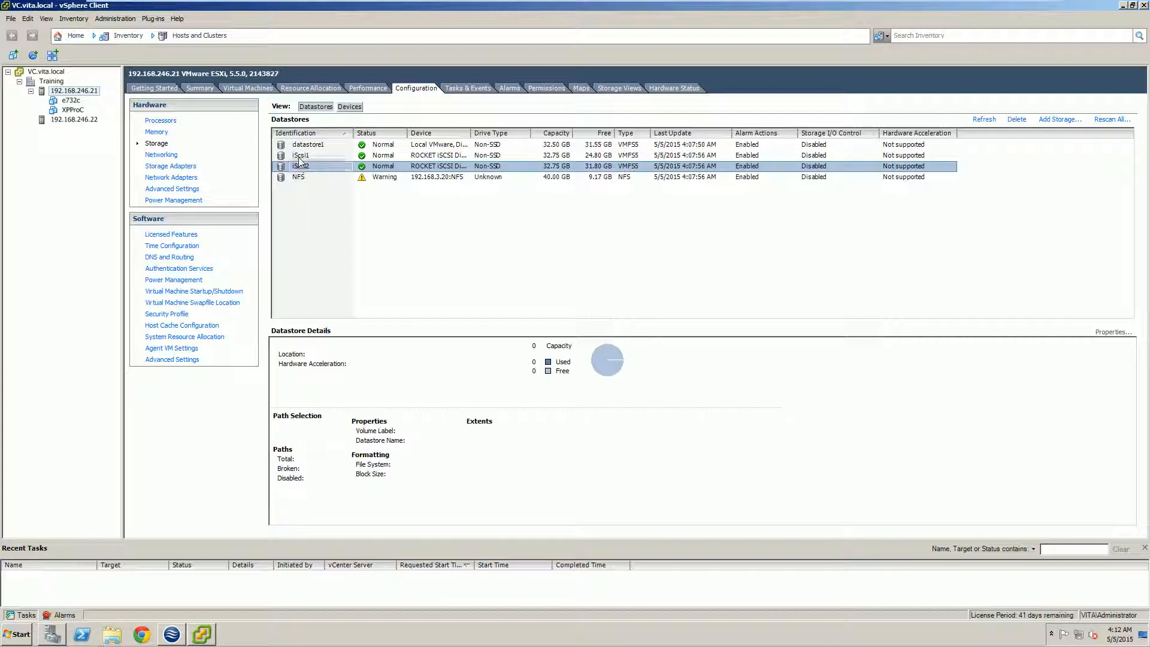
pyautogui.click(300, 157)
pyautogui.click(300, 168)
pyautogui.click(298, 160)
pyautogui.click(300, 168)
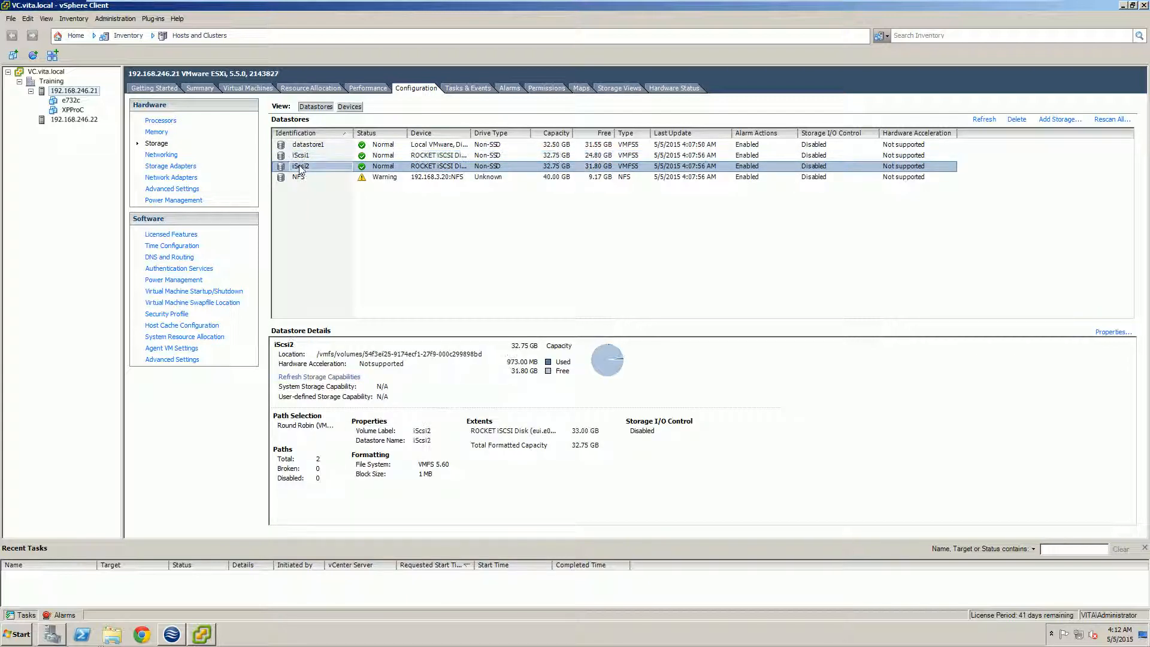
pyautogui.click(304, 206)
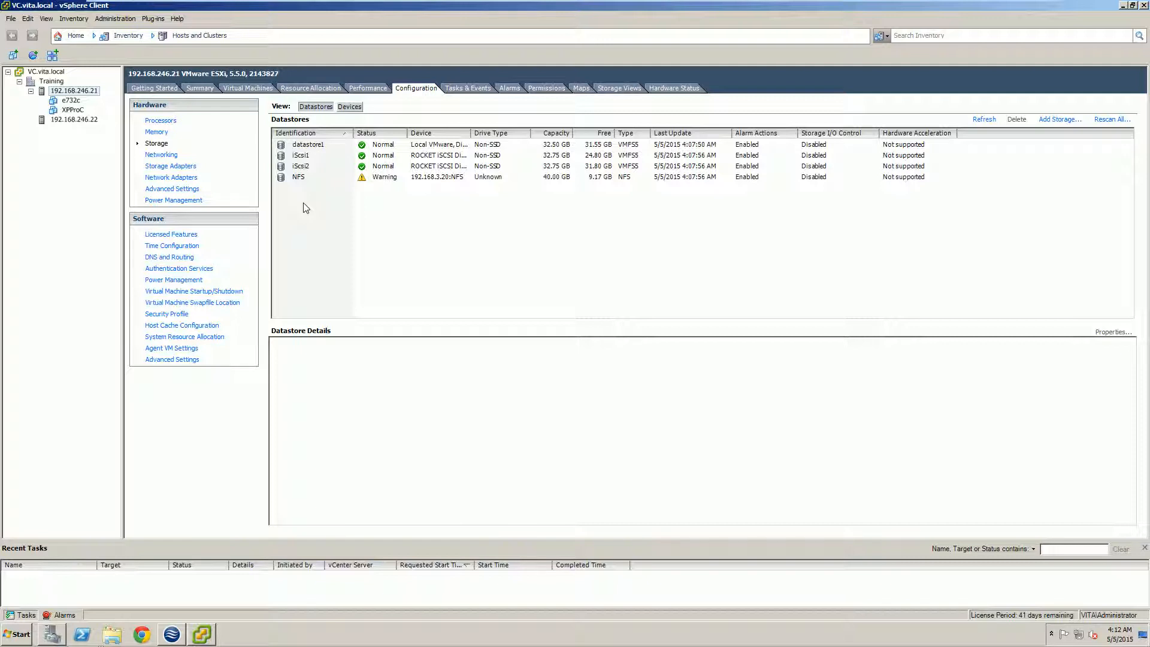
# Rescan all storage adapters of host 192.168.246.21 for new storage devices and VMFS volumes, and check the disks on the iSCSI adapter vmhba33.
pyautogui.click(170, 167)
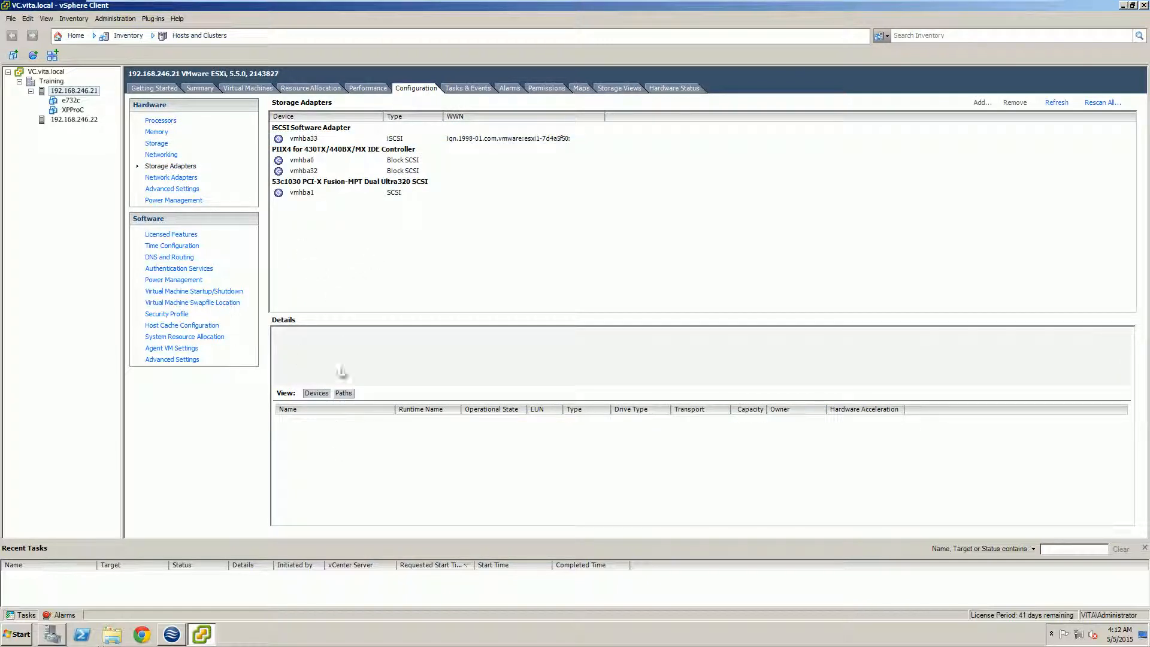
pyautogui.click(309, 141)
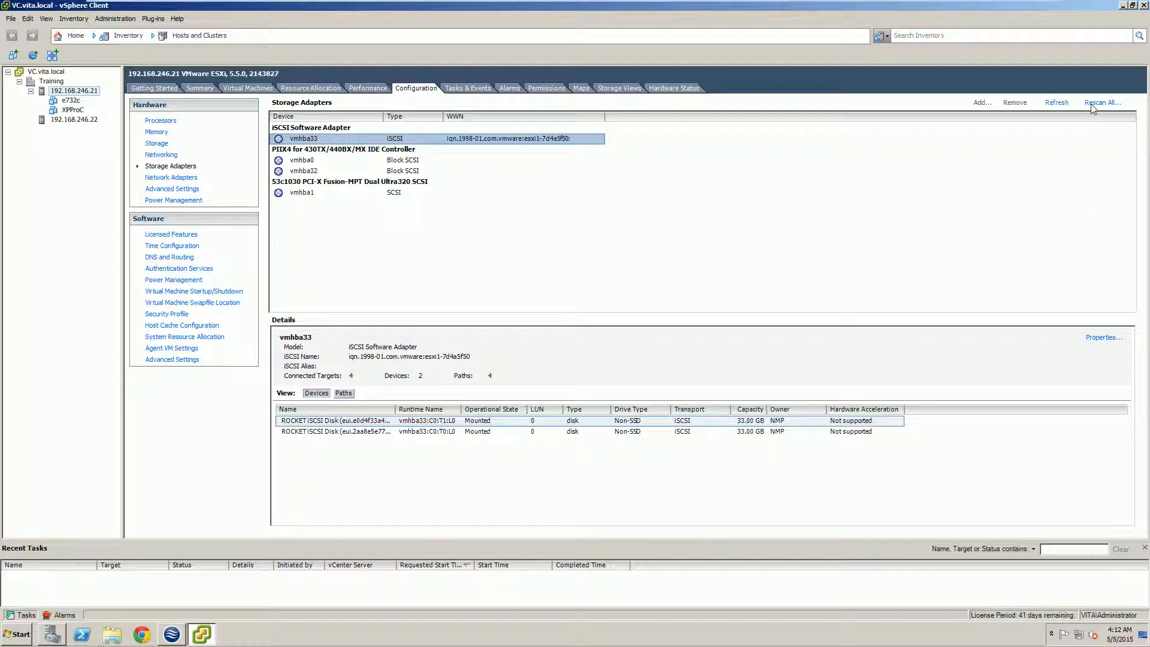
pyautogui.click(1092, 104)
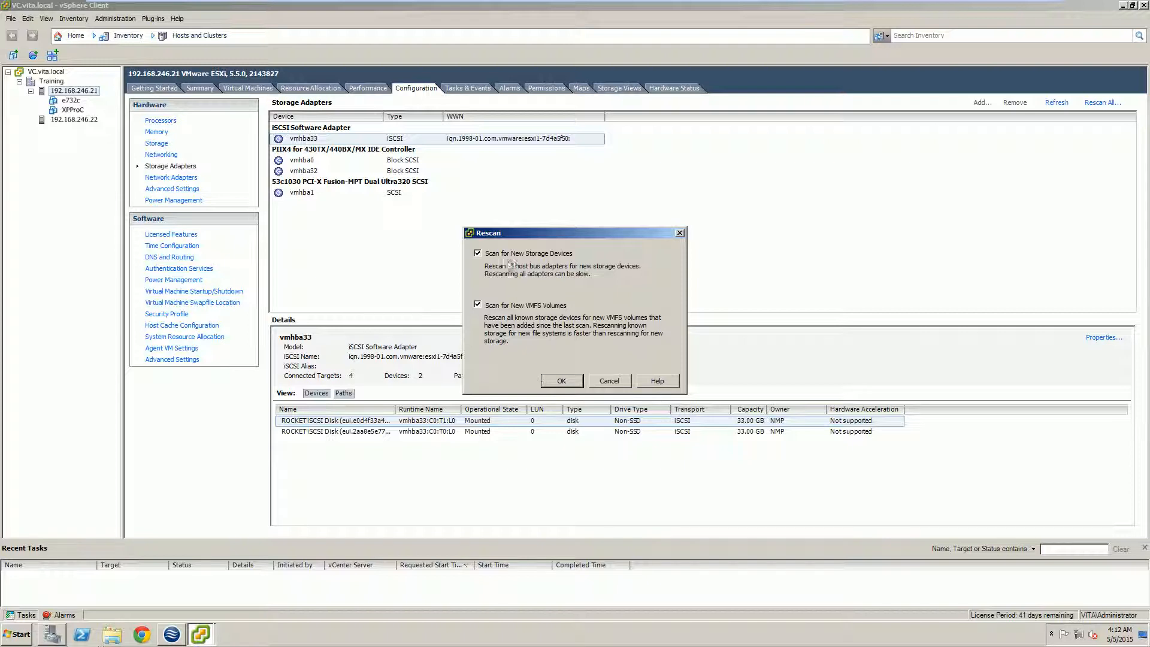
pyautogui.click(567, 381)
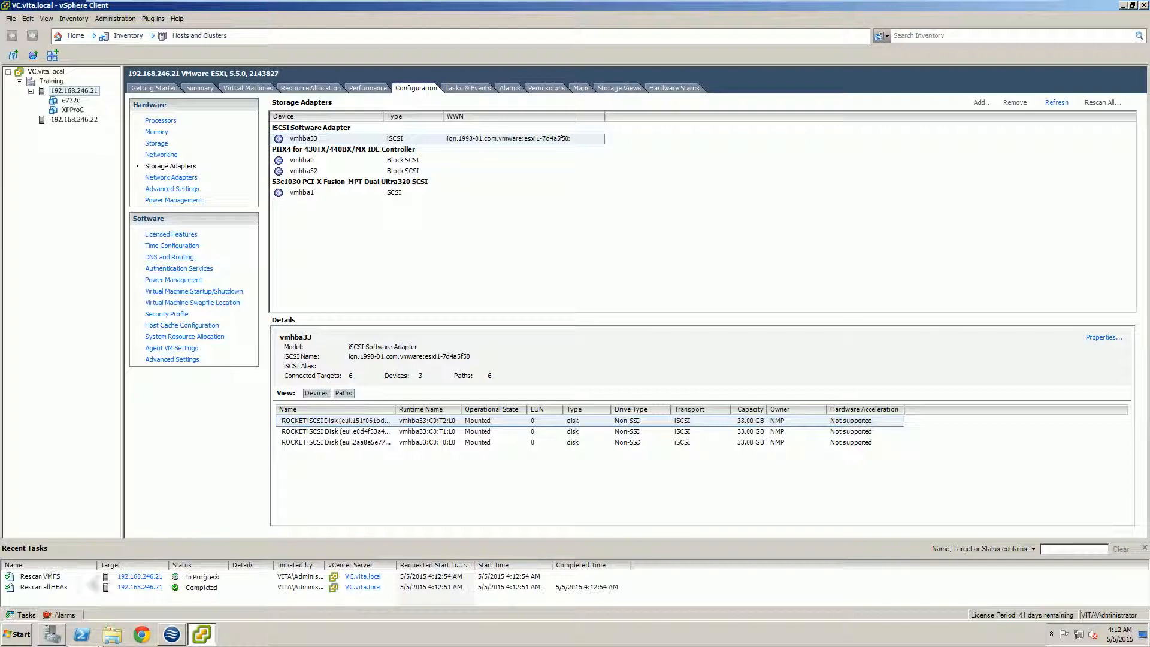
pyautogui.click(392, 421)
pyautogui.click(368, 443)
pyautogui.click(359, 431)
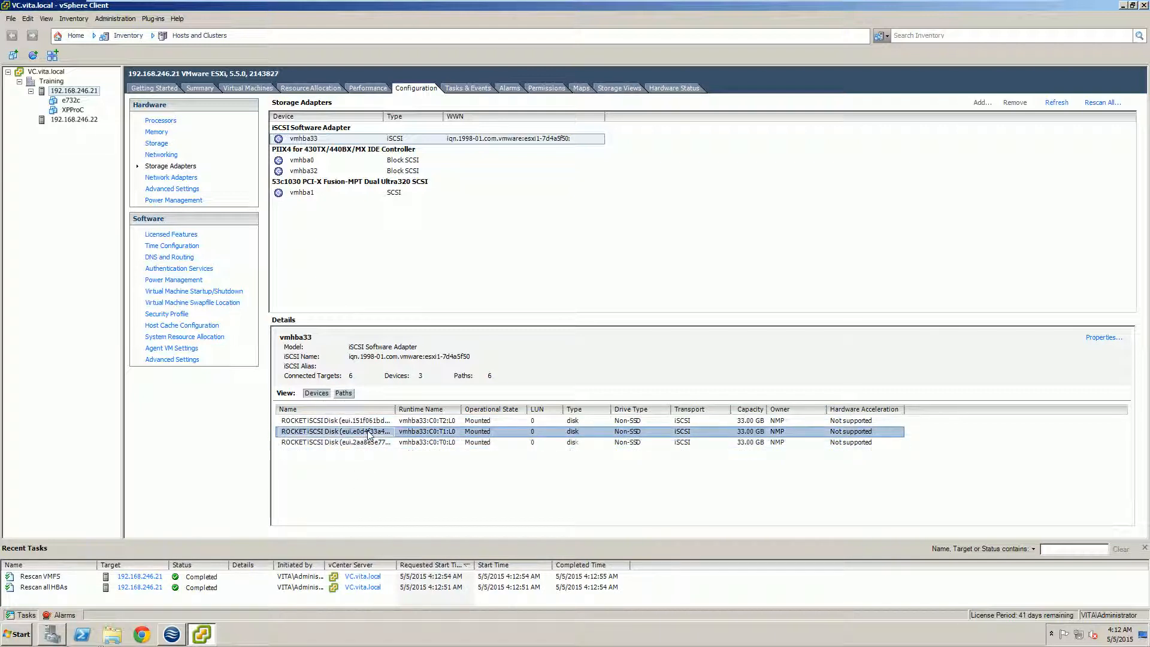
pyautogui.click(336, 420)
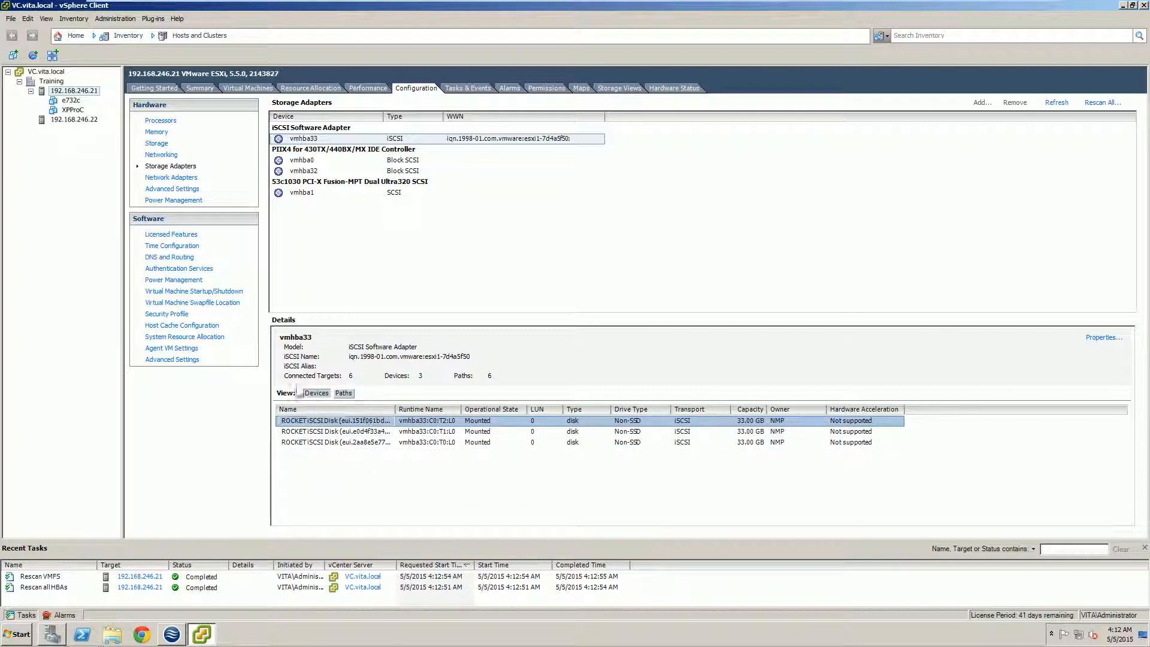
# Rescan host 192.168.246.21 from its datastore list for new storage devices and VMFS volumes.
pyautogui.click(157, 144)
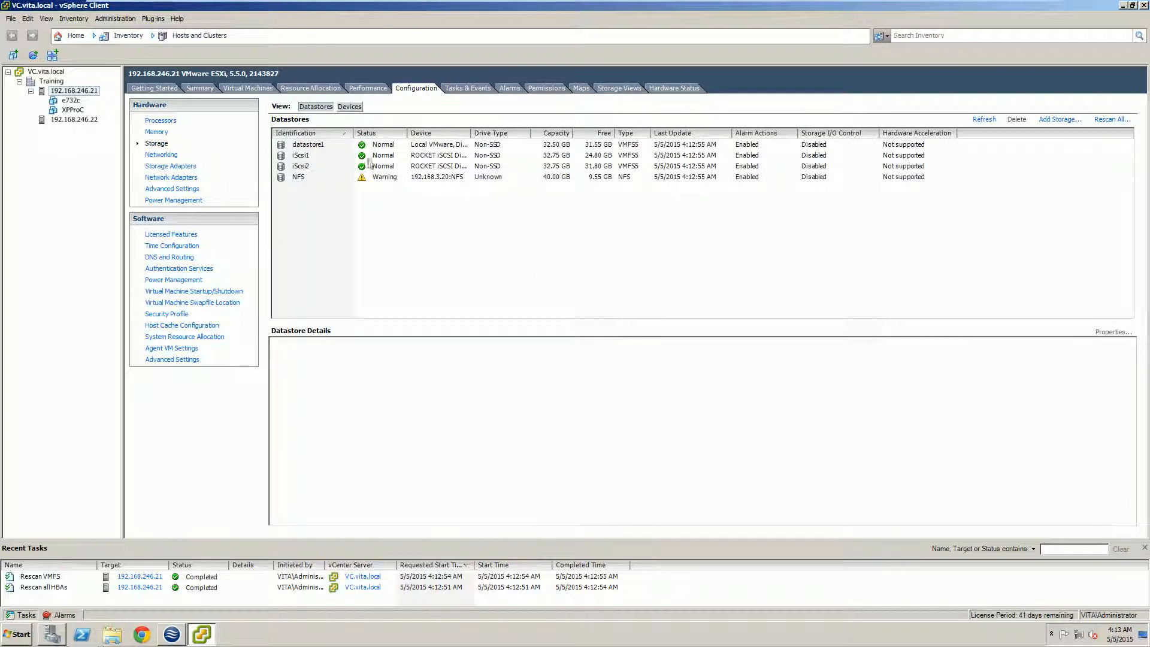
pyautogui.click(1108, 120)
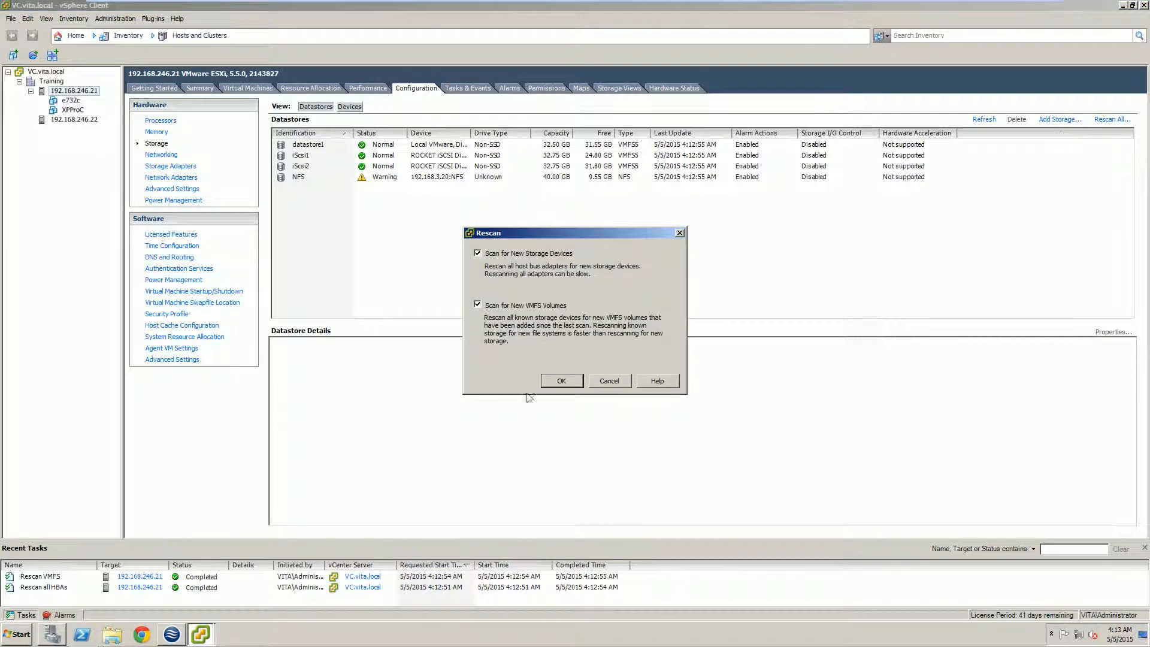
pyautogui.click(561, 381)
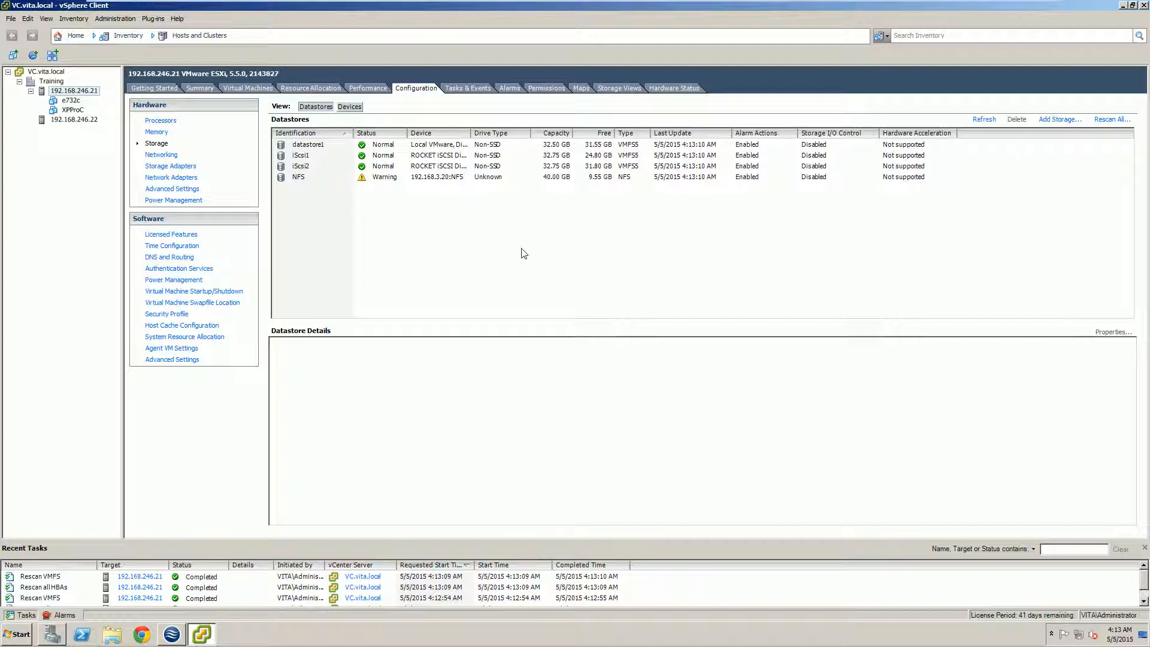
# Rescan all storage adapters of host 192.168.246.22 for new storage devices and VMFS volumes.
pyautogui.click(83, 122)
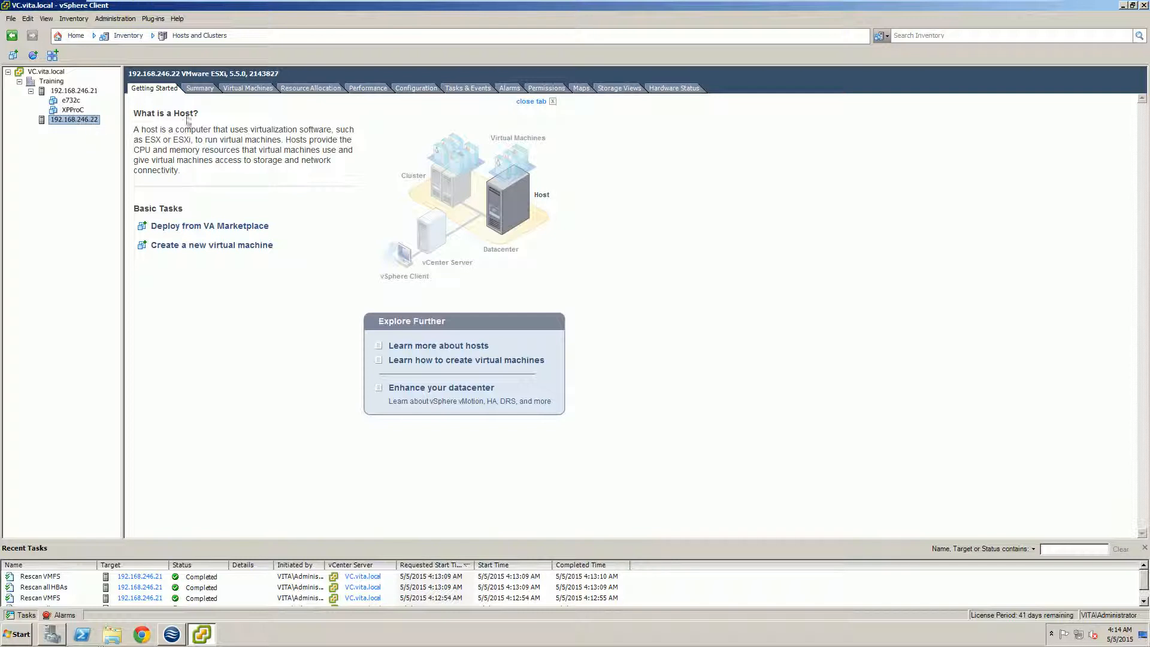
pyautogui.click(413, 89)
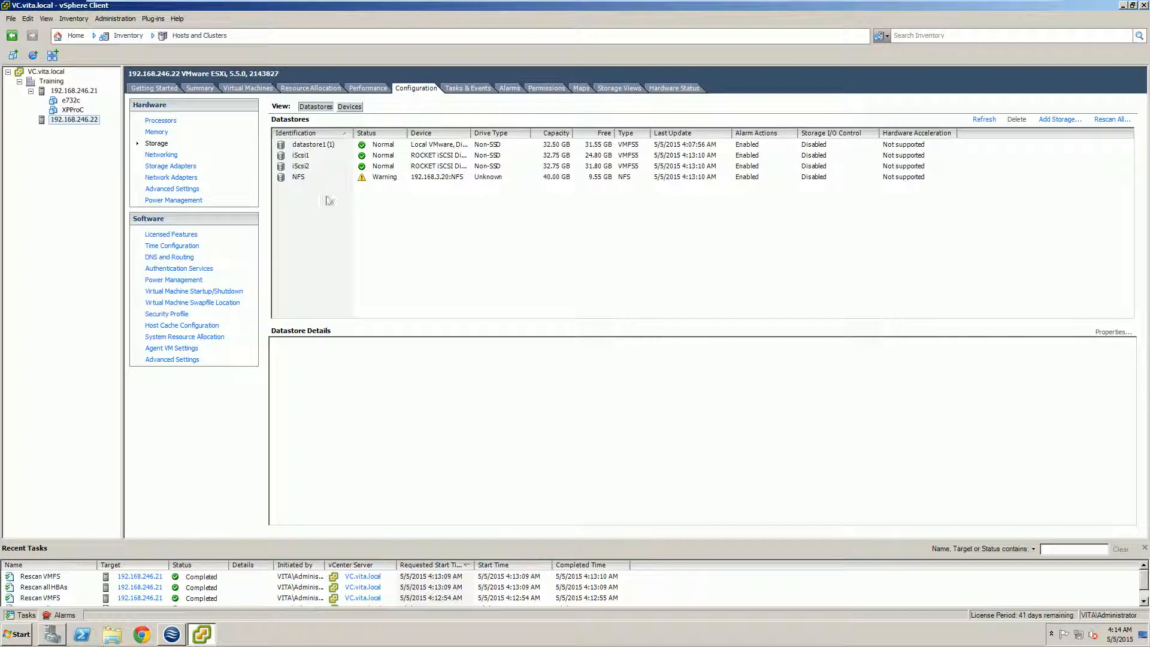
pyautogui.click(160, 167)
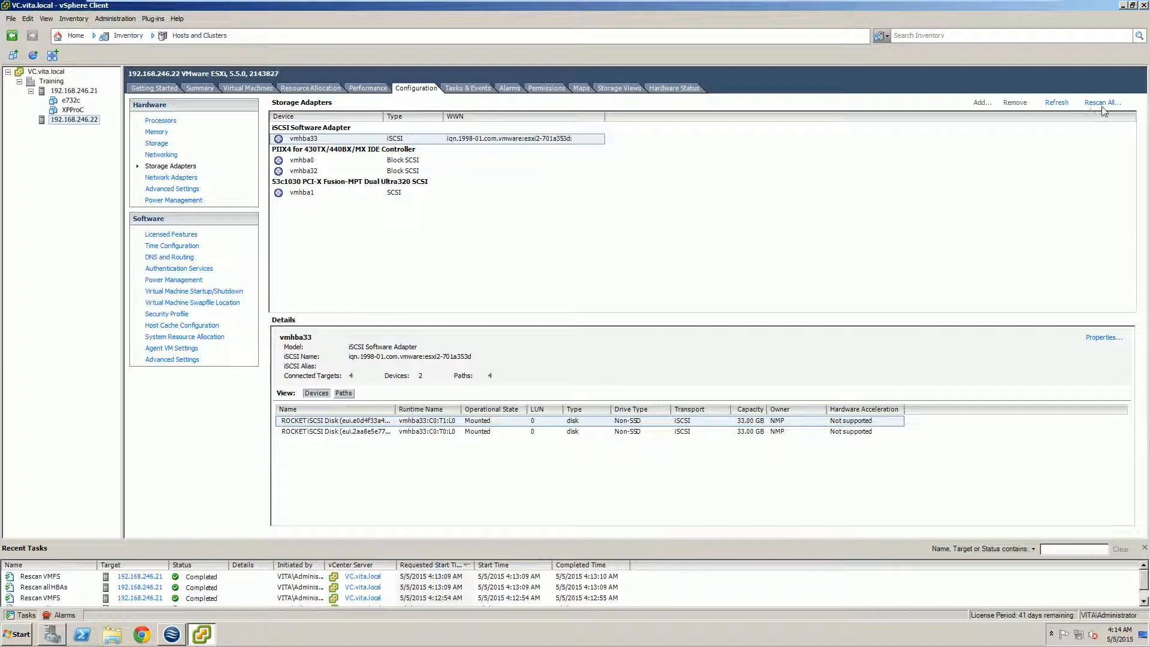
pyautogui.click(1103, 107)
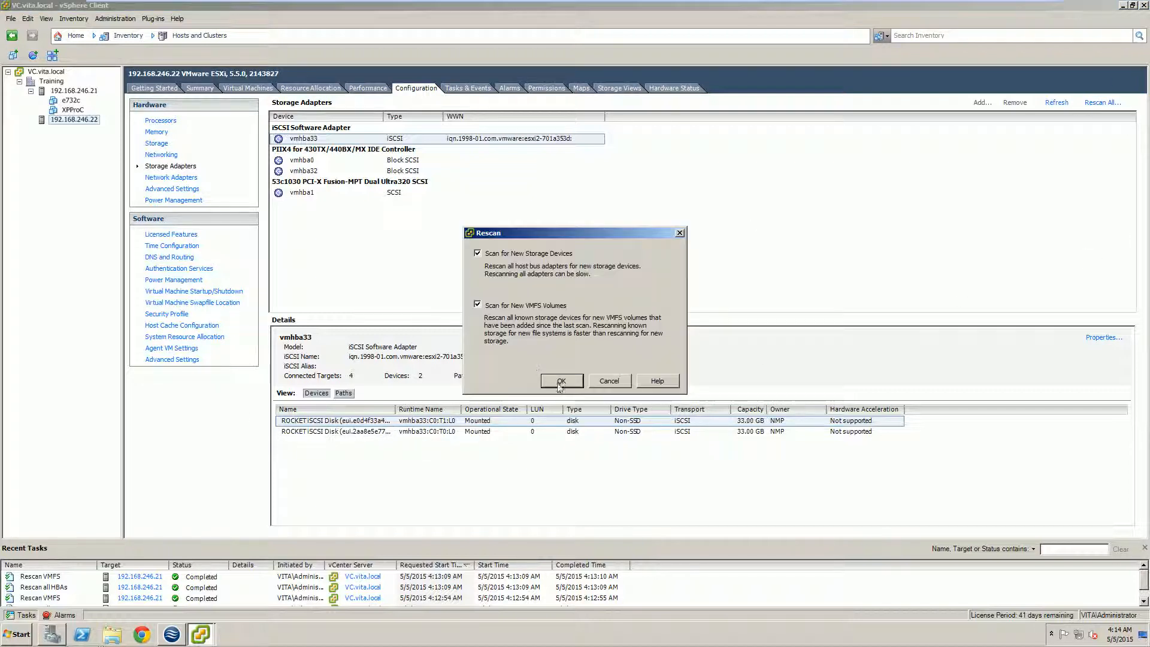
pyautogui.click(559, 387)
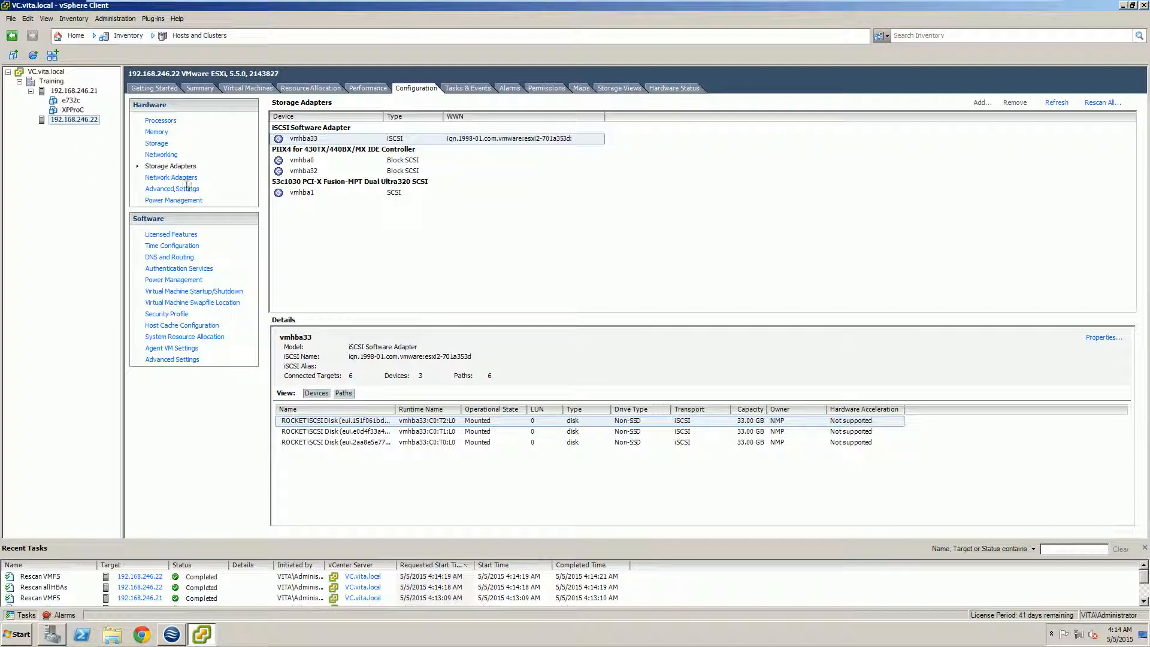
# Open the properties of the iScsi2 datastore on host 192.168.246.22 and start increasing its capacity.
pyautogui.click(156, 145)
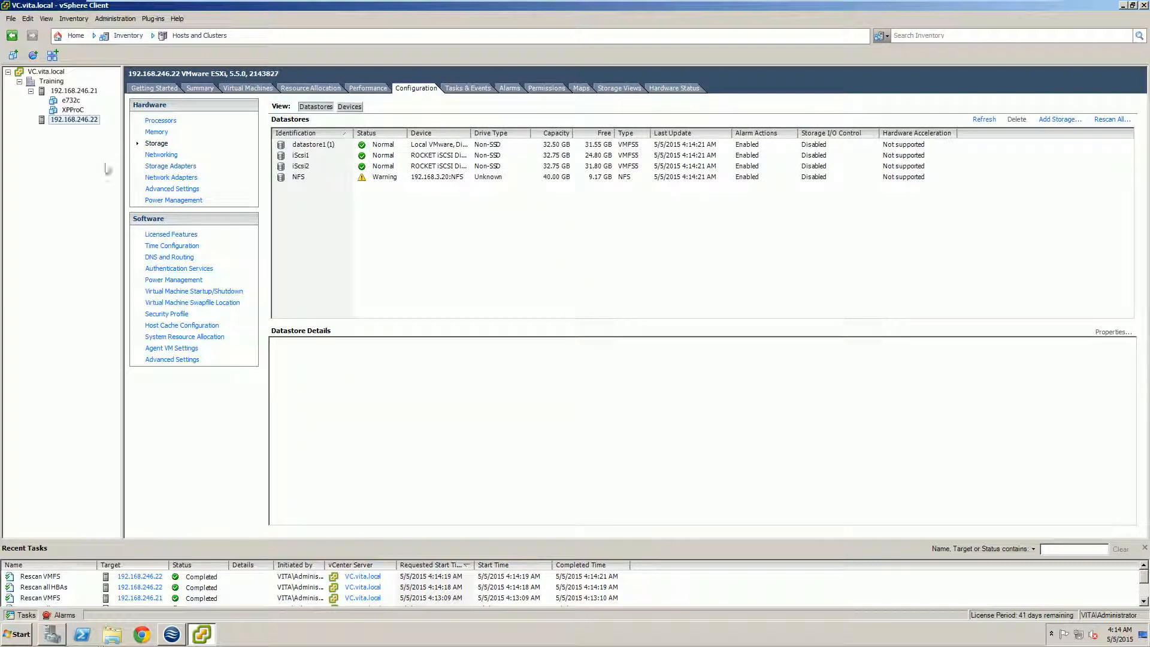
pyautogui.click(299, 167)
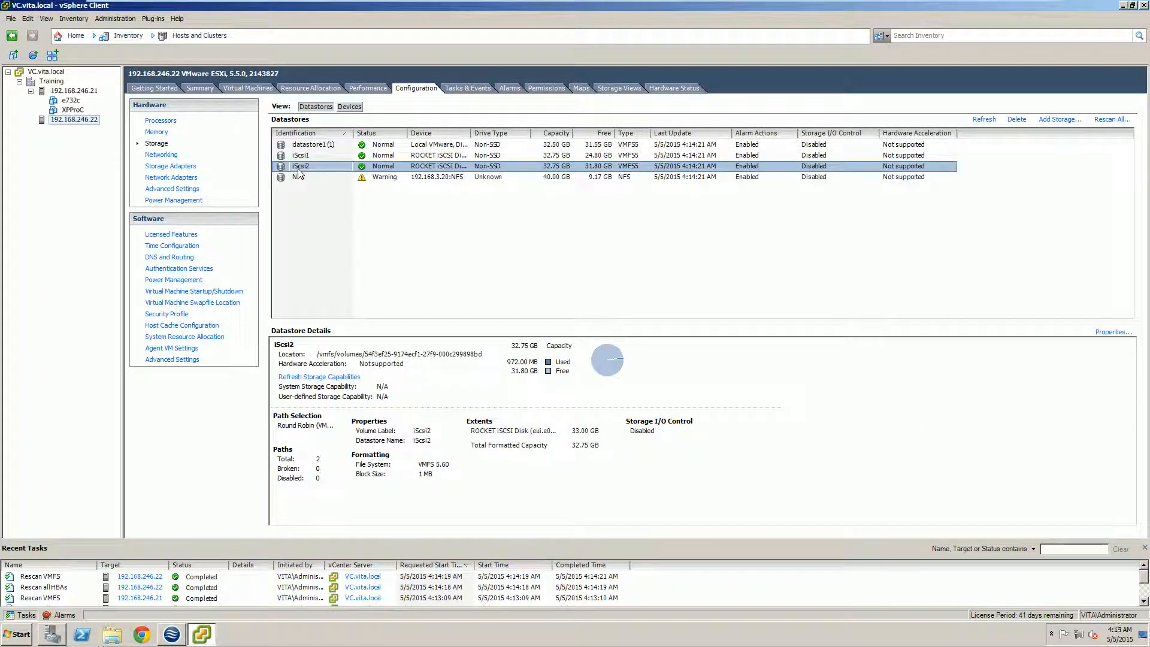
pyautogui.rightClick(300, 173)
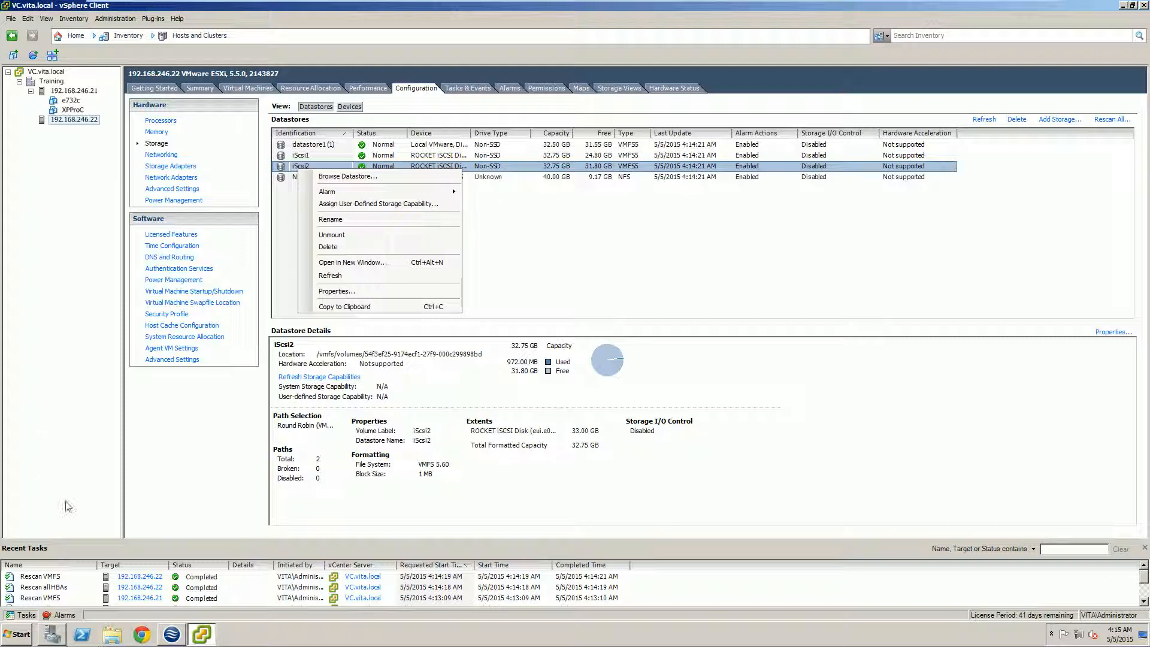
pyautogui.click(336, 292)
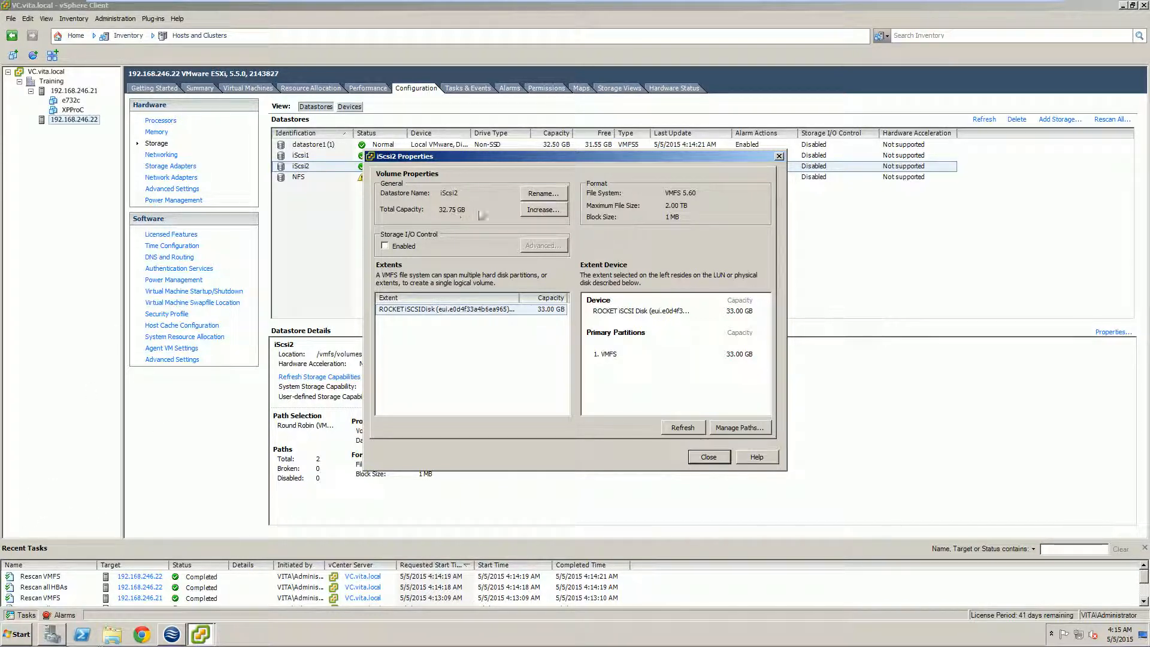
pyautogui.click(542, 210)
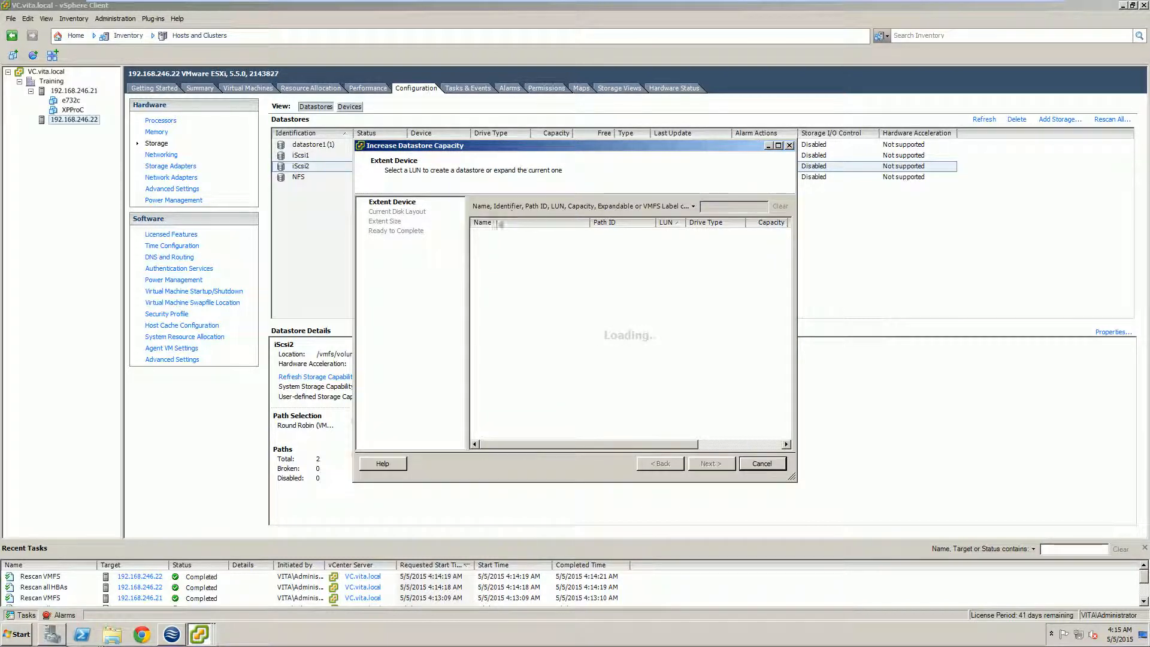
# Choose the ROCKET iSCSI Disk whose path ends in iscsi3 as the extent device, checking its full name and path ID.
pyautogui.click(555, 234)
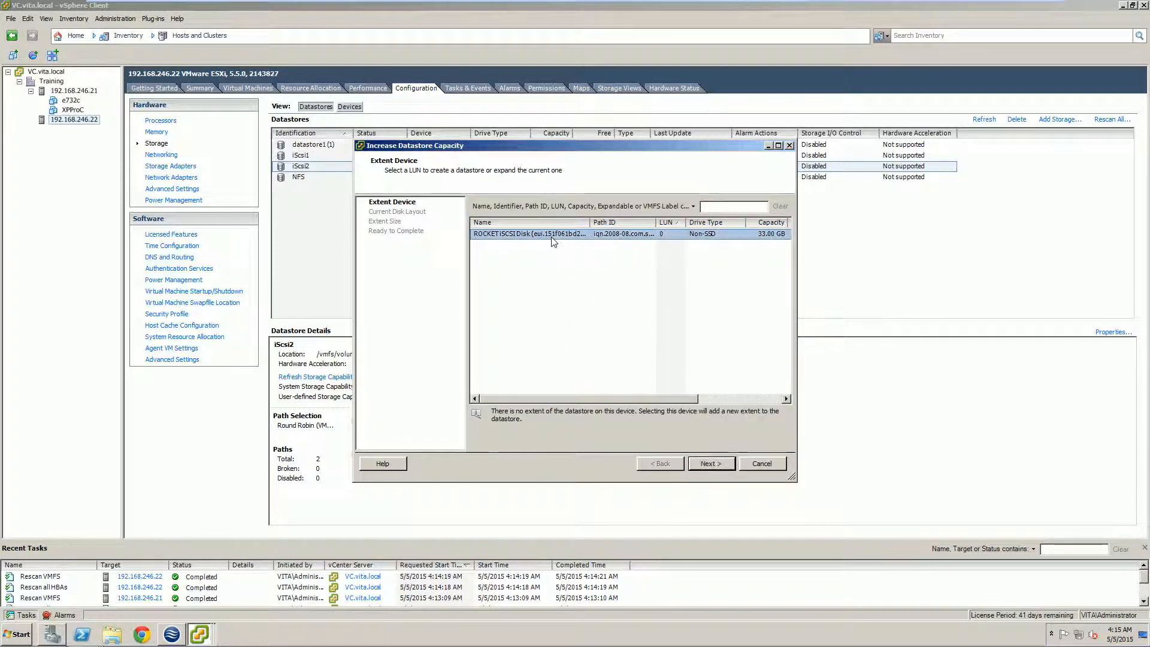
pyautogui.moveTo(644, 401); pyautogui.dragTo(592, 398)
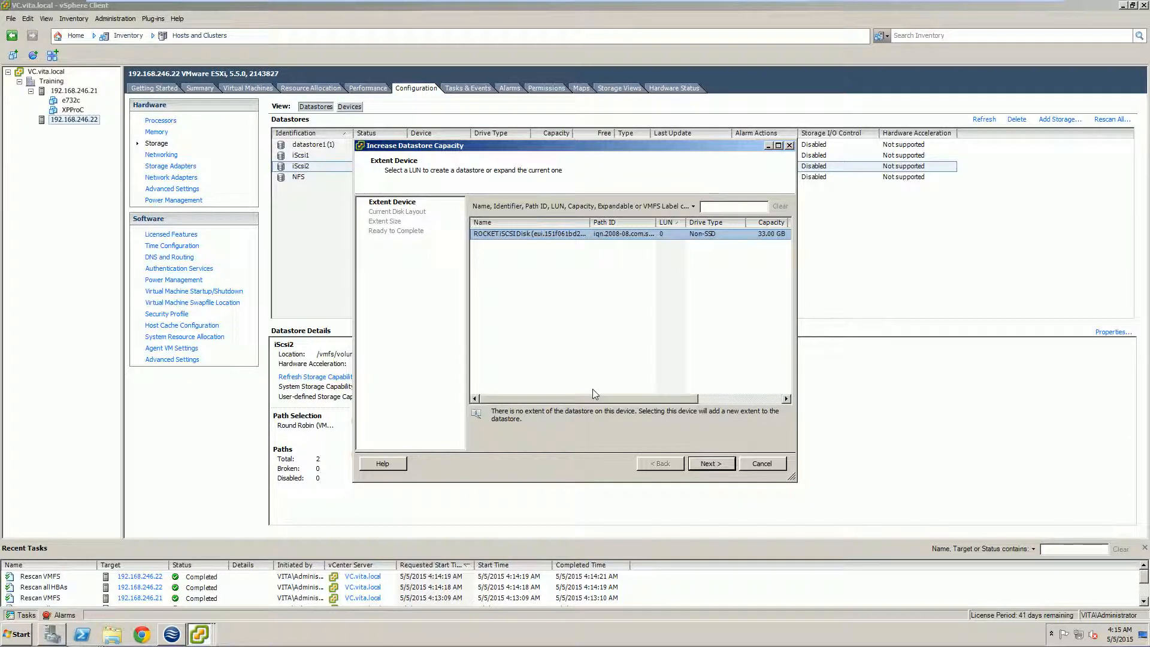
pyautogui.doubleClick(590, 223)
pyautogui.doubleClick(682, 224)
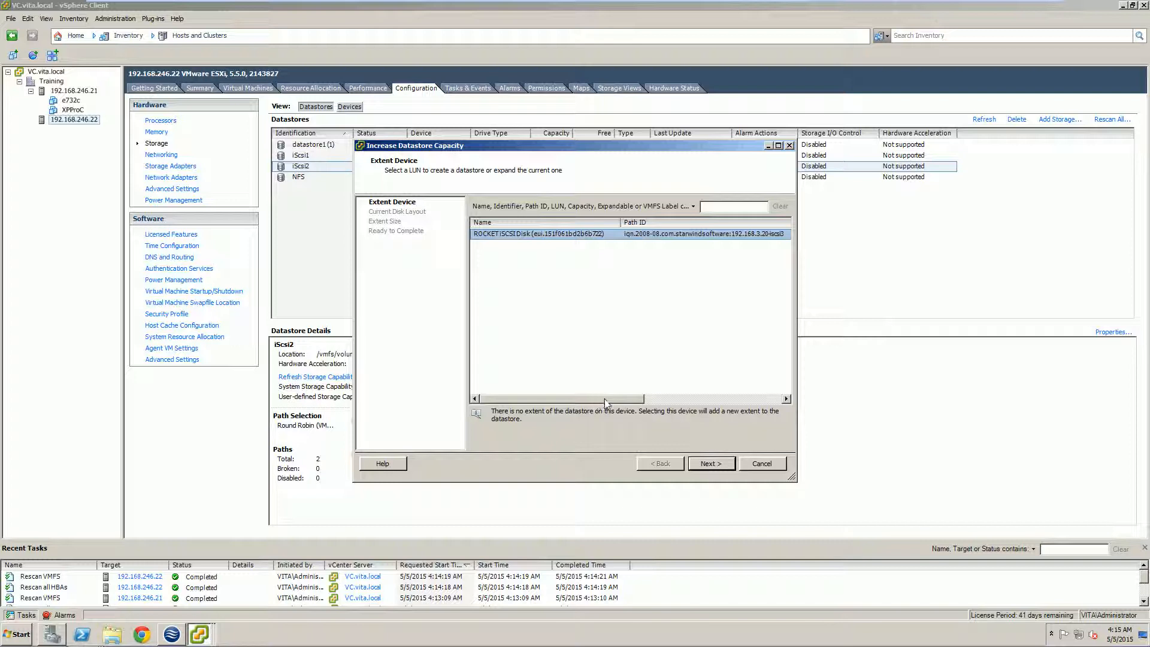
pyautogui.moveTo(605, 404); pyautogui.dragTo(670, 403)
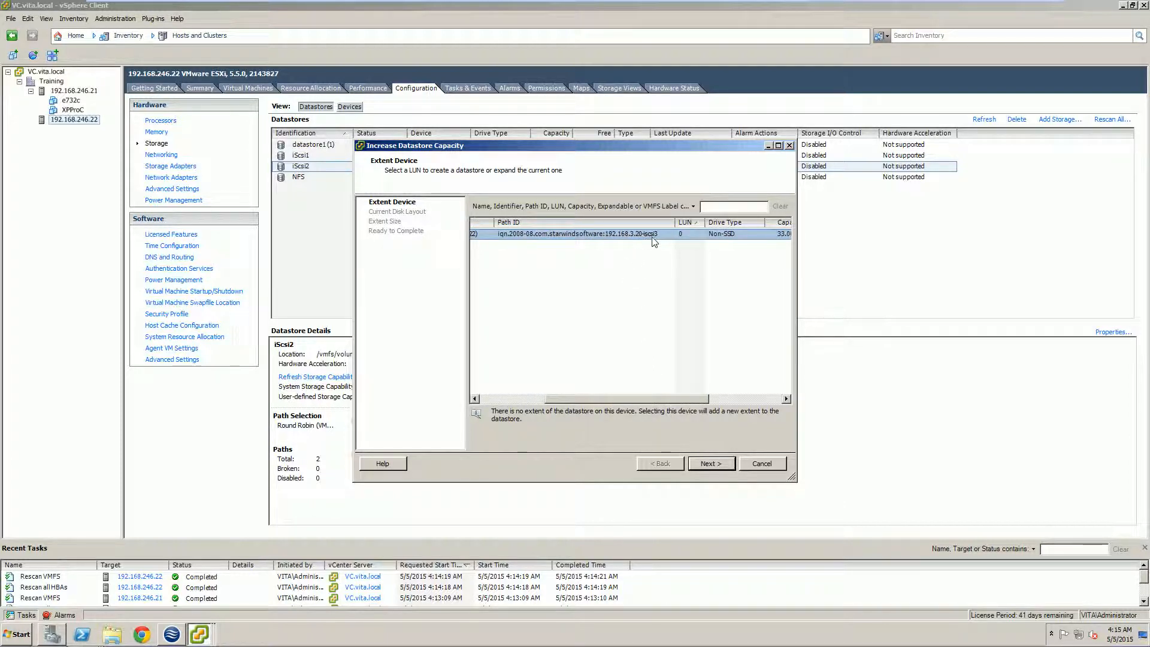
pyautogui.moveTo(660, 399); pyautogui.dragTo(517, 399)
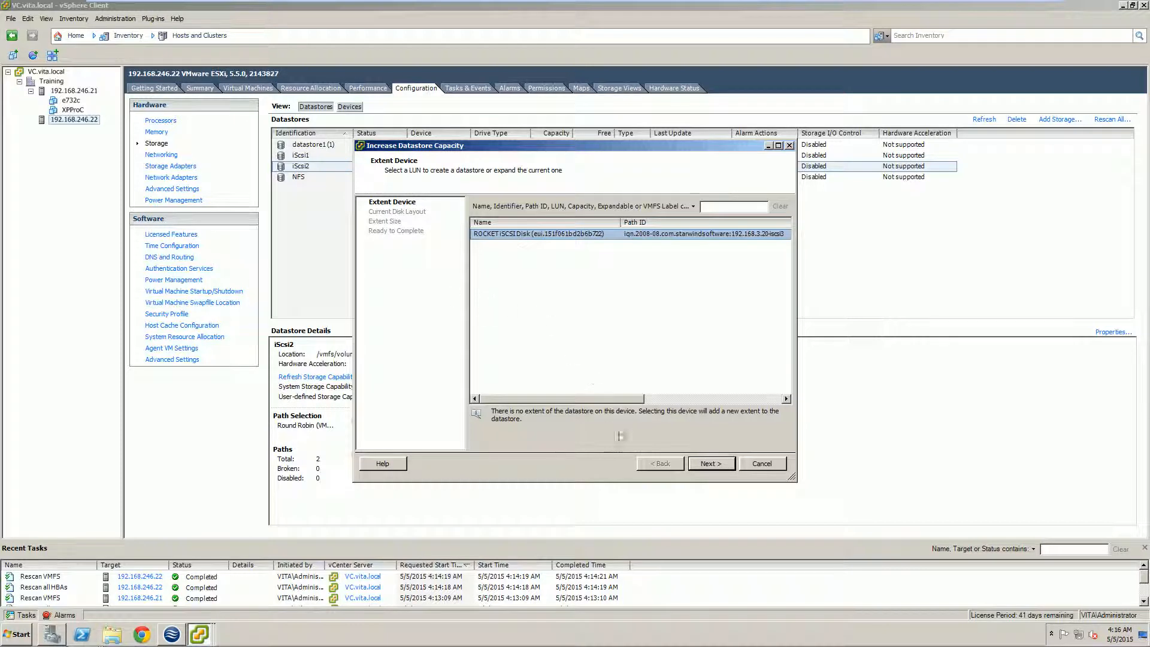
pyautogui.click(711, 465)
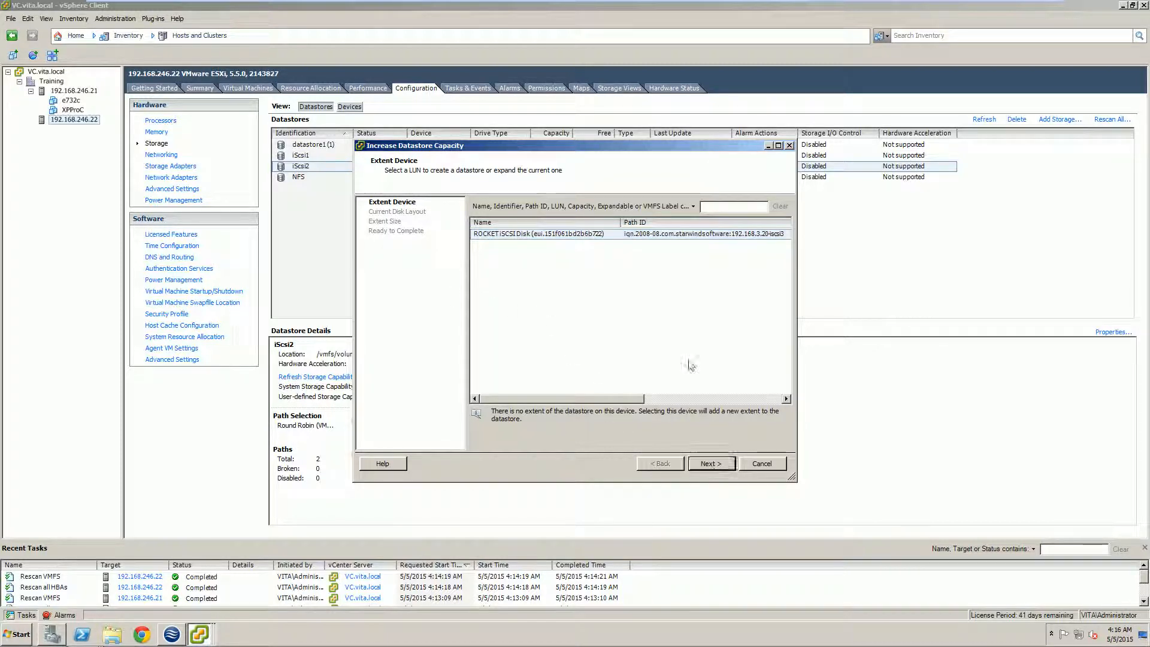
pyautogui.click(714, 465)
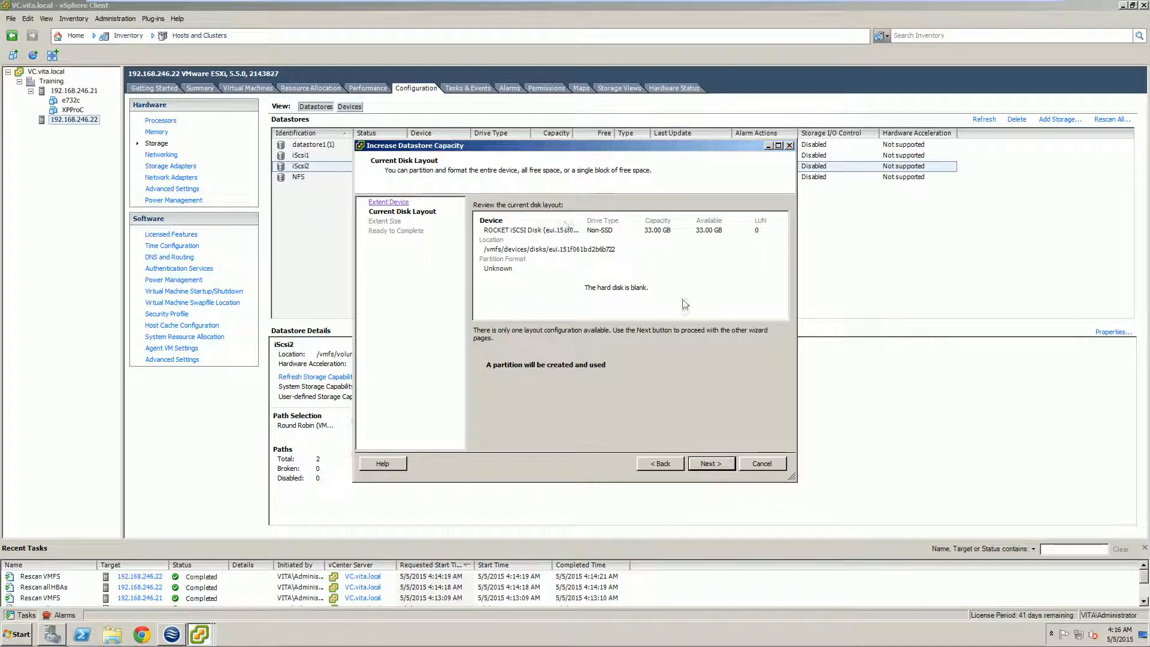
# Accept the disk layout, allocate the maximum available space to the new extent, finish the capacity increase and close the iScsi2 properties.
pyautogui.click(712, 463)
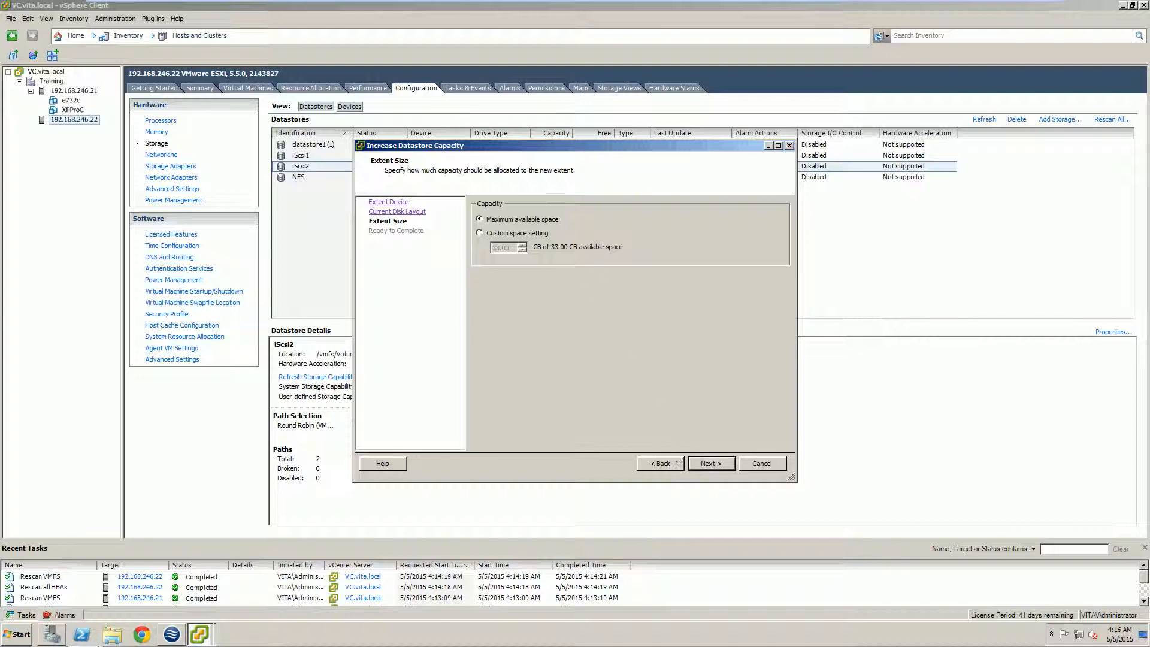
pyautogui.click(710, 464)
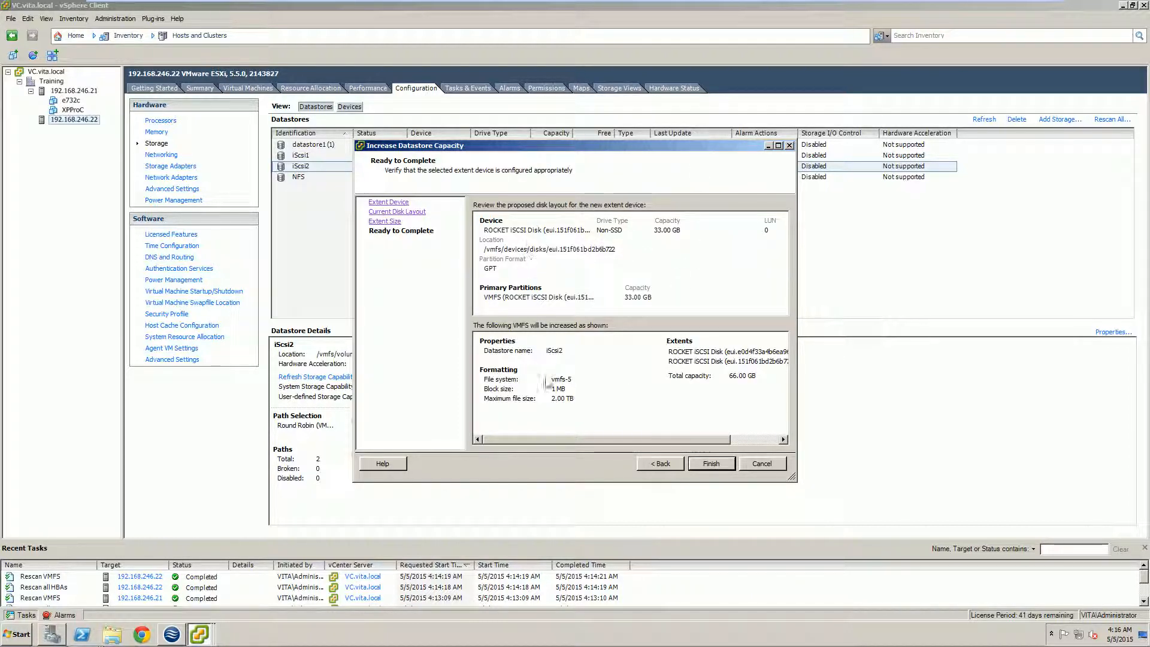
pyautogui.click(699, 465)
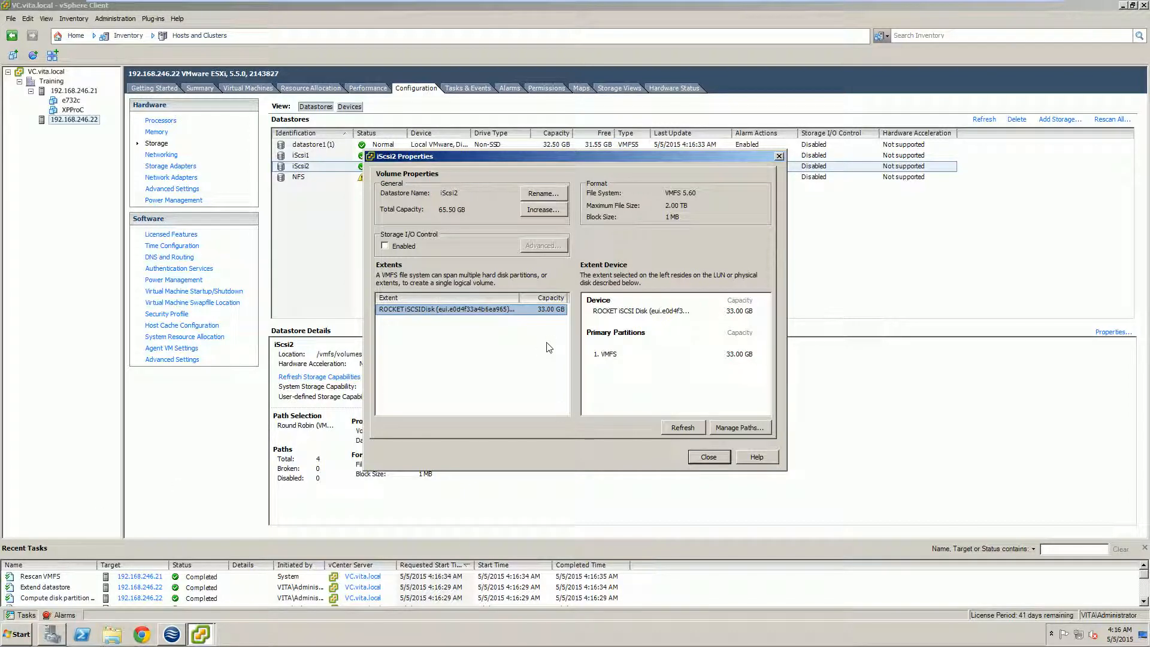
pyautogui.click(708, 458)
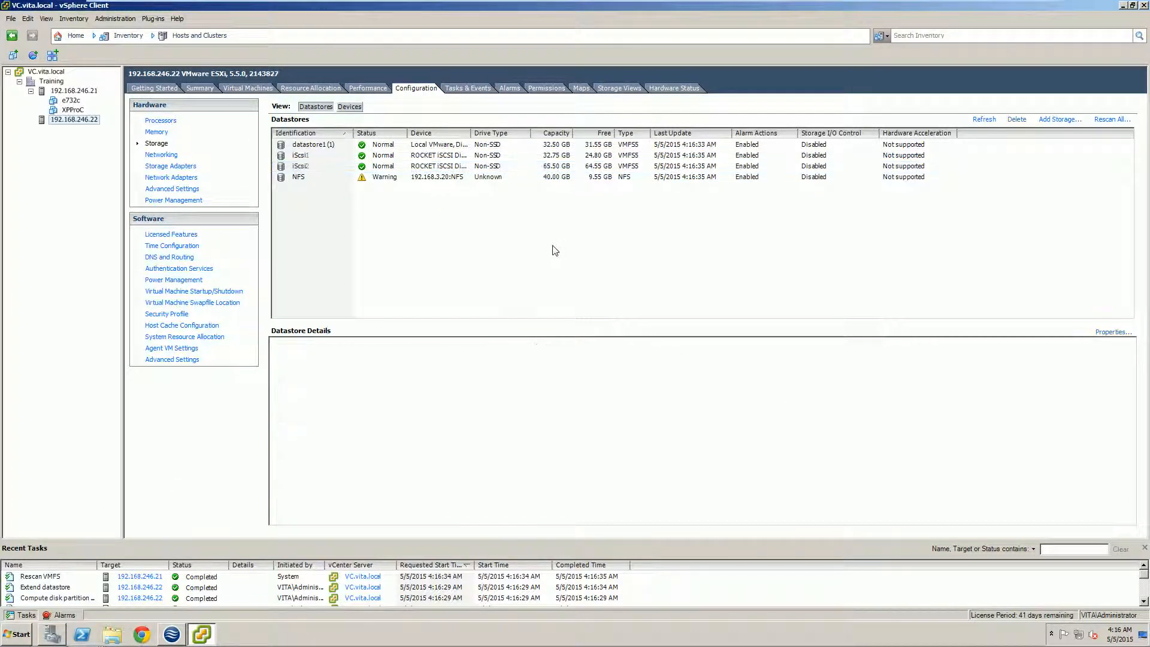
# Refresh the datastore list of host 192.168.246.22 and check the capacity and extents of iScsi2.
pyautogui.click(596, 168)
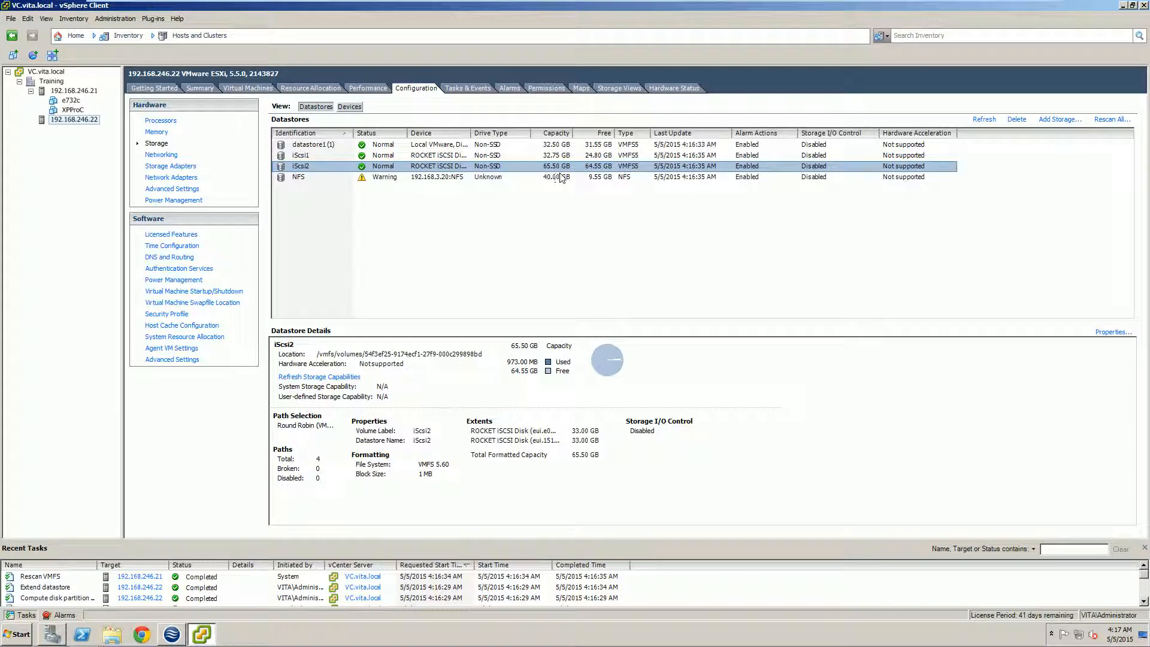
pyautogui.click(983, 120)
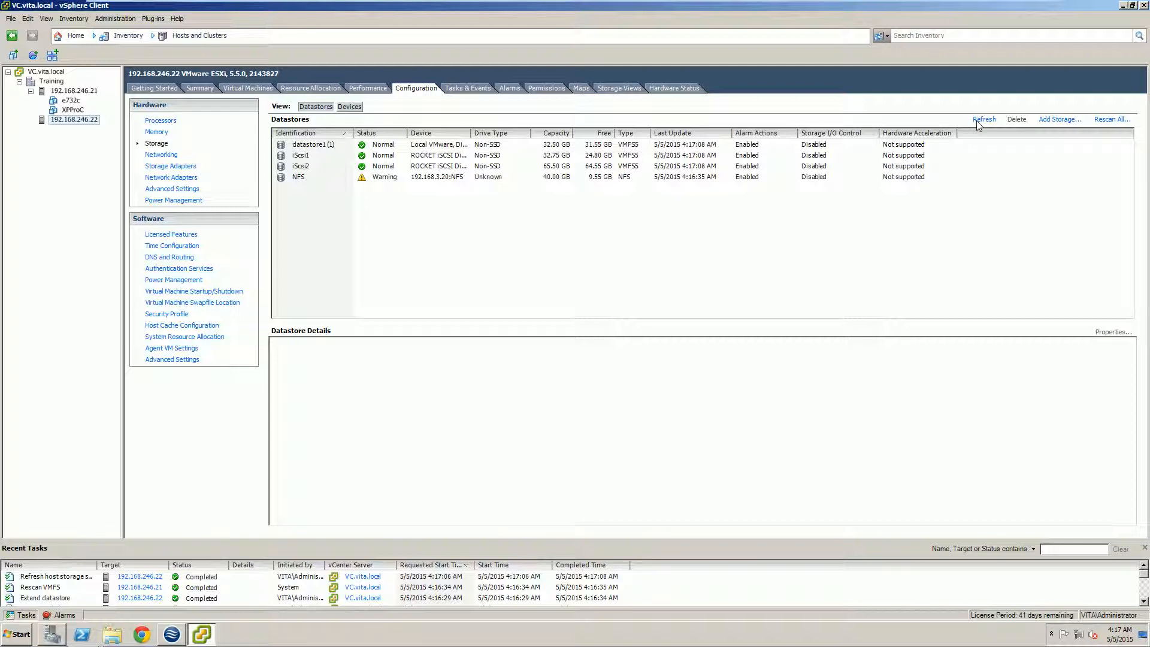
pyautogui.click(548, 167)
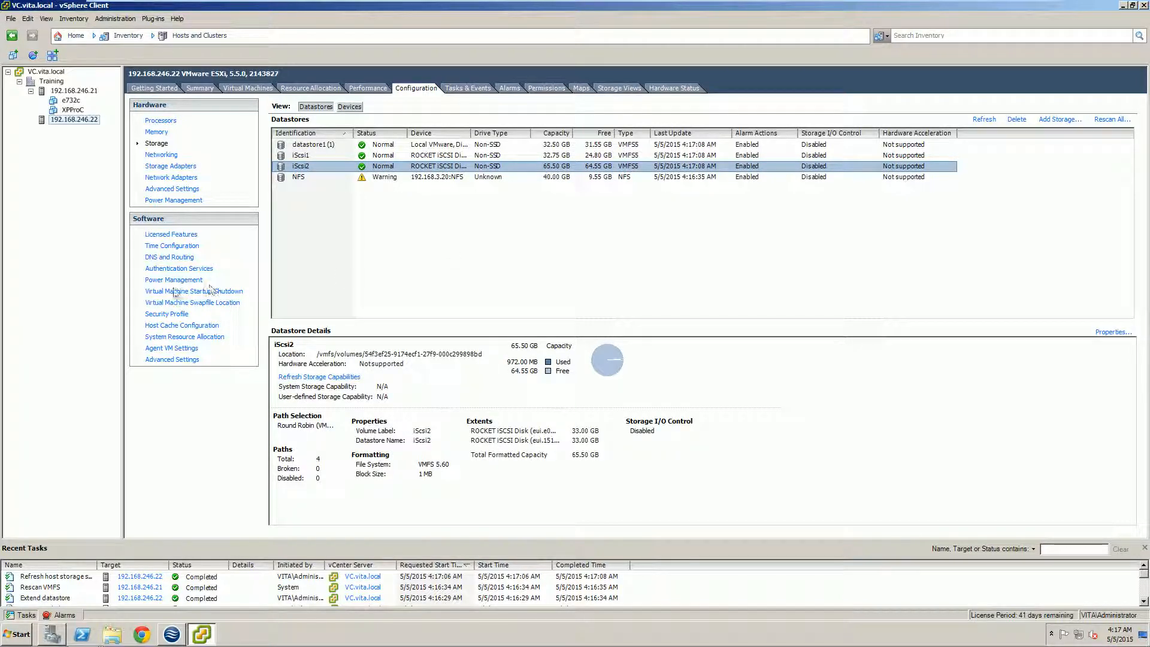